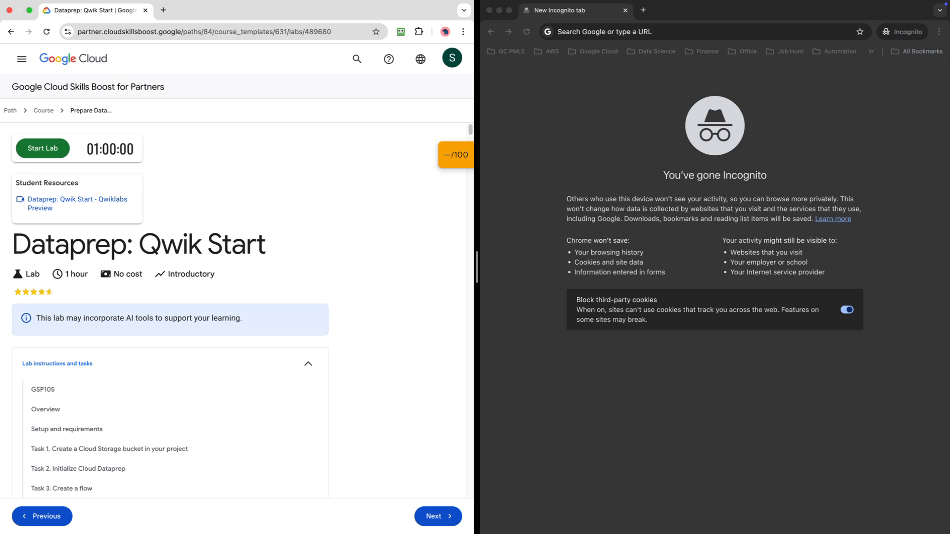
Look over the task list of the Dataprep: Qwik Start lab and start the lab.
{"action": "left_click_drag", "start_coordinate": [161, 246], "coordinate": [266, 247]}
{"action": "left_click", "coordinate": [266, 247]}
{"action": "left_click_drag", "start_coordinate": [13, 245], "coordinate": [69, 246]}
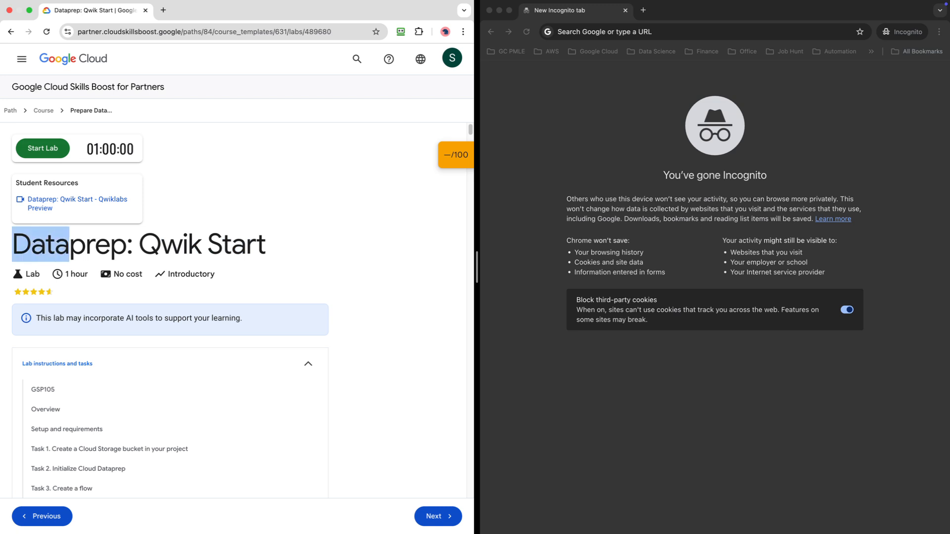
{"action": "left_click", "coordinate": [69, 245]}
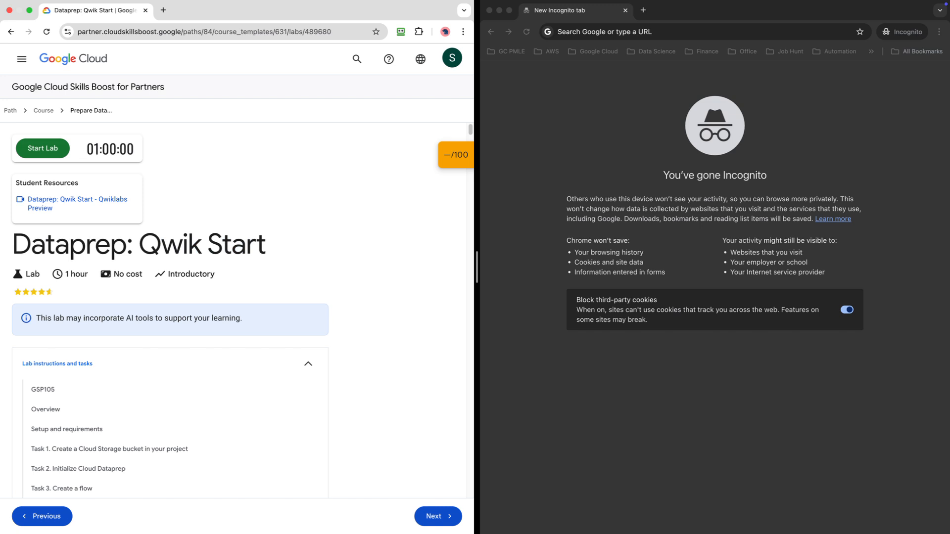
{"action": "scroll", "coordinate": [238, 312], "scroll_direction": "down", "scroll_amount": 7}
{"action": "scroll", "coordinate": [237, 312], "scroll_direction": "up", "scroll_amount": 4}
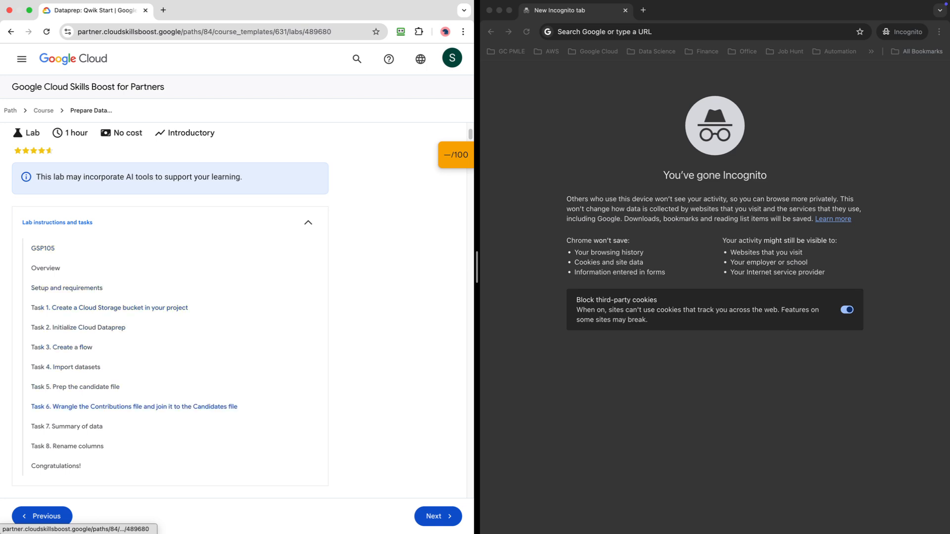
{"action": "scroll", "coordinate": [170, 310], "scroll_direction": "down", "scroll_amount": 8}
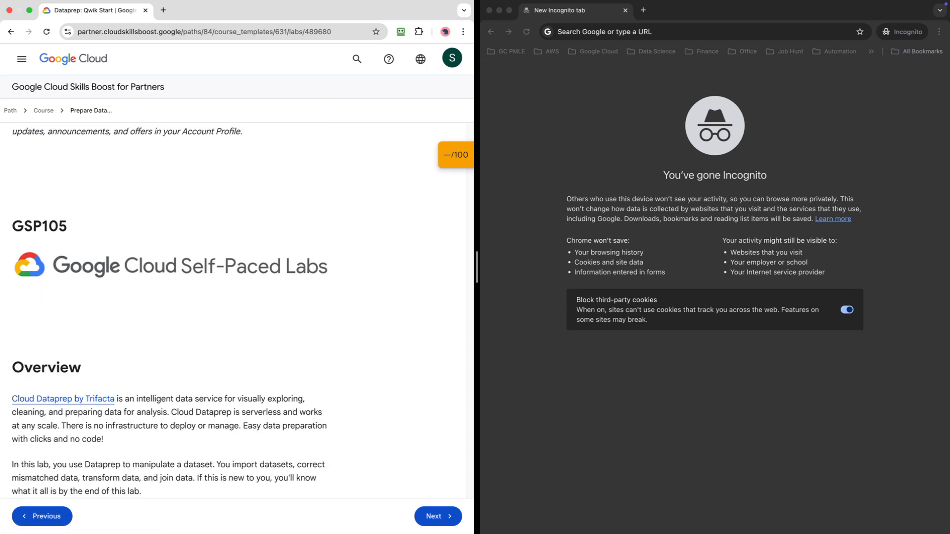
{"action": "scroll", "coordinate": [170, 310], "scroll_direction": "up", "scroll_amount": 10}
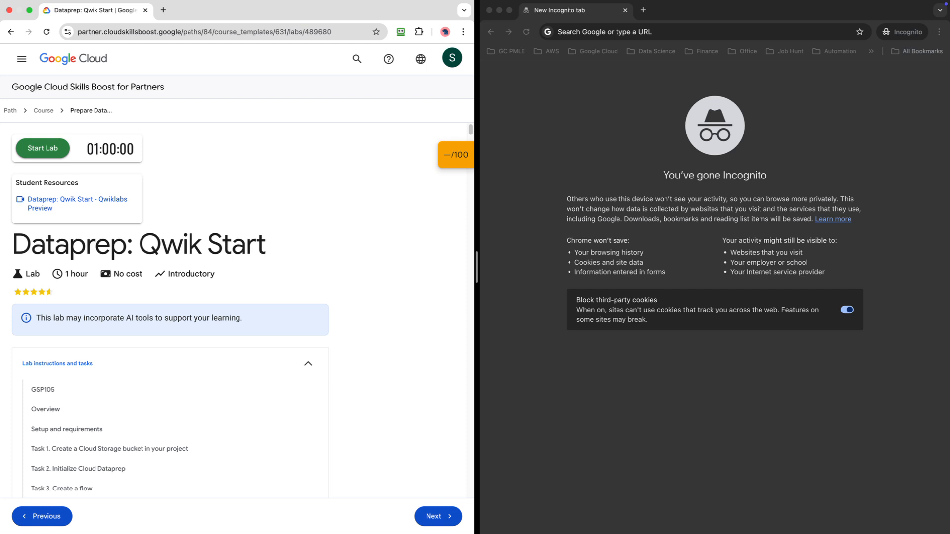
{"action": "left_click", "coordinate": [43, 149]}
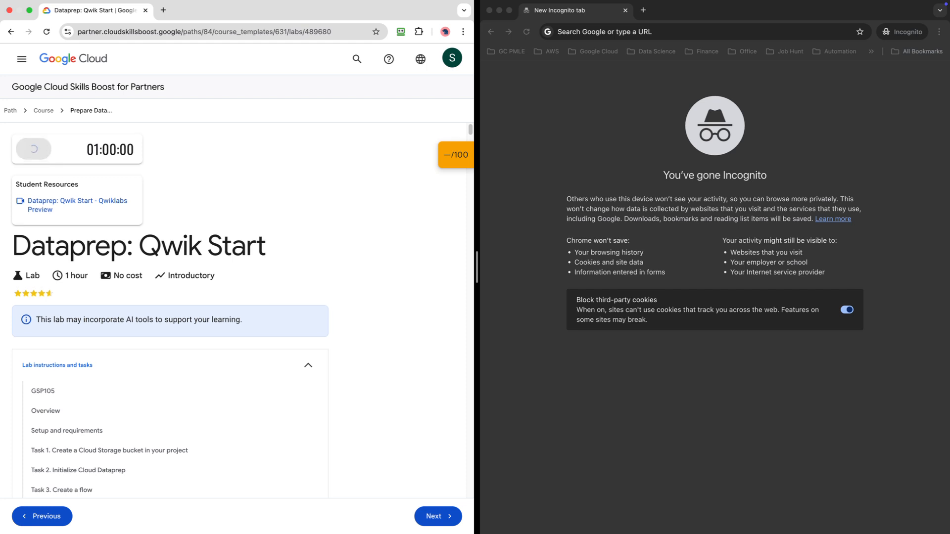
Read the lab's Overview and What you'll do sections, up to the start of Setup and requirements.
{"action": "scroll", "coordinate": [45, 241], "scroll_direction": "down", "scroll_amount": 3}
{"action": "scroll", "coordinate": [45, 241], "scroll_direction": "down", "scroll_amount": 7}
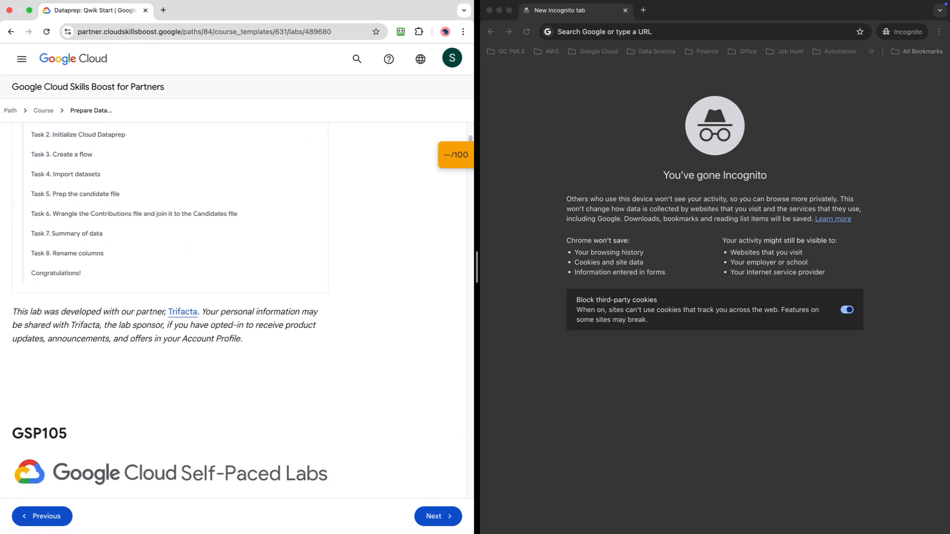
{"action": "scroll", "coordinate": [232, 311], "scroll_direction": "down", "scroll_amount": 5}
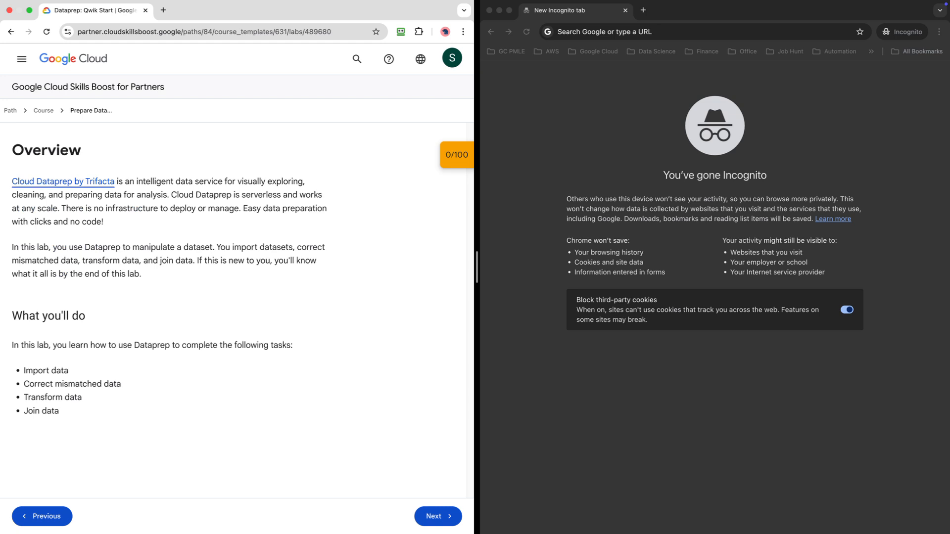
{"action": "left_click_drag", "start_coordinate": [157, 181], "coordinate": [303, 181]}
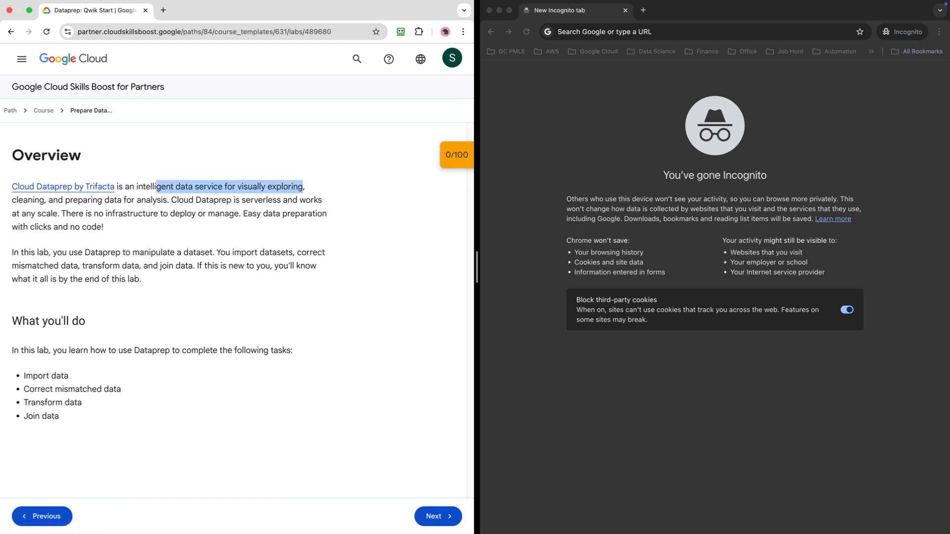
{"action": "scroll", "coordinate": [169, 305], "scroll_direction": "down", "scroll_amount": 3}
{"action": "scroll", "coordinate": [169, 305], "scroll_direction": "down", "scroll_amount": 5}
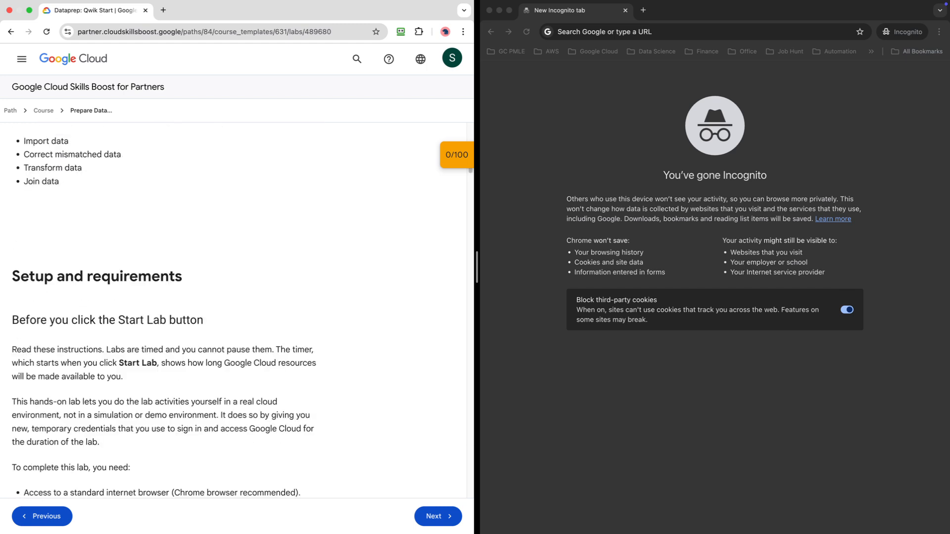
Copy the lab's Google Cloud console link and load it in the Incognito window.
{"action": "scroll", "coordinate": [169, 310], "scroll_direction": "up", "scroll_amount": 15}
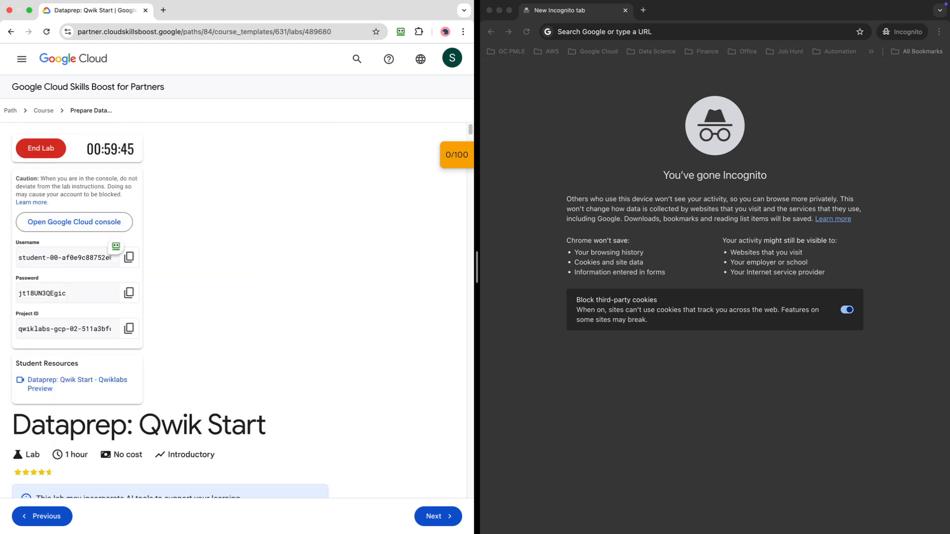
{"action": "right_click", "coordinate": [76, 226]}
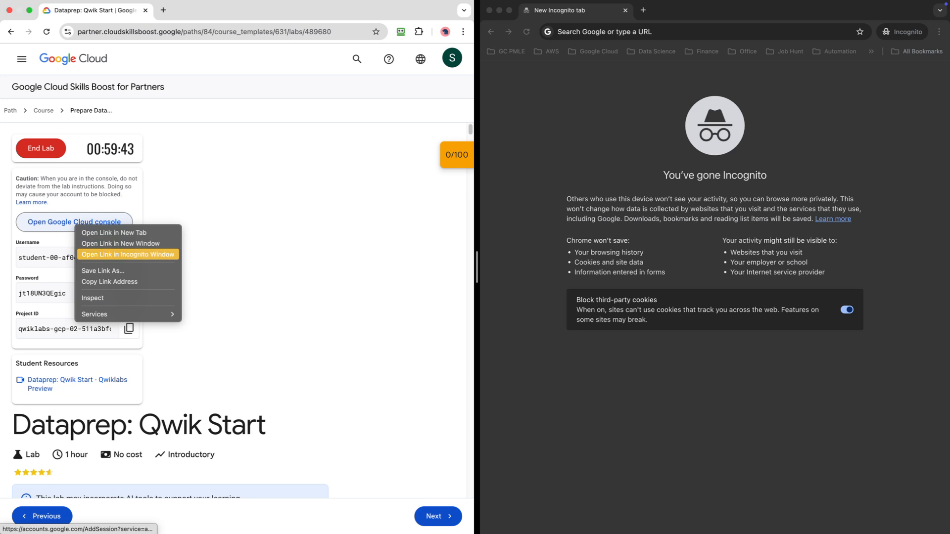
{"action": "left_click", "coordinate": [109, 281]}
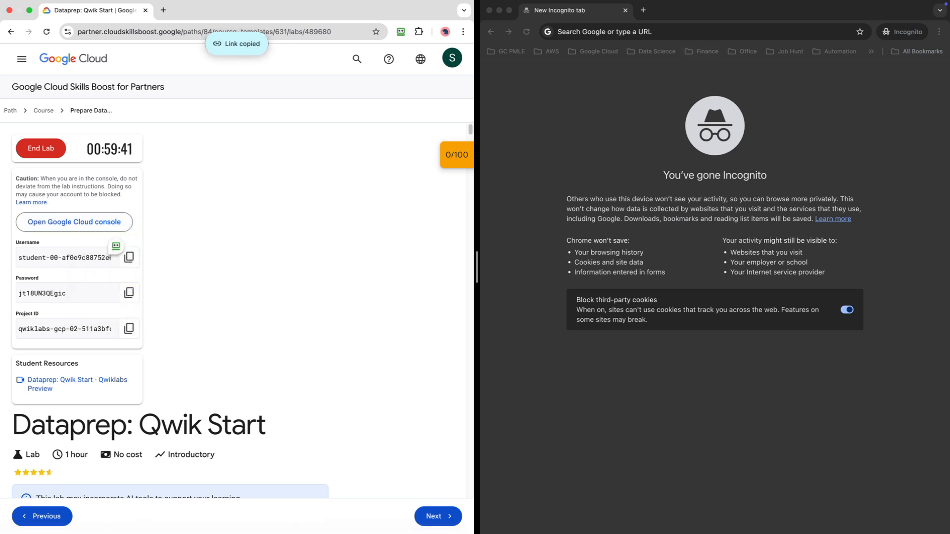
{"action": "left_click", "coordinate": [696, 32]}
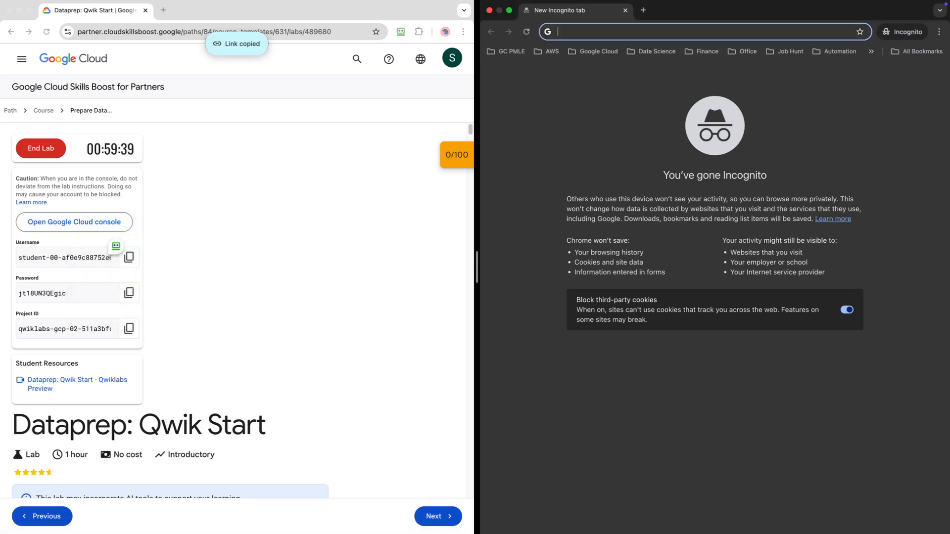
{"action": "key", "text": "super+v"}
{"action": "key", "text": "Return"}
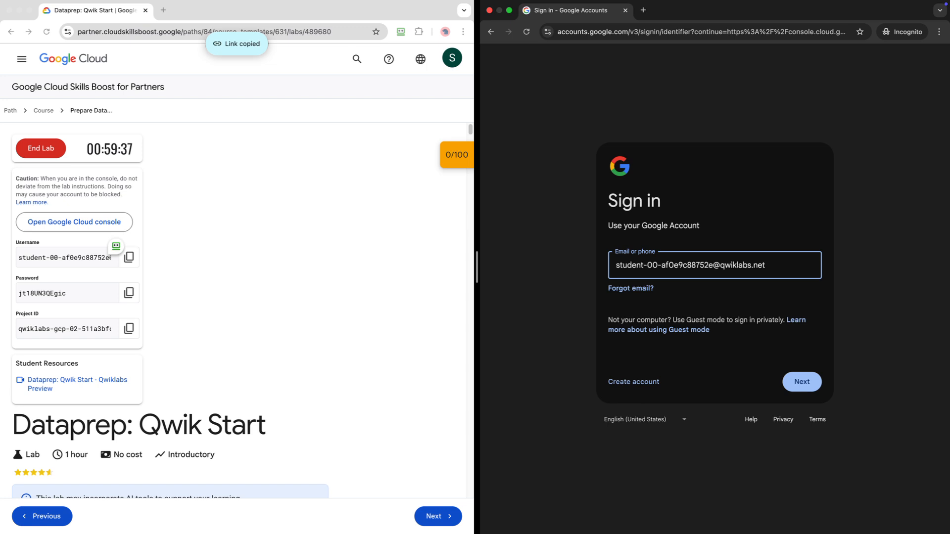
Sign in to Google Cloud with the prefilled student account, entering the password copied from the lab details.
{"action": "left_click", "coordinate": [129, 293]}
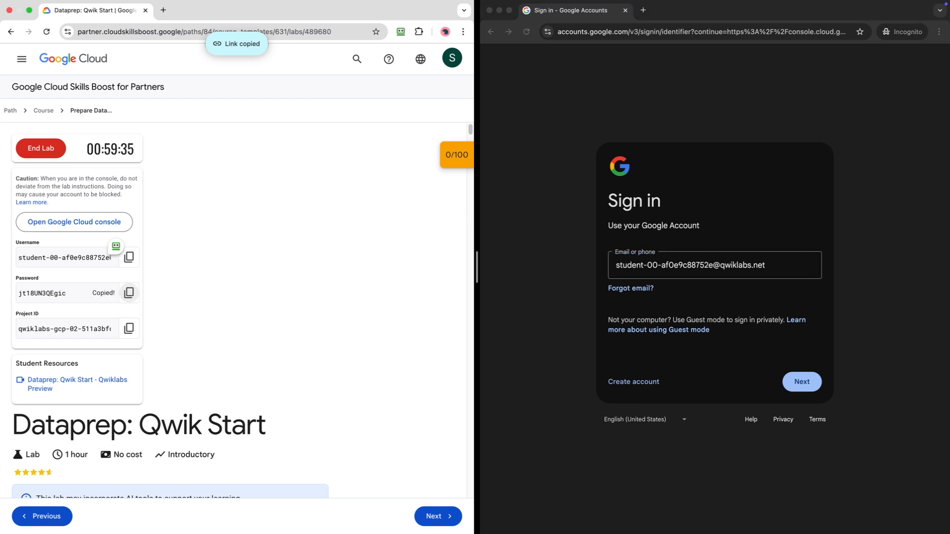
{"action": "left_click", "coordinate": [715, 265]}
{"action": "key", "text": "Return"}
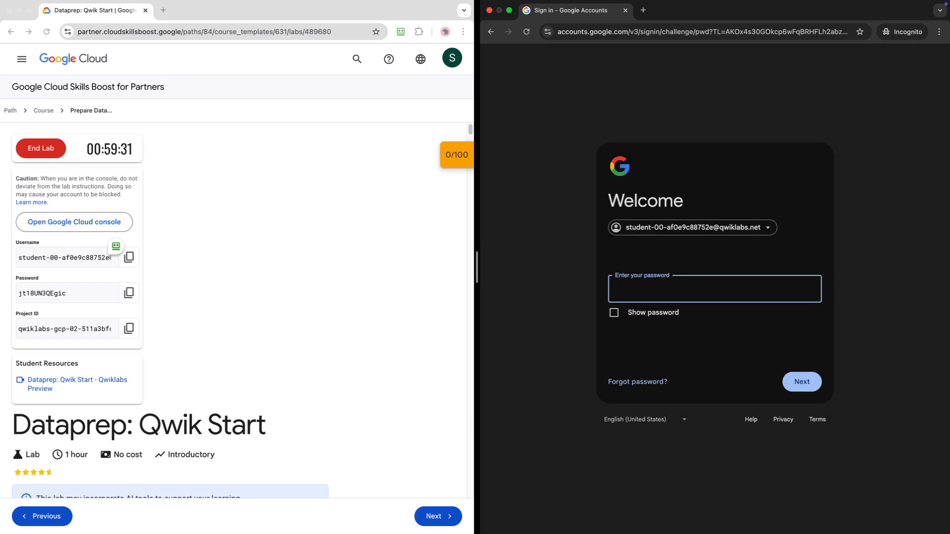
{"action": "key", "text": "super+v"}
{"action": "key", "text": "Return"}
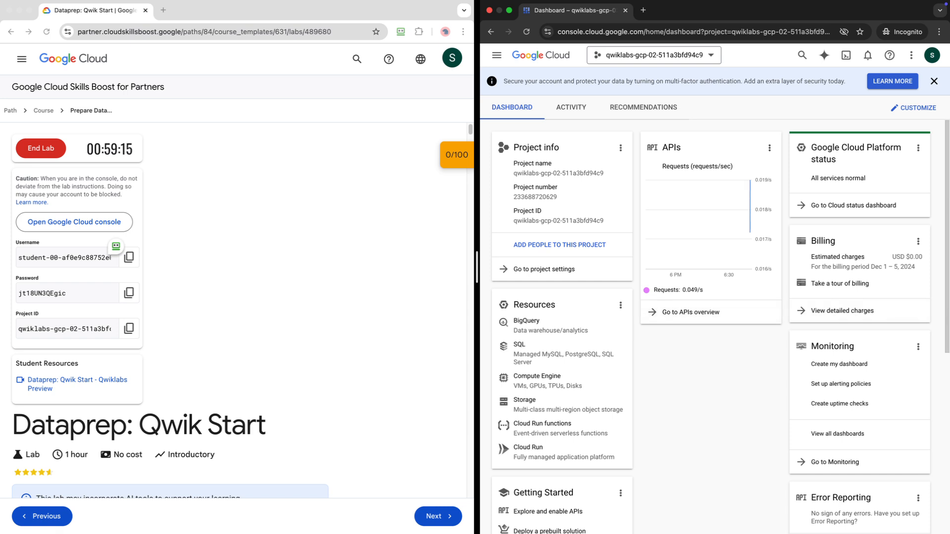
Widen the console window in the split view and compare the lab's project ID with the one on the dashboard.
{"action": "left_click_drag", "start_coordinate": [476, 268], "coordinate": [348, 267]}
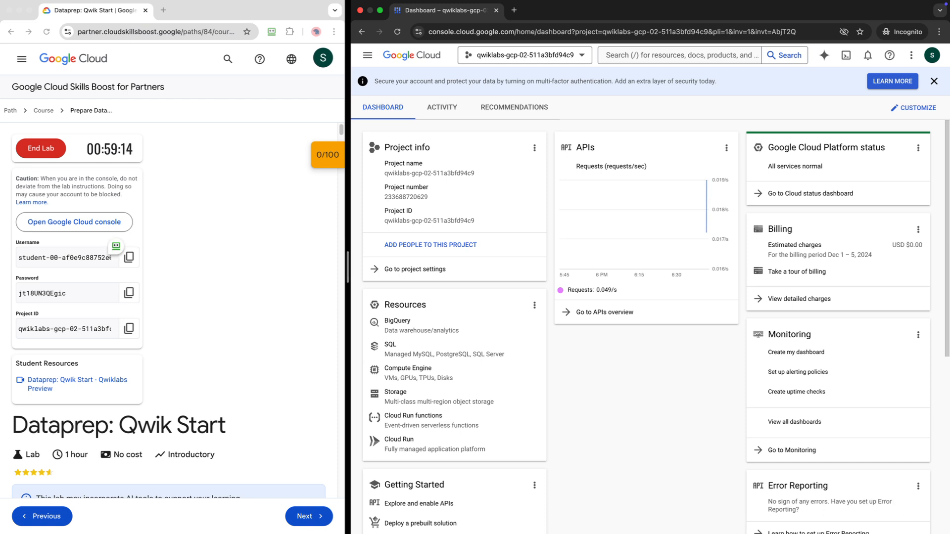
{"action": "left_click", "coordinate": [237, 277]}
{"action": "scroll", "coordinate": [238, 277], "scroll_direction": "down", "scroll_amount": 7}
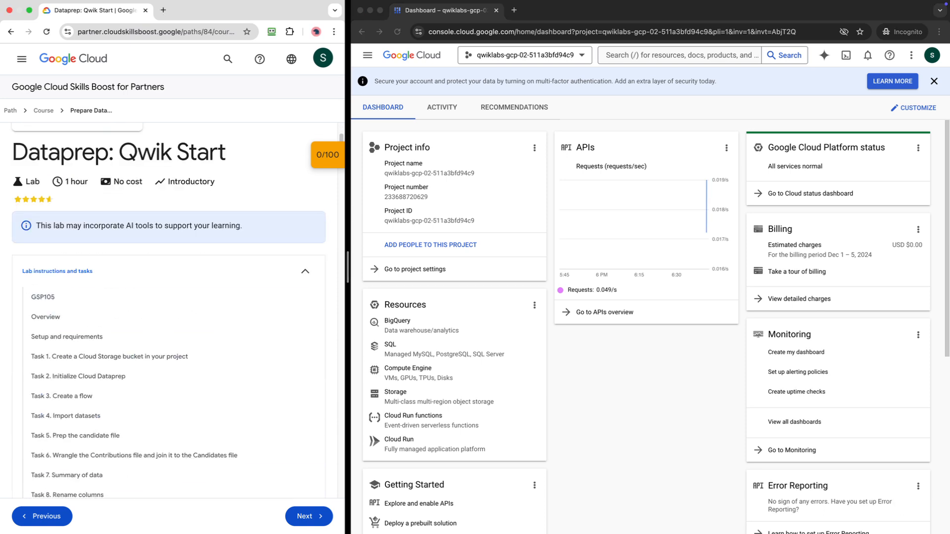
{"action": "scroll", "coordinate": [169, 311], "scroll_direction": "up", "scroll_amount": 10}
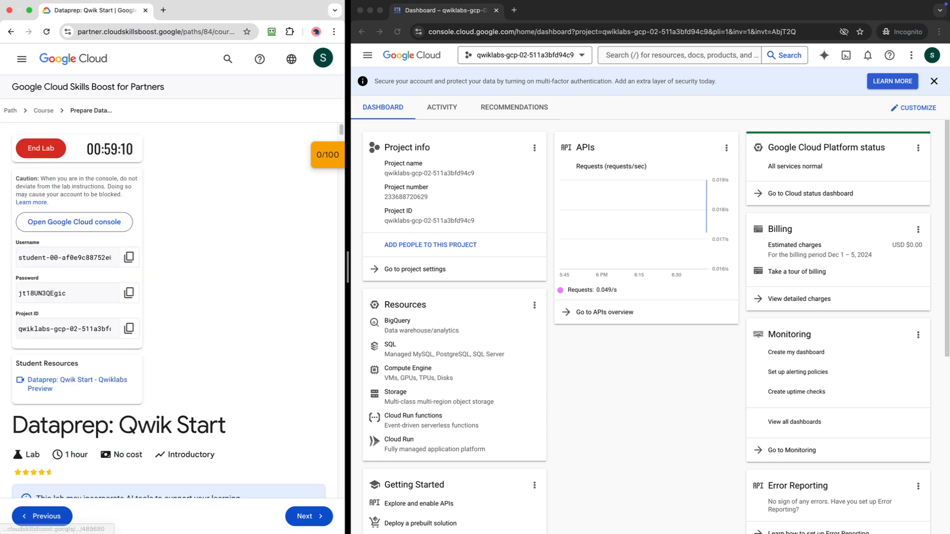
{"action": "left_click_drag", "start_coordinate": [92, 328], "coordinate": [112, 329]}
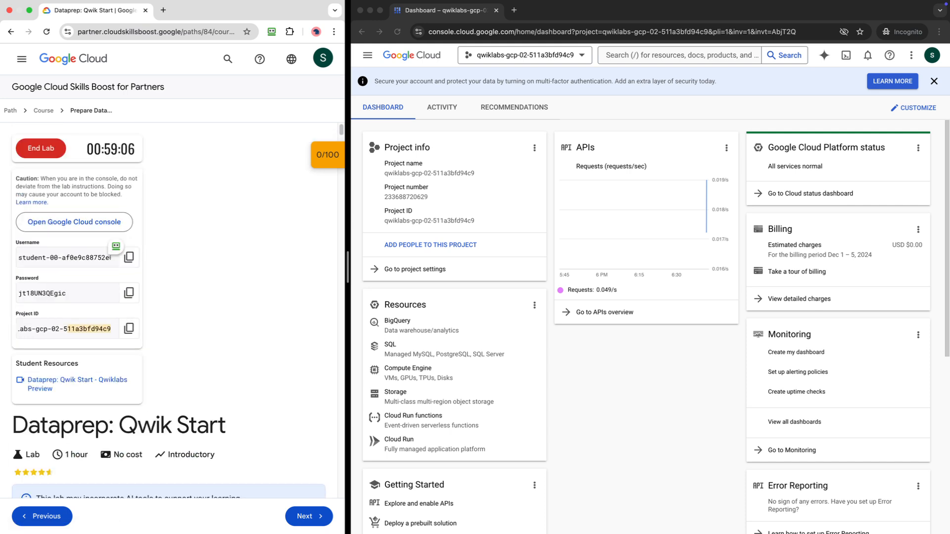
{"action": "left_click", "coordinate": [644, 391]}
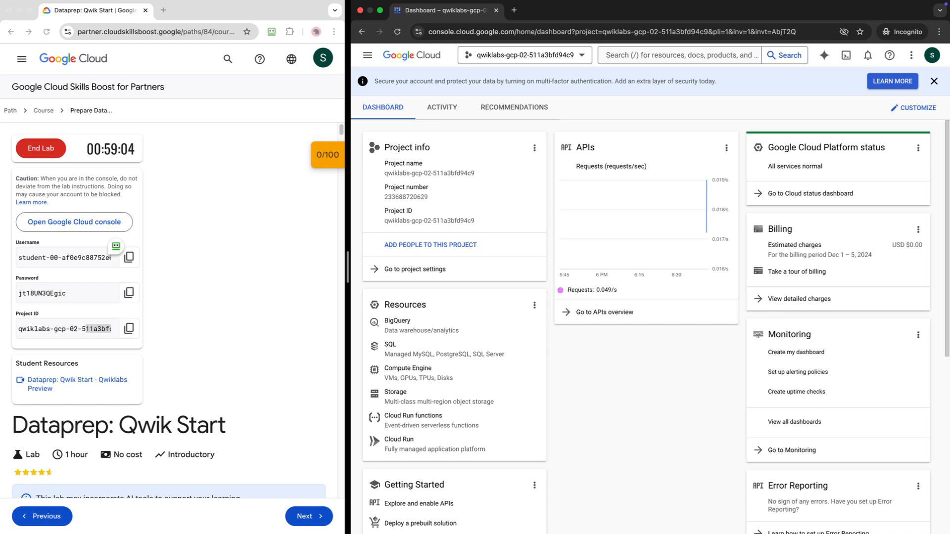
Read the lab's Setup and requirements instructions, including how to sign in to the console, down to Activate Cloud Shell.
{"action": "left_click", "coordinate": [208, 280]}
{"action": "scroll", "coordinate": [208, 280], "scroll_direction": "down", "scroll_amount": 10}
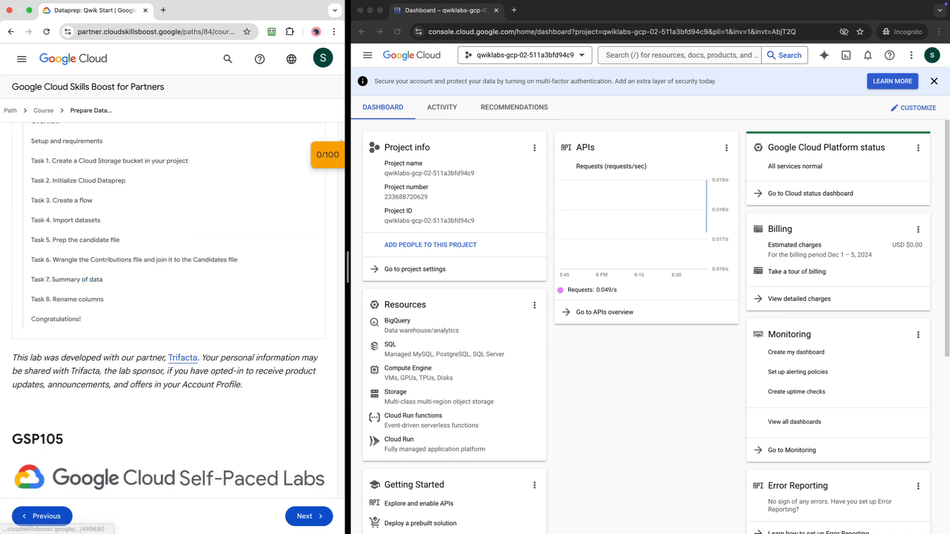
{"action": "scroll", "coordinate": [208, 280], "scroll_direction": "down", "scroll_amount": 10}
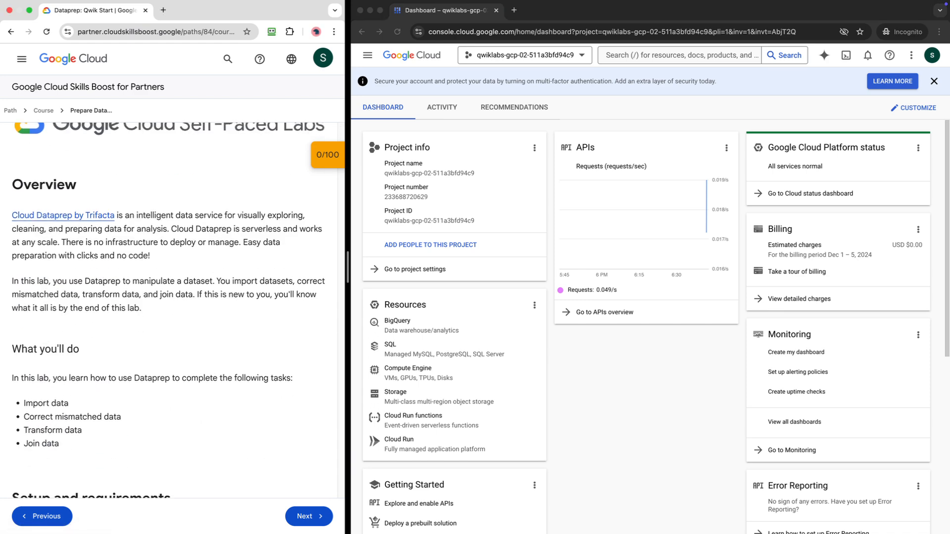
{"action": "scroll", "coordinate": [168, 310], "scroll_direction": "down", "scroll_amount": 2}
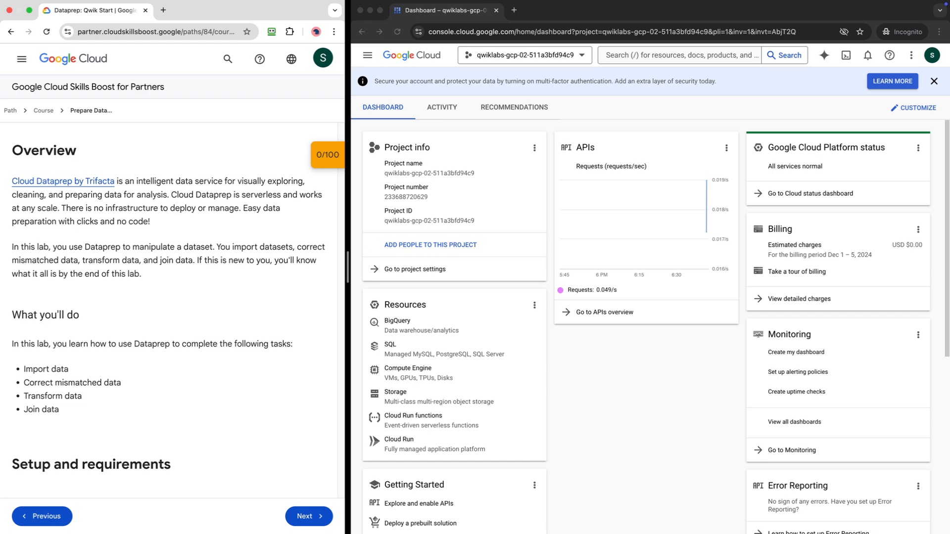
{"action": "scroll", "coordinate": [168, 310], "scroll_direction": "down", "scroll_amount": 6}
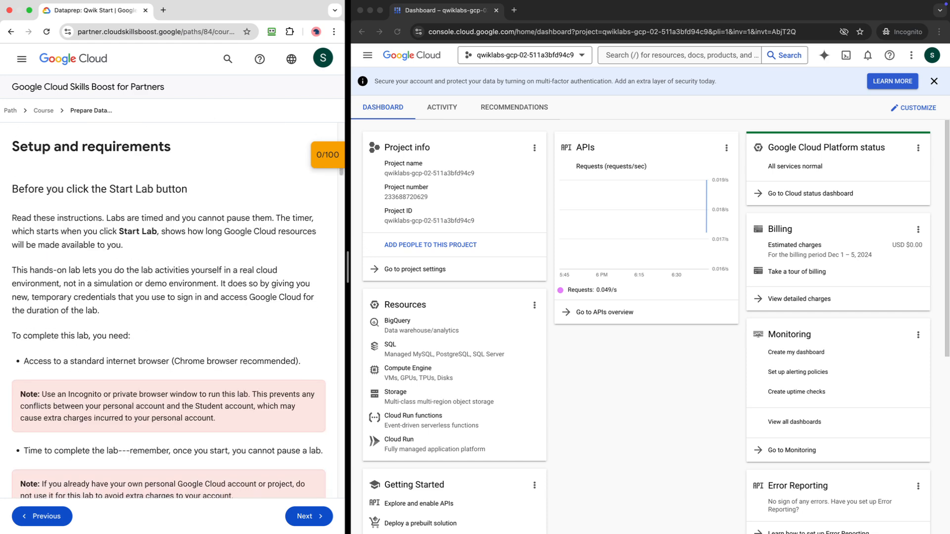
{"action": "scroll", "coordinate": [168, 317], "scroll_direction": "down", "scroll_amount": 2}
{"action": "scroll", "coordinate": [168, 316], "scroll_direction": "down", "scroll_amount": 6}
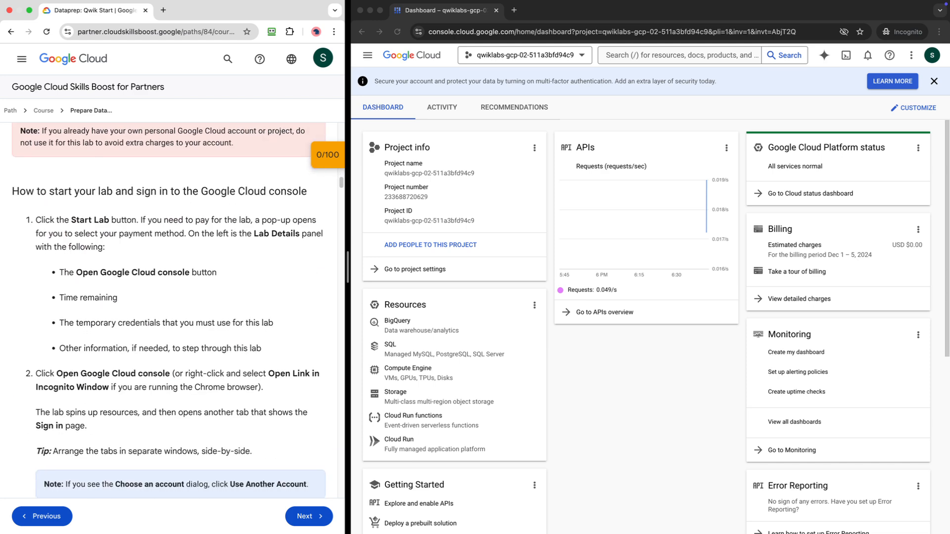
{"action": "scroll", "coordinate": [168, 316], "scroll_direction": "down", "scroll_amount": 1}
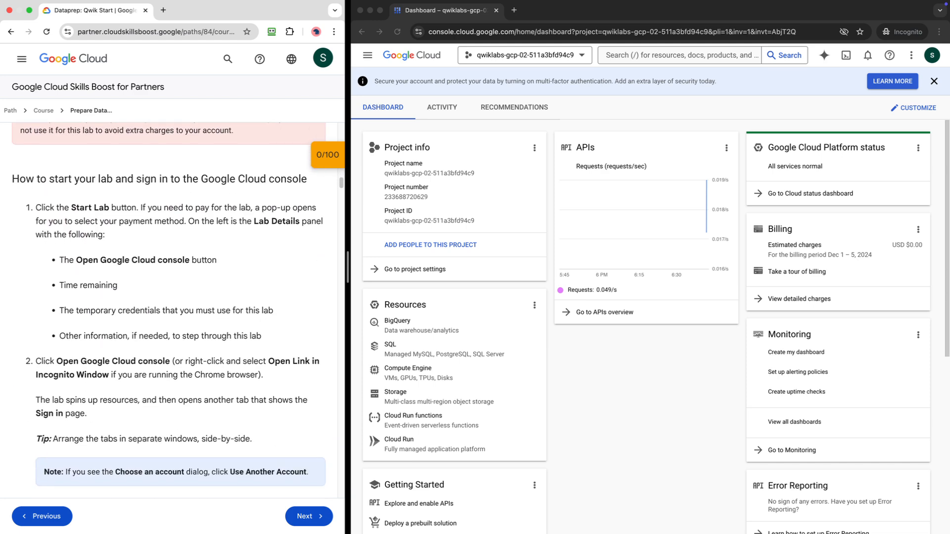
{"action": "scroll", "coordinate": [176, 305], "scroll_direction": "down", "scroll_amount": 7}
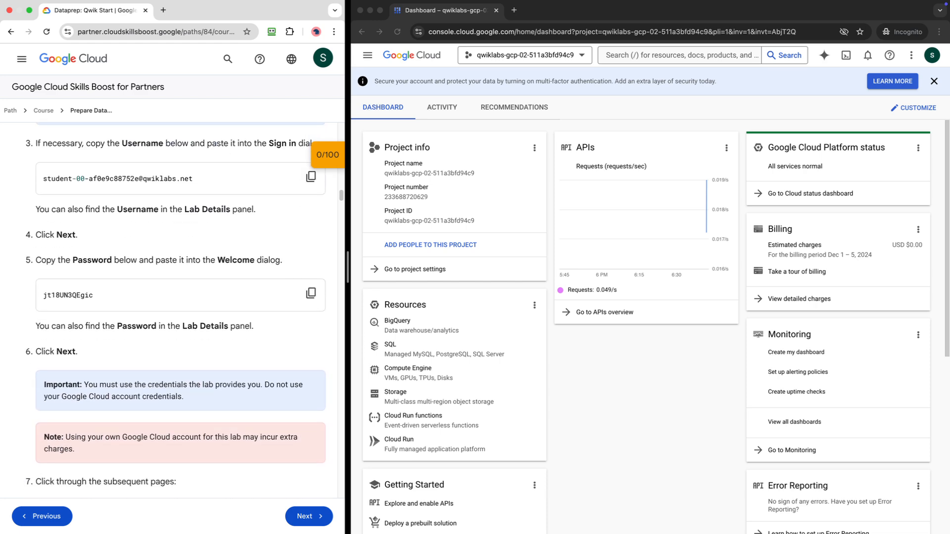
{"action": "scroll", "coordinate": [169, 311], "scroll_direction": "down", "scroll_amount": 4}
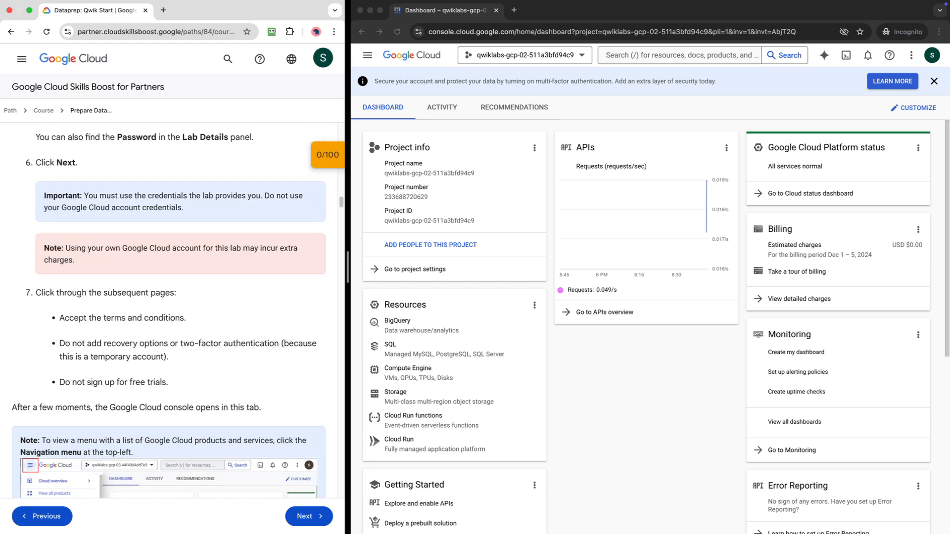
{"action": "scroll", "coordinate": [169, 310], "scroll_direction": "down", "scroll_amount": 4}
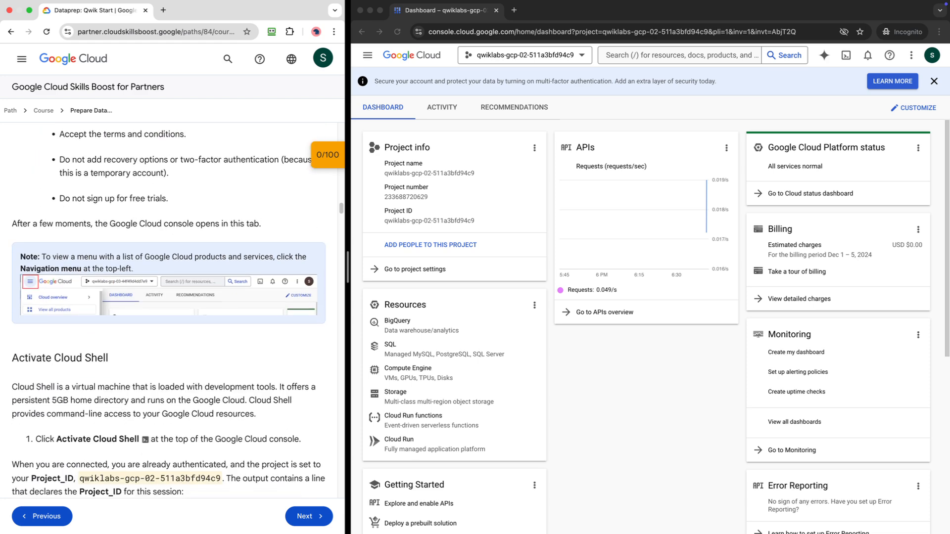
{"action": "scroll", "coordinate": [169, 311], "scroll_direction": "up", "scroll_amount": 1}
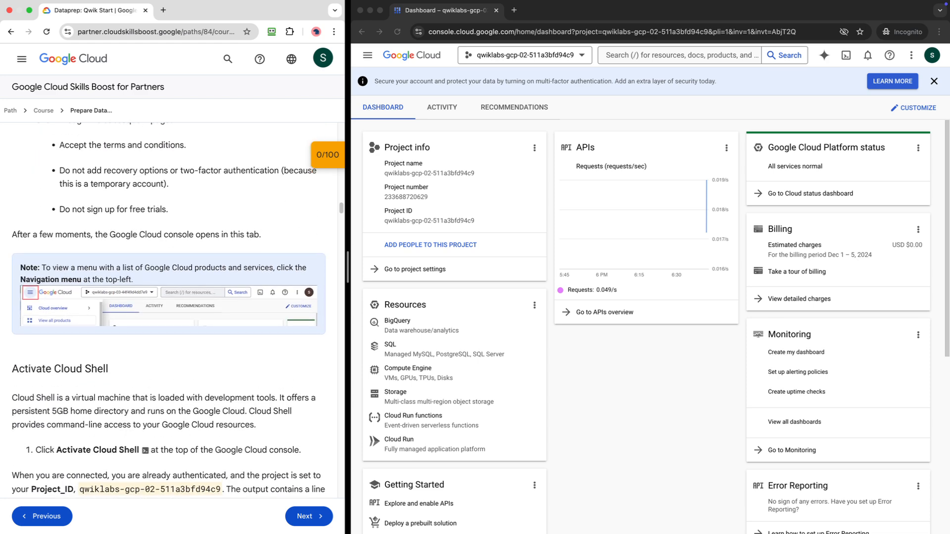
Activate Cloud Shell in the Google Cloud console for the lab project.
{"action": "scroll", "coordinate": [169, 311], "scroll_direction": "down", "scroll_amount": 4}
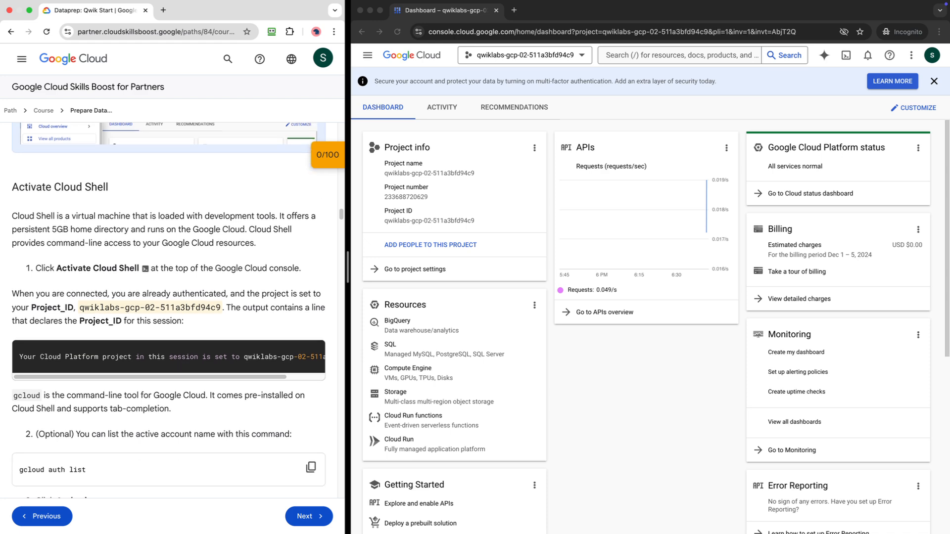
{"action": "left_click", "coordinate": [846, 55]}
{"action": "left_click", "coordinate": [846, 55]}
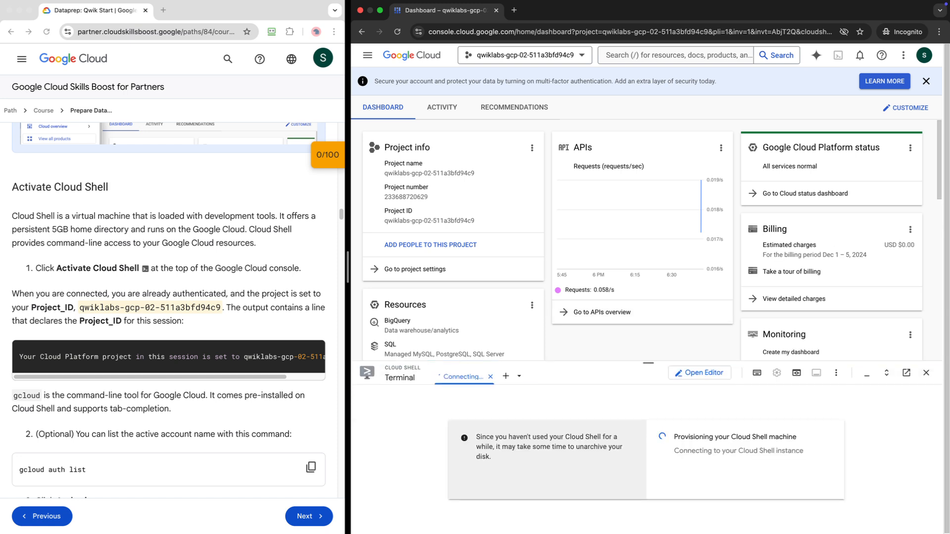
Read the lab's Activate Cloud Shell instructions and check the project ID in the Cloud Shell prompt against them.
{"action": "scroll", "coordinate": [169, 307], "scroll_direction": "down", "scroll_amount": 3}
{"action": "scroll", "coordinate": [169, 312], "scroll_direction": "up", "scroll_amount": 1}
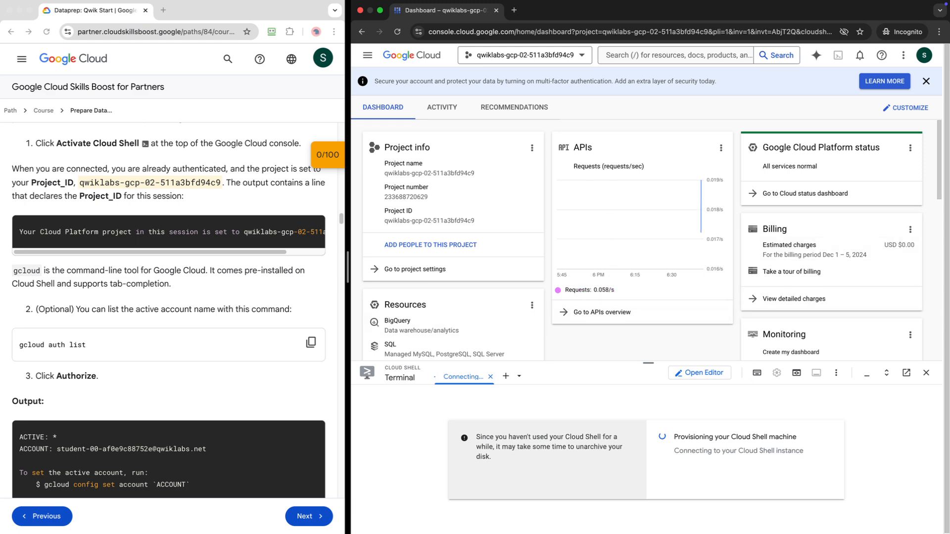
{"action": "scroll", "coordinate": [168, 307], "scroll_direction": "up", "scroll_amount": 10}
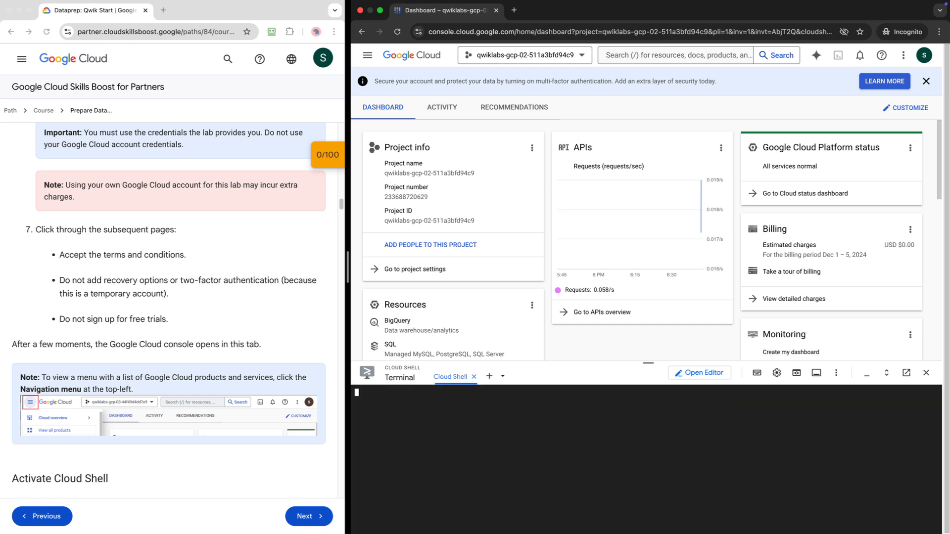
{"action": "left_click", "coordinate": [168, 307]}
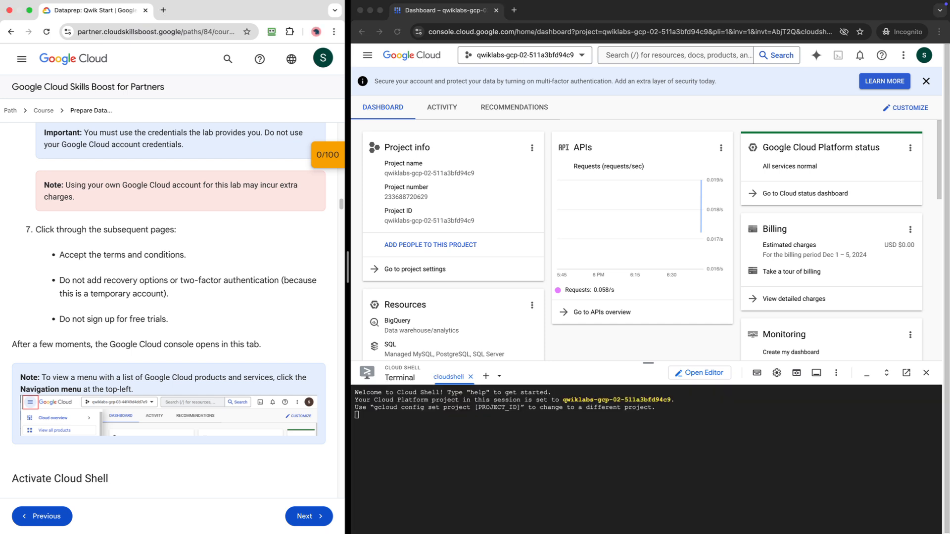
{"action": "scroll", "coordinate": [168, 307], "scroll_direction": "down", "scroll_amount": 6}
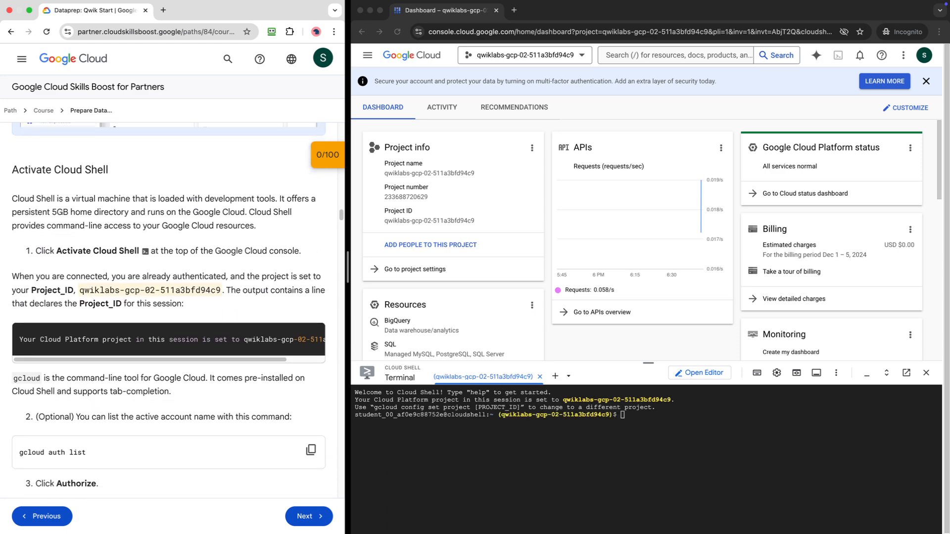
{"action": "left_click", "coordinate": [633, 445]}
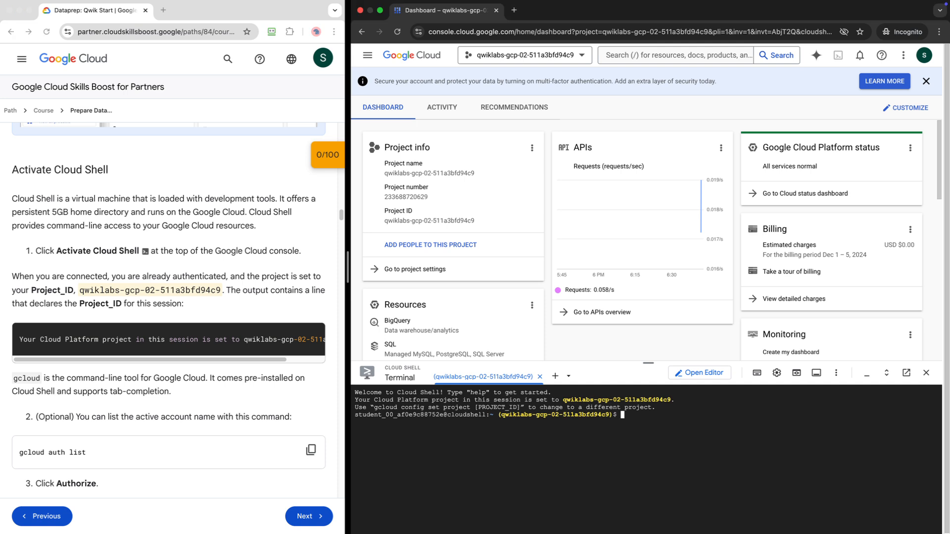
{"action": "left_click_drag", "start_coordinate": [612, 415], "coordinate": [501, 415]}
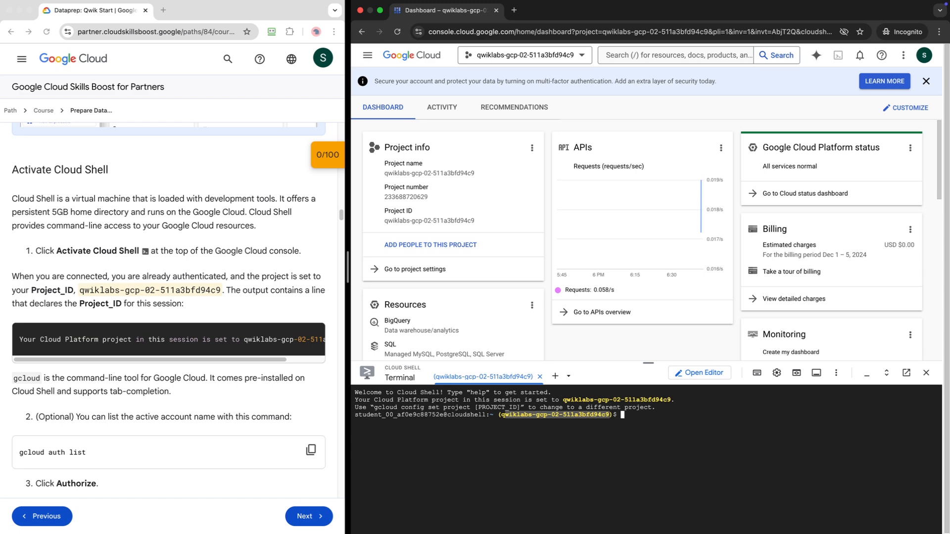
Run gcloud auth list in Cloud Shell, authorize Cloud Shell to use the credentials, and check the active account.
{"action": "scroll", "coordinate": [168, 311], "scroll_direction": "down", "scroll_amount": 3}
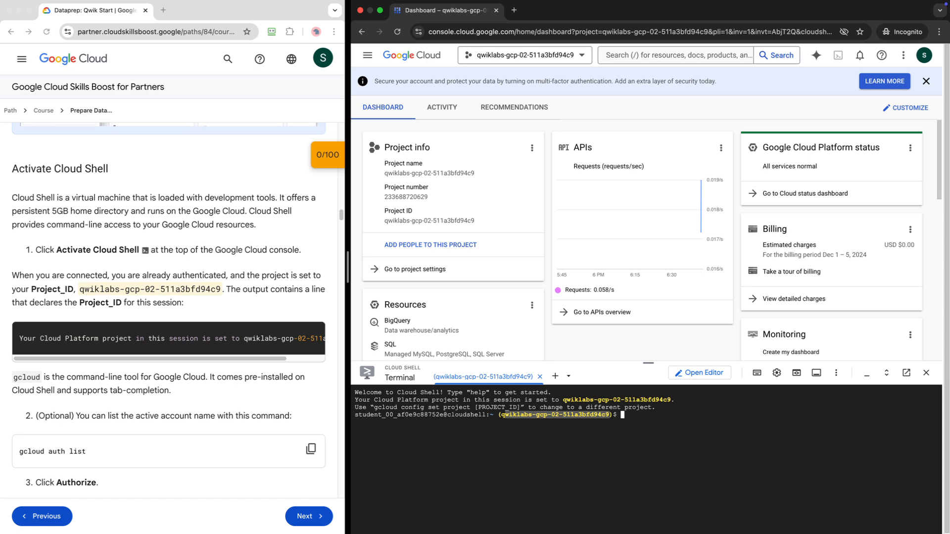
{"action": "scroll", "coordinate": [168, 310], "scroll_direction": "down", "scroll_amount": 3}
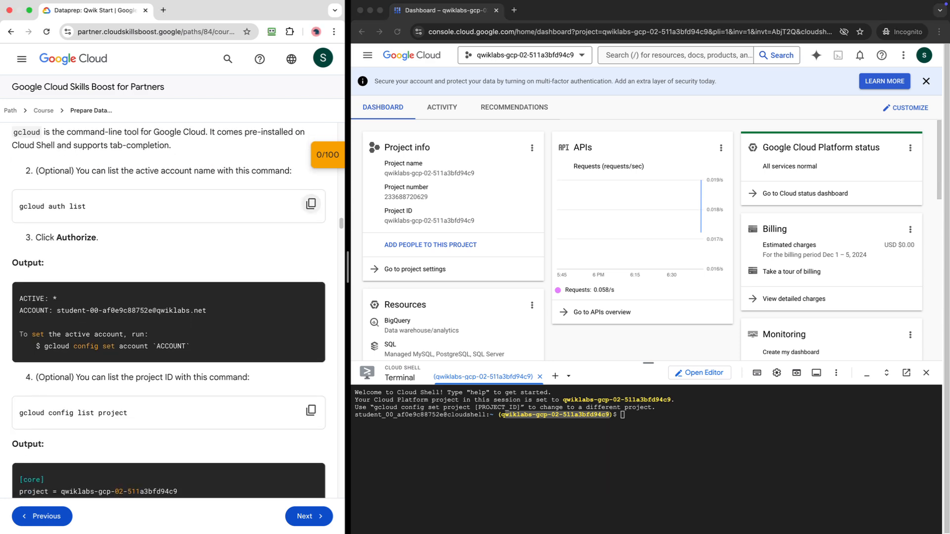
{"action": "left_click", "coordinate": [311, 203]}
{"action": "left_click", "coordinate": [623, 415]}
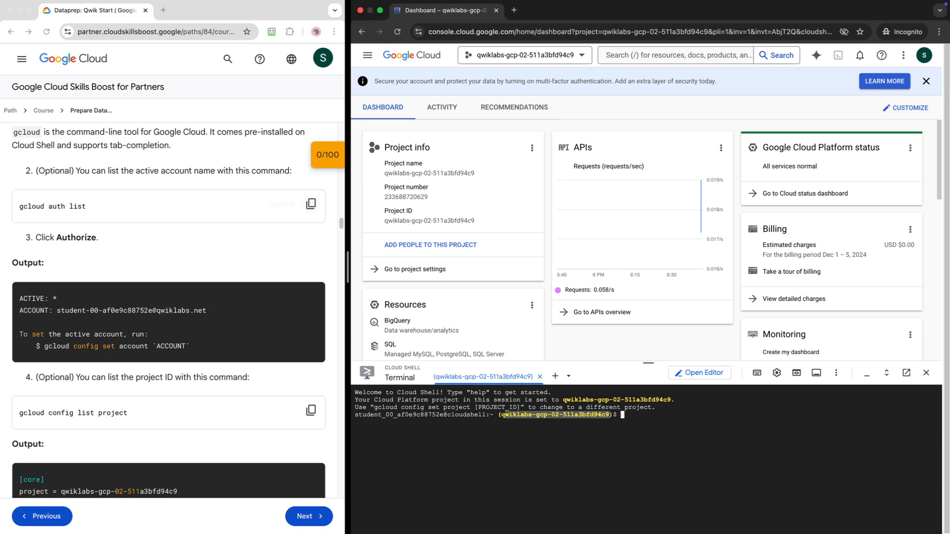
{"action": "key", "text": "super+v"}
{"action": "key", "text": "Return"}
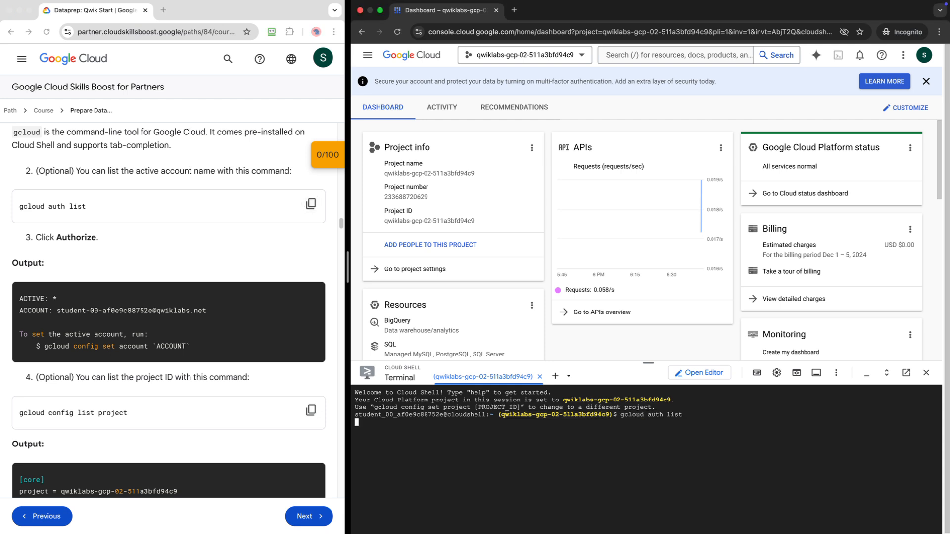
{"action": "left_click", "coordinate": [739, 483]}
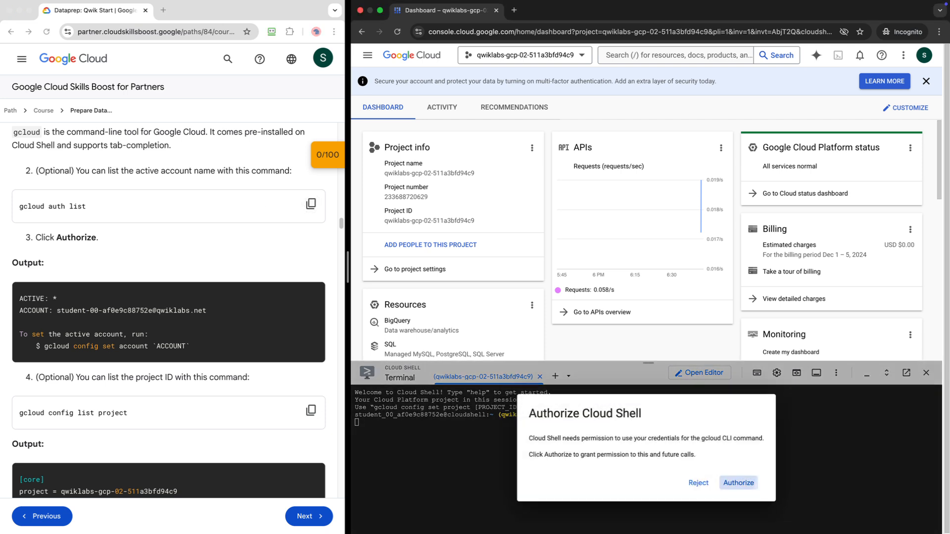
{"action": "scroll", "coordinate": [170, 310], "scroll_direction": "down", "scroll_amount": 2}
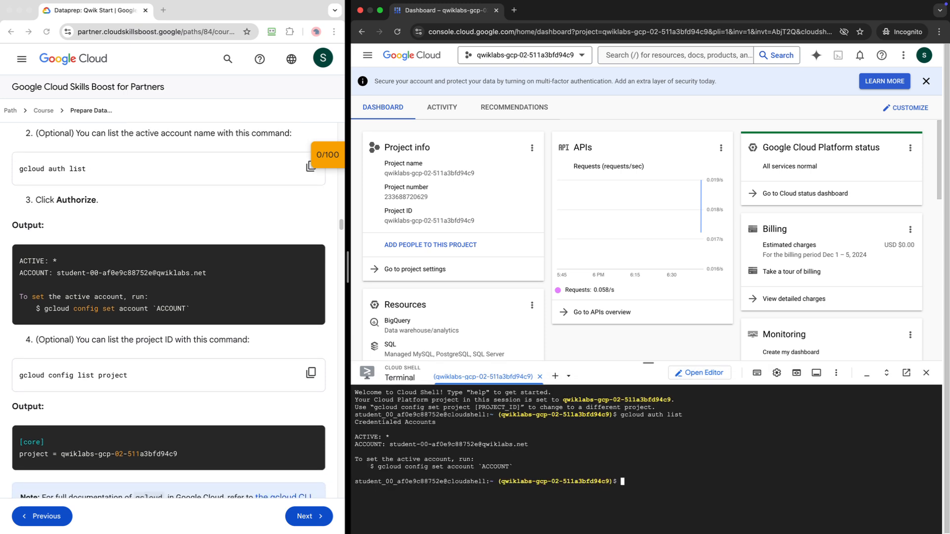
{"action": "left_click_drag", "start_coordinate": [398, 445], "coordinate": [536, 444]}
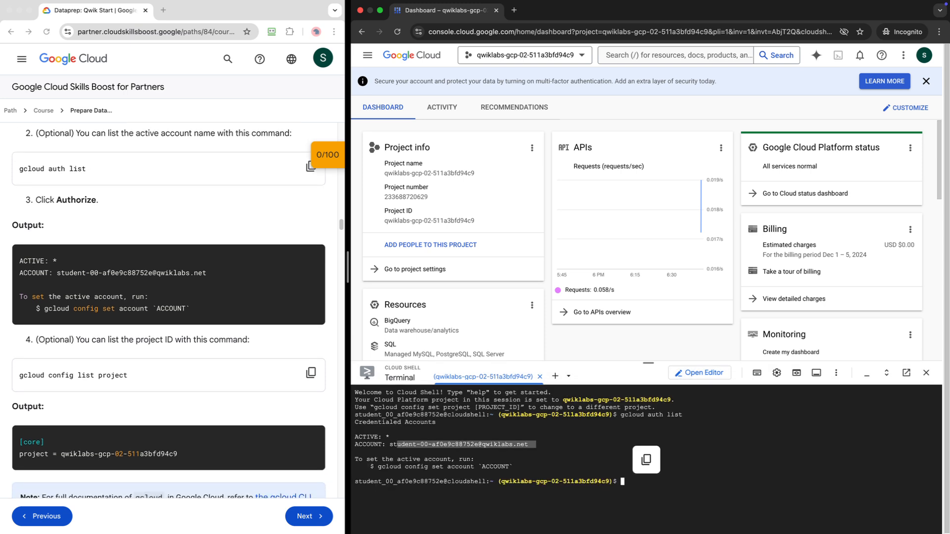
Run gcloud config list project in Cloud Shell and check the project and active configuration in its output.
{"action": "scroll", "coordinate": [169, 311], "scroll_direction": "down", "scroll_amount": 2}
{"action": "scroll", "coordinate": [169, 310], "scroll_direction": "down", "scroll_amount": 1}
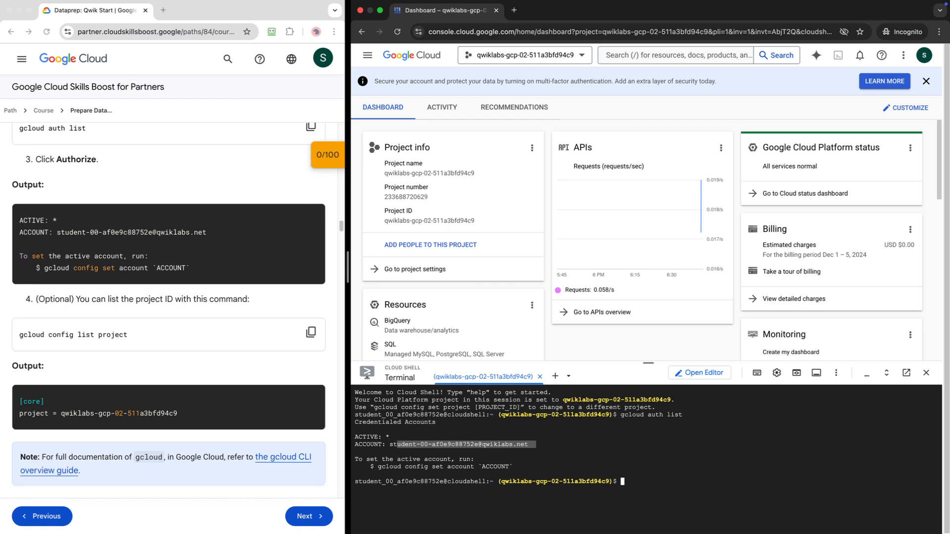
{"action": "left_click", "coordinate": [311, 332]}
{"action": "key", "text": "super+v"}
{"action": "key", "text": "Return"}
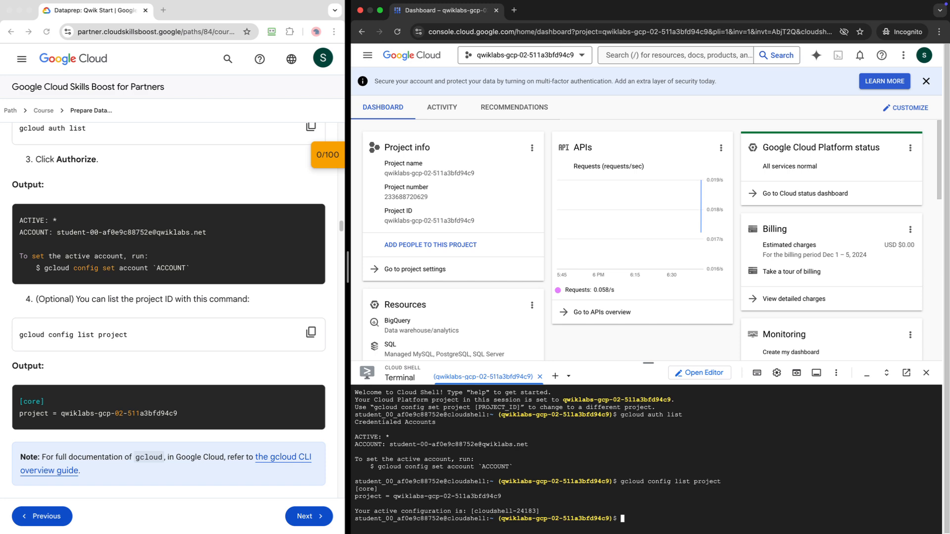
{"action": "left_click_drag", "start_coordinate": [402, 504], "coordinate": [548, 511]}
Move the Cloud Shell session to its own browser tab and close the terminal pane on the console dashboard.
{"action": "scroll", "coordinate": [169, 311], "scroll_direction": "down", "scroll_amount": 1}
{"action": "scroll", "coordinate": [170, 311], "scroll_direction": "down", "scroll_amount": 6}
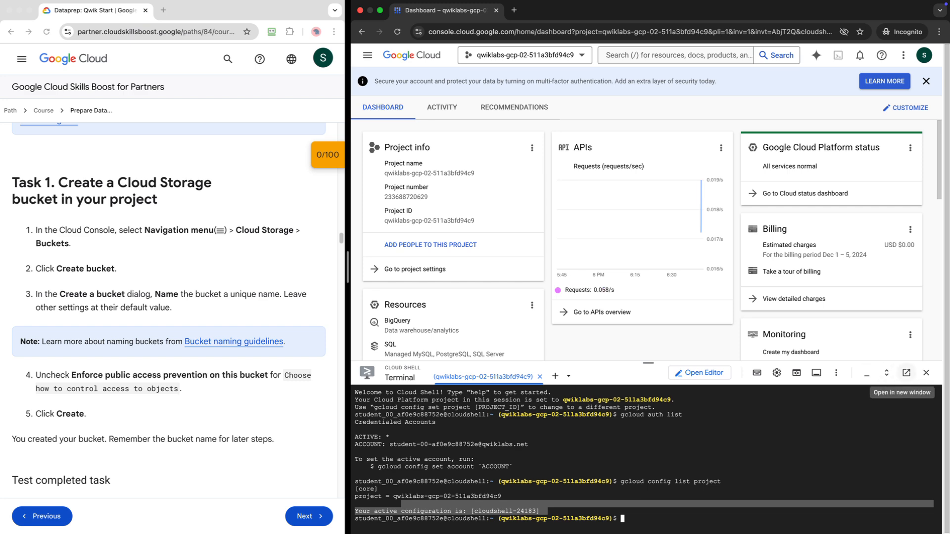
{"action": "left_click", "coordinate": [907, 374]}
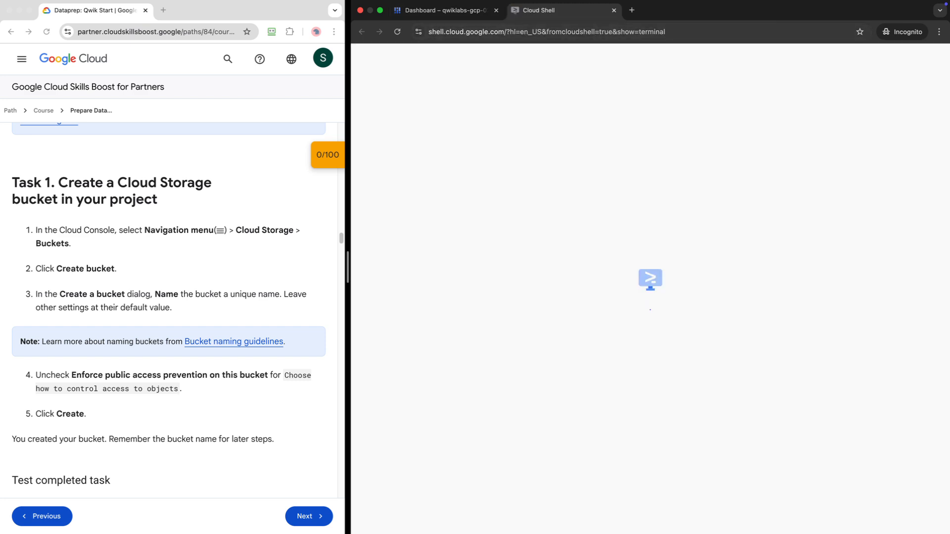
{"action": "left_click", "coordinate": [445, 10]}
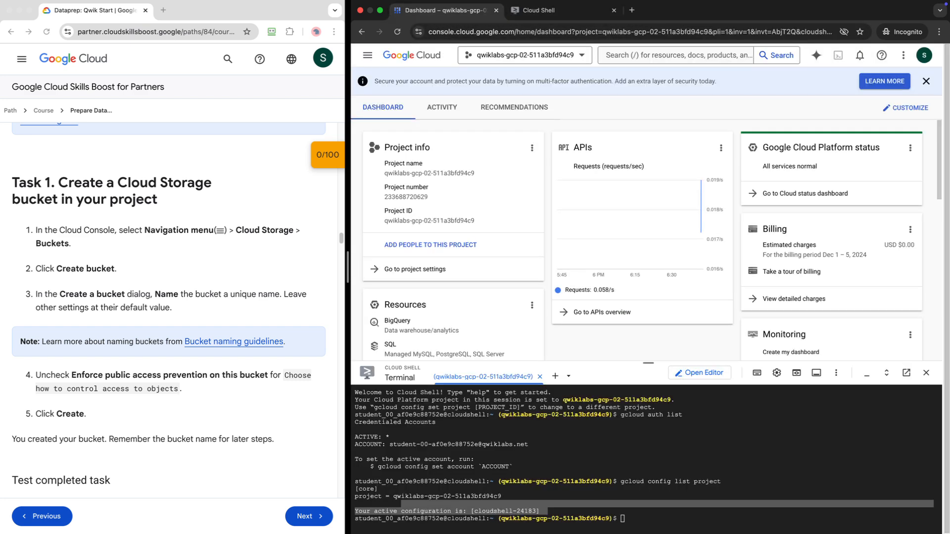
{"action": "scroll", "coordinate": [169, 308], "scroll_direction": "down", "scroll_amount": 2}
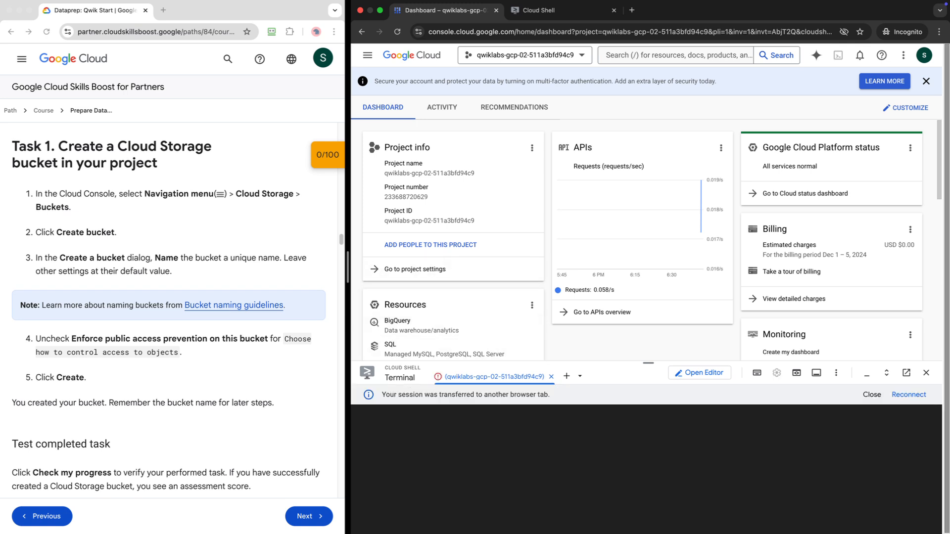
{"action": "left_click", "coordinate": [926, 373]}
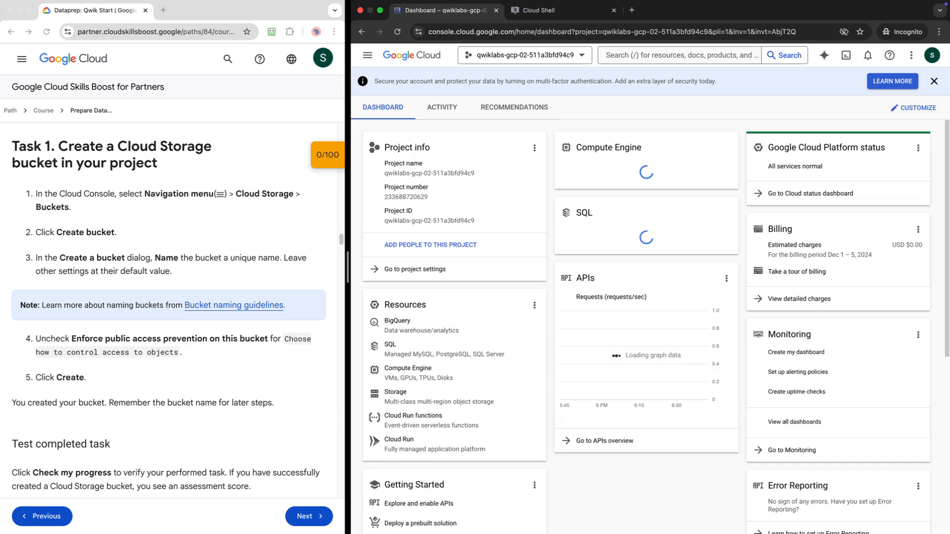
Open the Cloud Storage Buckets page for the project and dismiss its tutorial panel.
{"action": "left_click", "coordinate": [367, 55]}
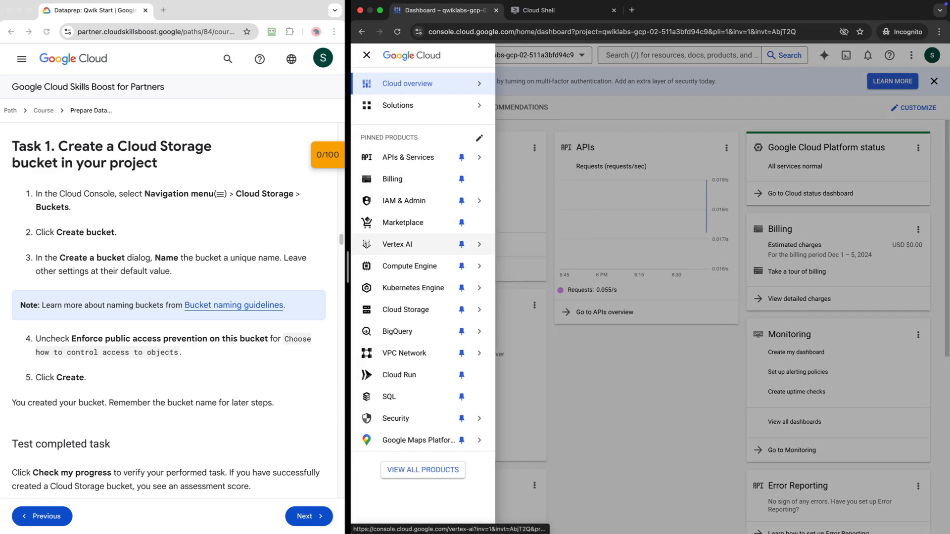
{"action": "mouse_move", "coordinate": [421, 310]}
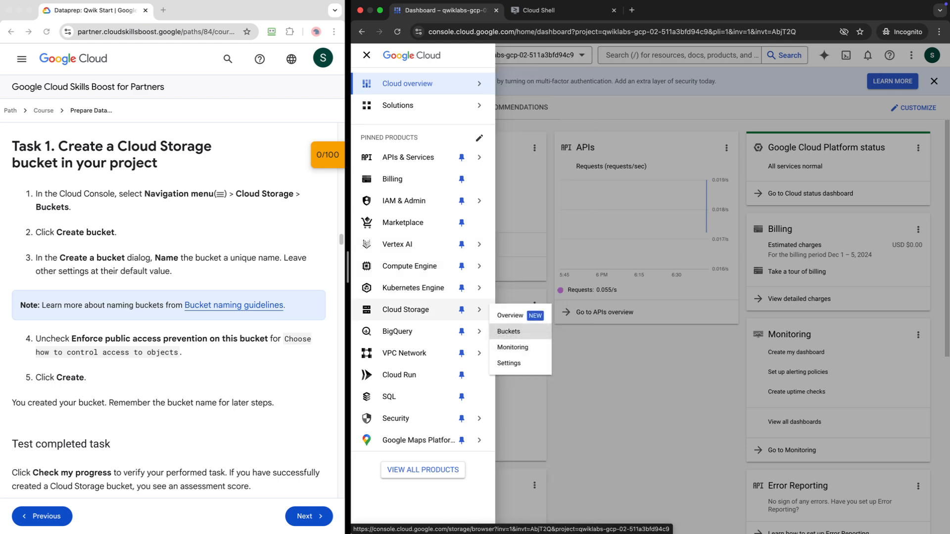
{"action": "left_click", "coordinate": [509, 331]}
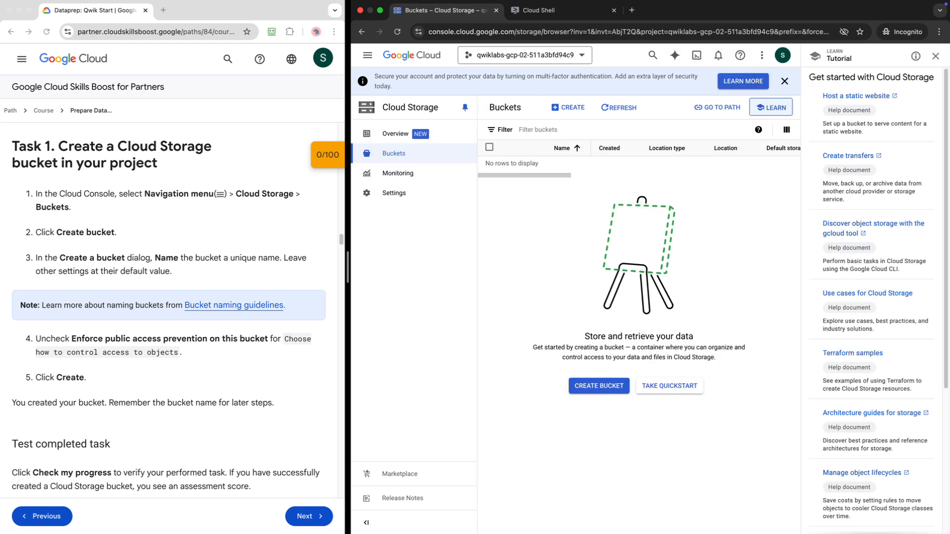
{"action": "left_click", "coordinate": [935, 56]}
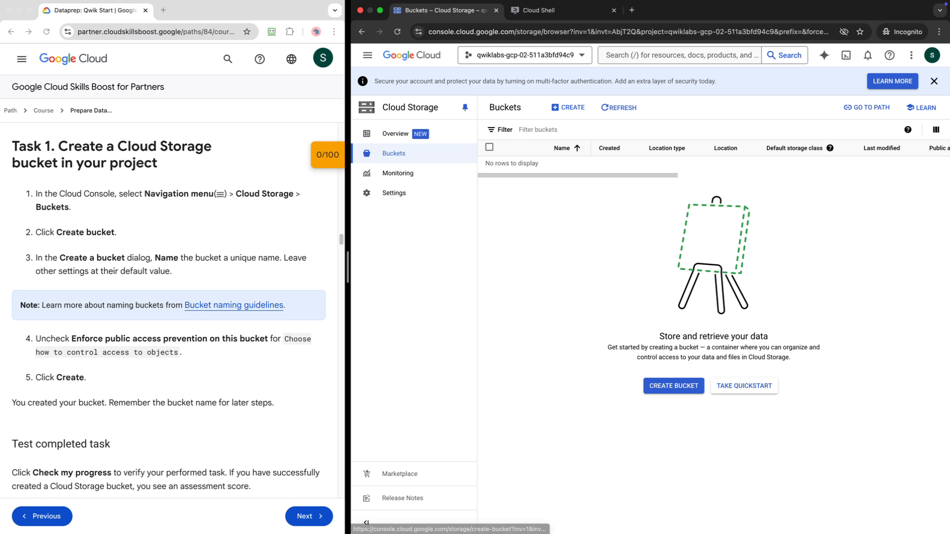
Start a new bucket and name it qwiklabs-gcp-02-511a3bfd94c9-bucket, using the project ID copied from Cloud Shell plus "-bucket".
{"action": "left_click", "coordinate": [673, 386]}
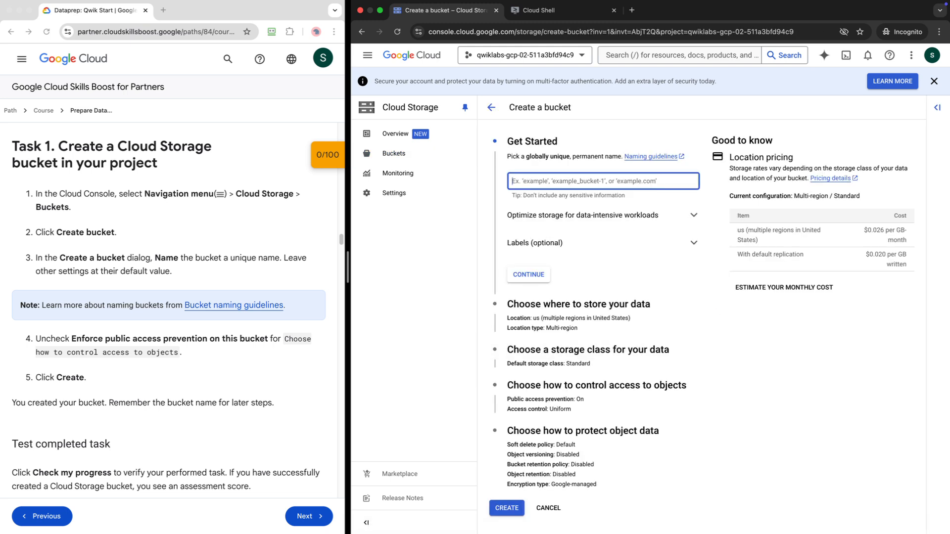
{"action": "left_click", "coordinate": [538, 15]}
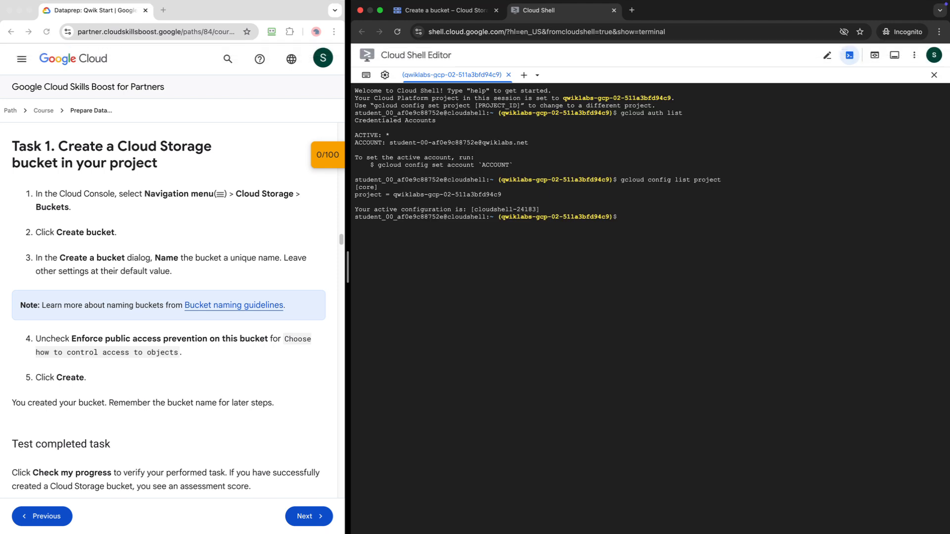
{"action": "left_click_drag", "start_coordinate": [517, 194], "coordinate": [394, 194]}
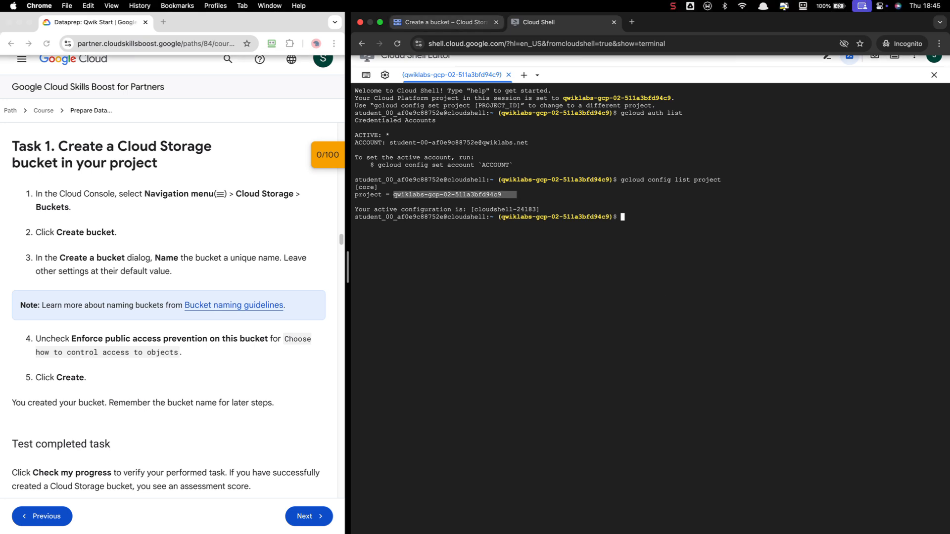
{"action": "left_click", "coordinate": [440, 10]}
{"action": "key", "text": "super+v"}
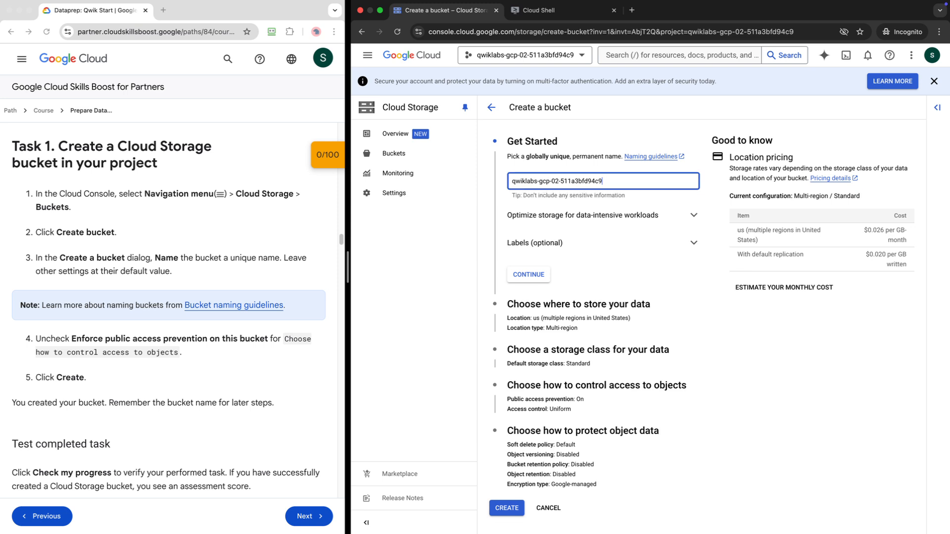
{"action": "type", "text": "-"}
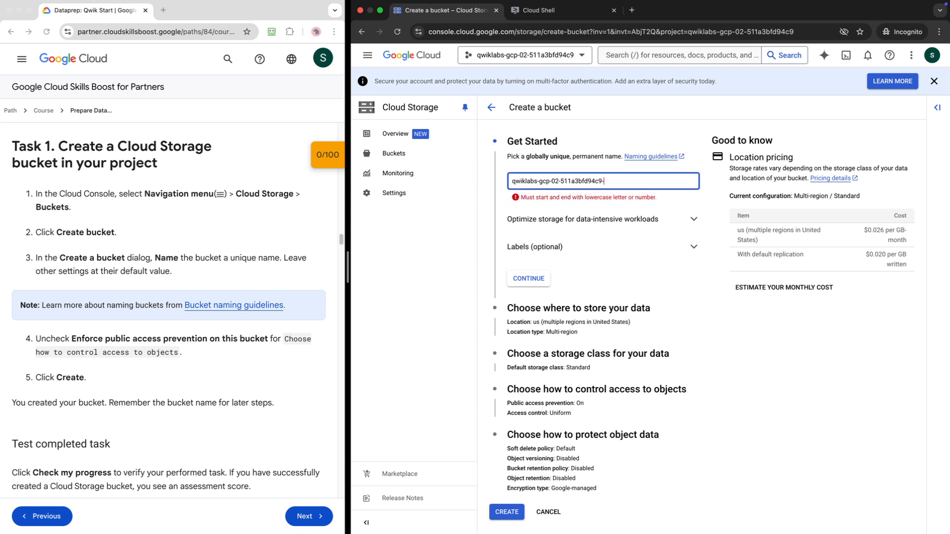
{"action": "type", "text": "bucket"}
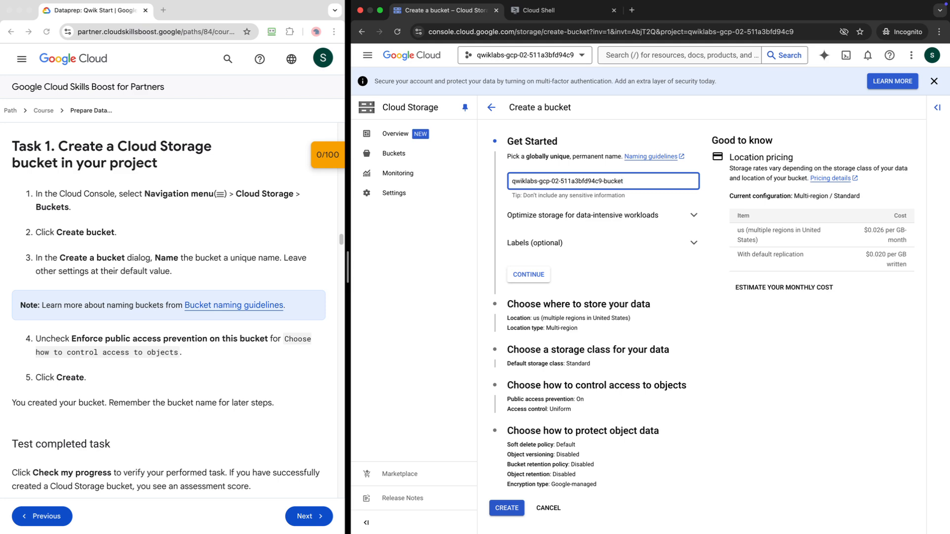
Create the bucket with "Enforce public access prevention on this bucket" turned off and the other settings at their defaults.
{"action": "left_click", "coordinate": [507, 508]}
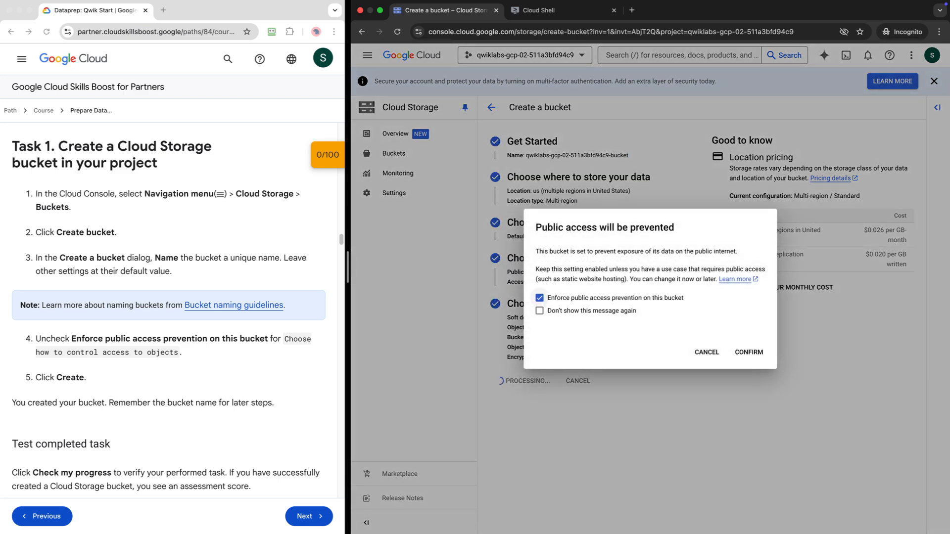
{"action": "left_click", "coordinate": [540, 298]}
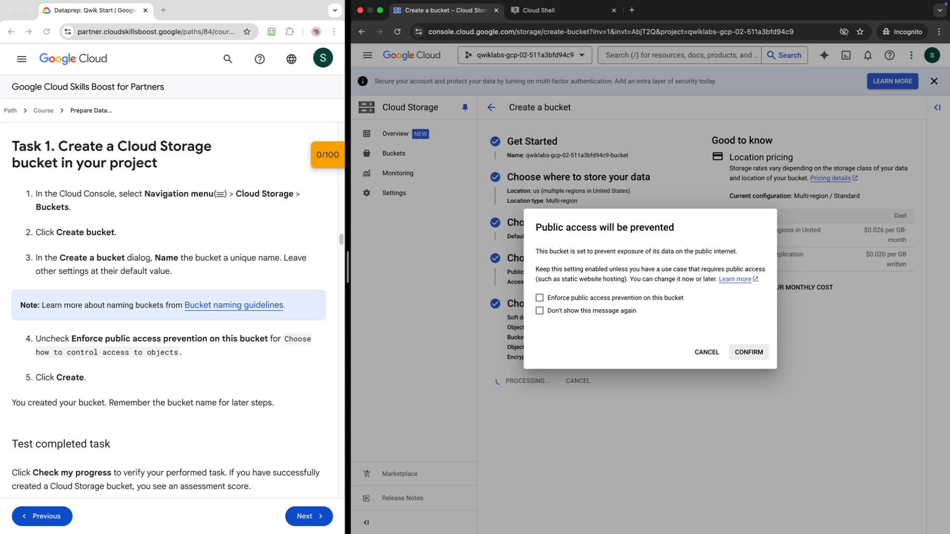
{"action": "left_click", "coordinate": [748, 352]}
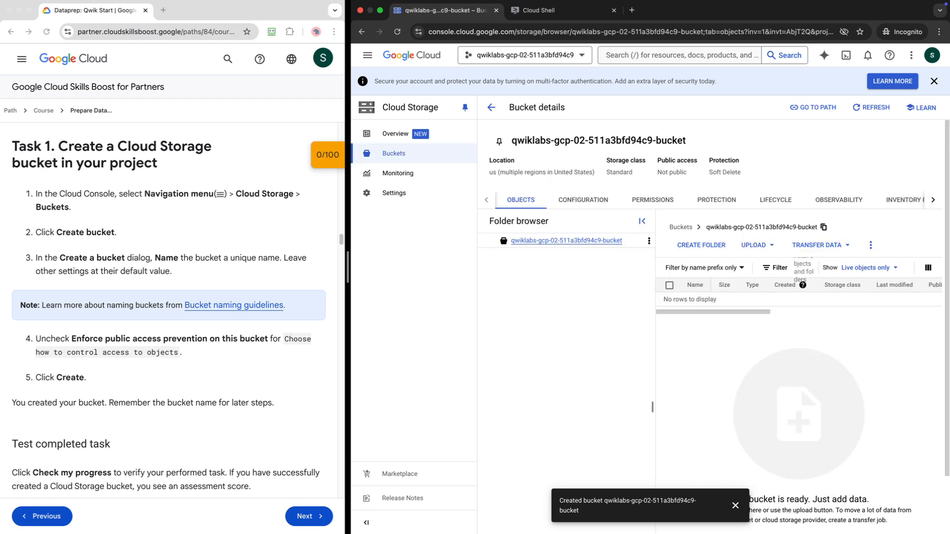
Check the lab progress for the "Create a Cloud Storage bucket" task.
{"action": "scroll", "coordinate": [169, 307], "scroll_direction": "down", "scroll_amount": 3}
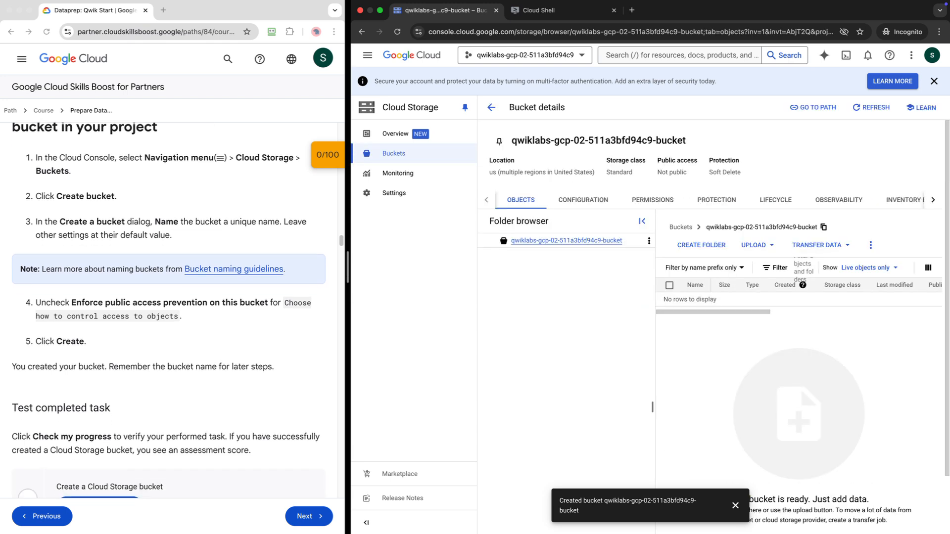
{"action": "left_click", "coordinate": [100, 424]}
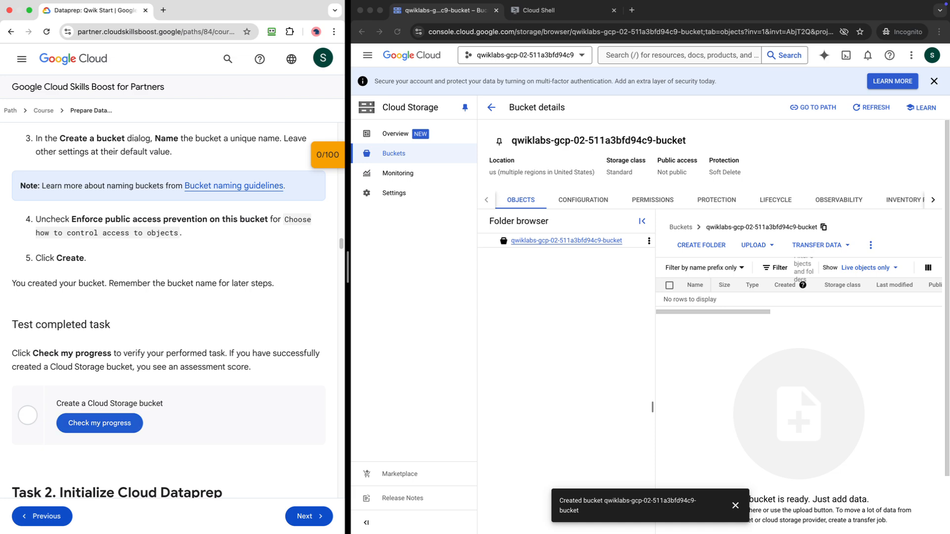
Run "gcloud beta services identity create --service=dataprep.googleapis.com" from the lab instructions in Cloud Shell, and return to the Cloud Storage console page.
{"action": "scroll", "coordinate": [169, 311], "scroll_direction": "down", "scroll_amount": 5}
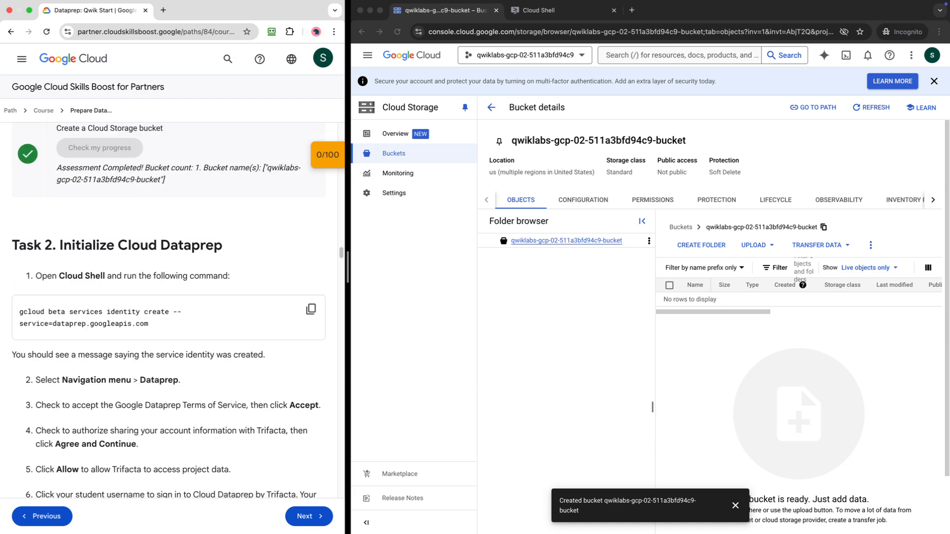
{"action": "scroll", "coordinate": [169, 310], "scroll_direction": "down", "scroll_amount": 1}
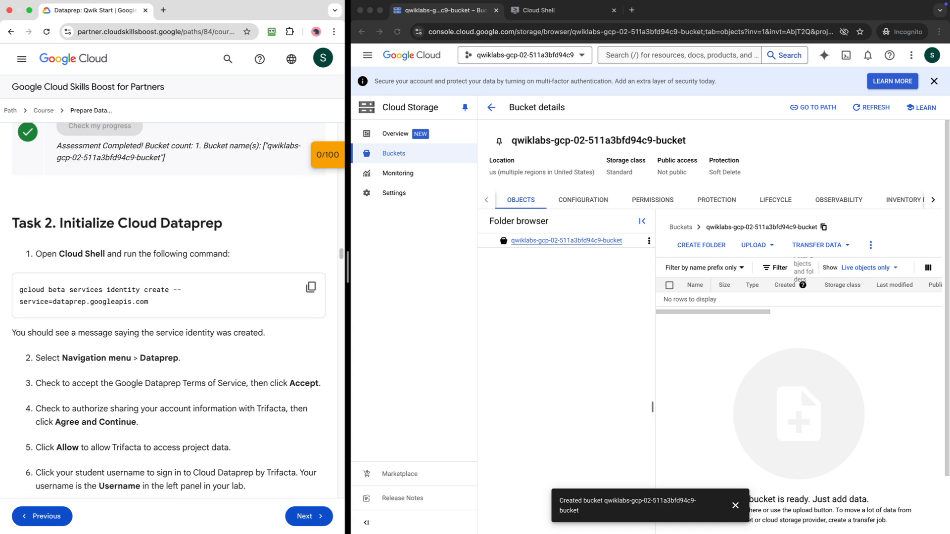
{"action": "left_click", "coordinate": [311, 287]}
{"action": "left_click", "coordinate": [311, 287]}
{"action": "left_click", "coordinate": [540, 11]}
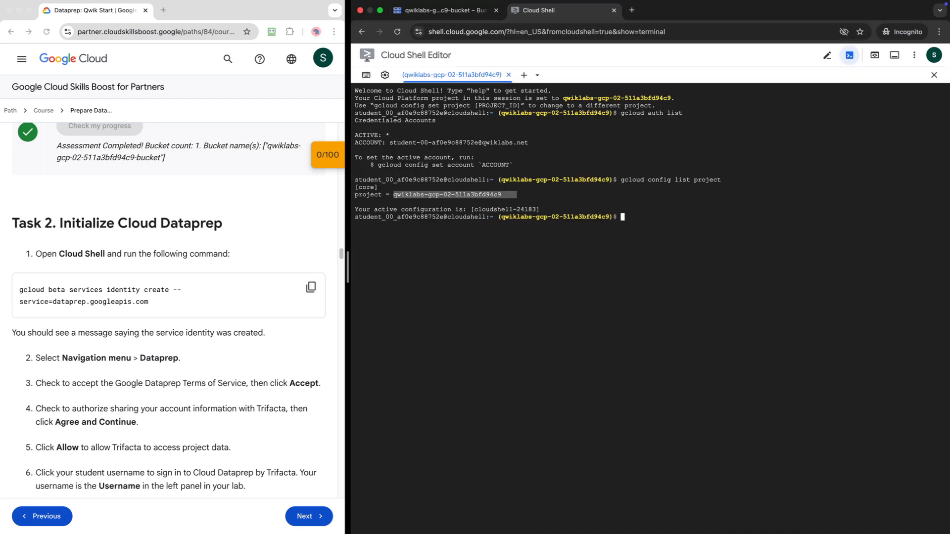
{"action": "left_click", "coordinate": [628, 238]}
{"action": "key", "text": "super+v"}
{"action": "key", "text": "Return"}
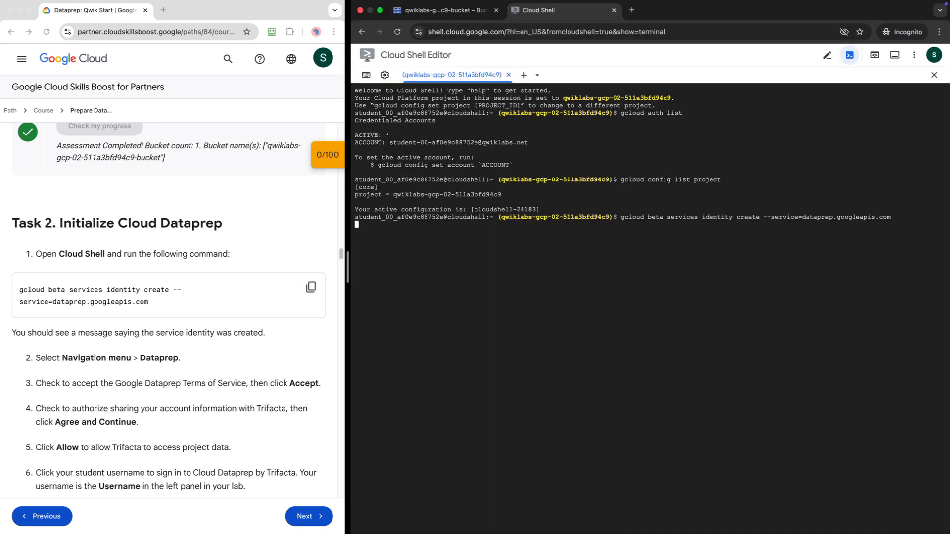
{"action": "scroll", "coordinate": [168, 307], "scroll_direction": "down", "scroll_amount": 3}
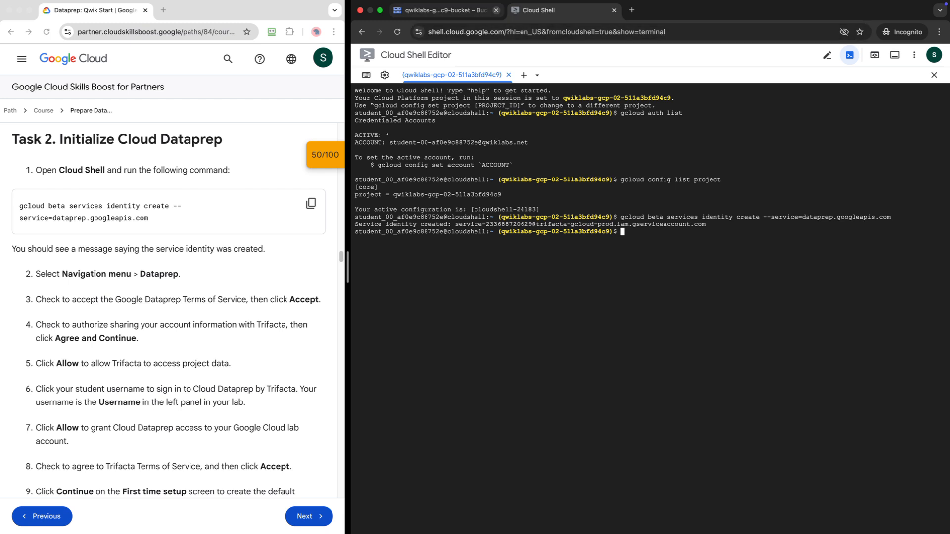
{"action": "left_click", "coordinate": [443, 10]}
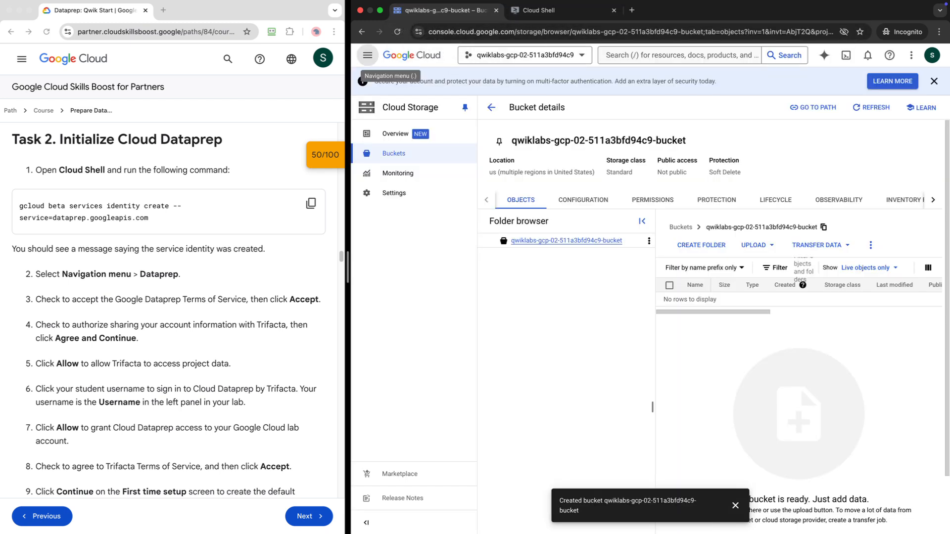
{"action": "left_click", "coordinate": [367, 55]}
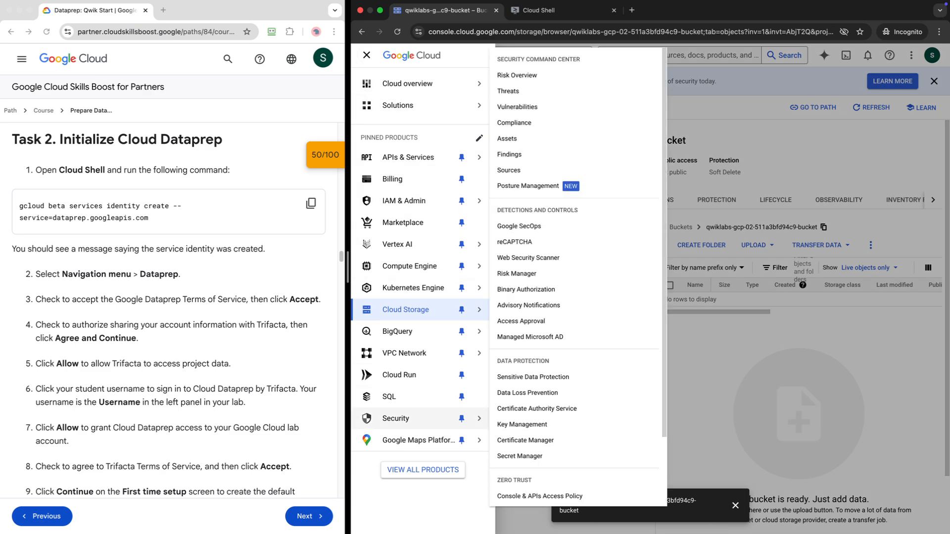
{"action": "left_click", "coordinate": [423, 470]}
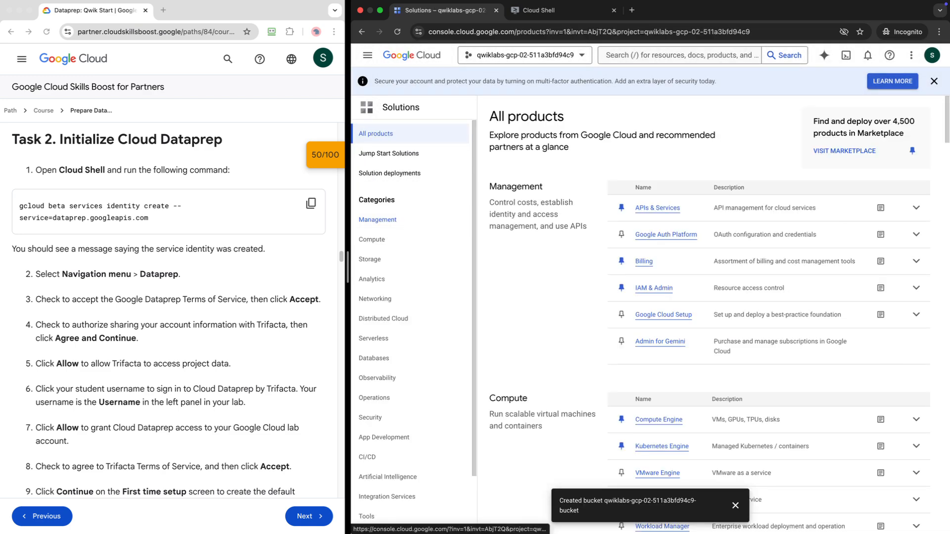
{"action": "left_click", "coordinate": [367, 55]}
{"action": "mouse_move", "coordinate": [396, 419]}
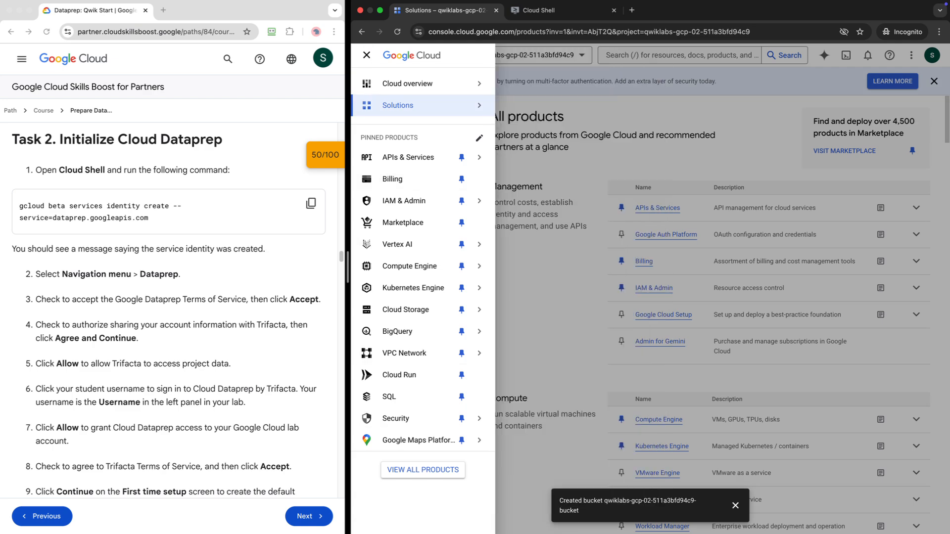
{"action": "left_click", "coordinate": [415, 470]}
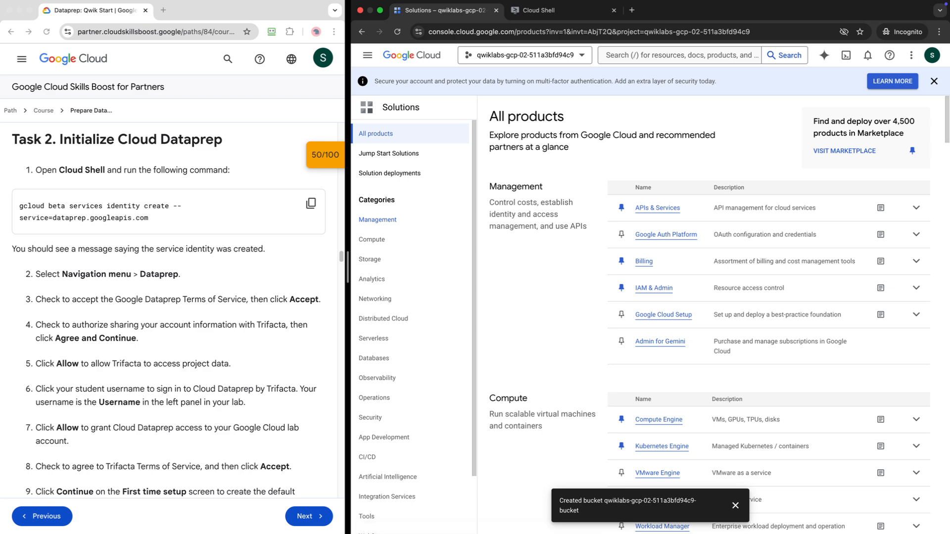
Search the Google Cloud console for Dataprep and open the Dataprep service.
{"action": "key", "text": "/"}
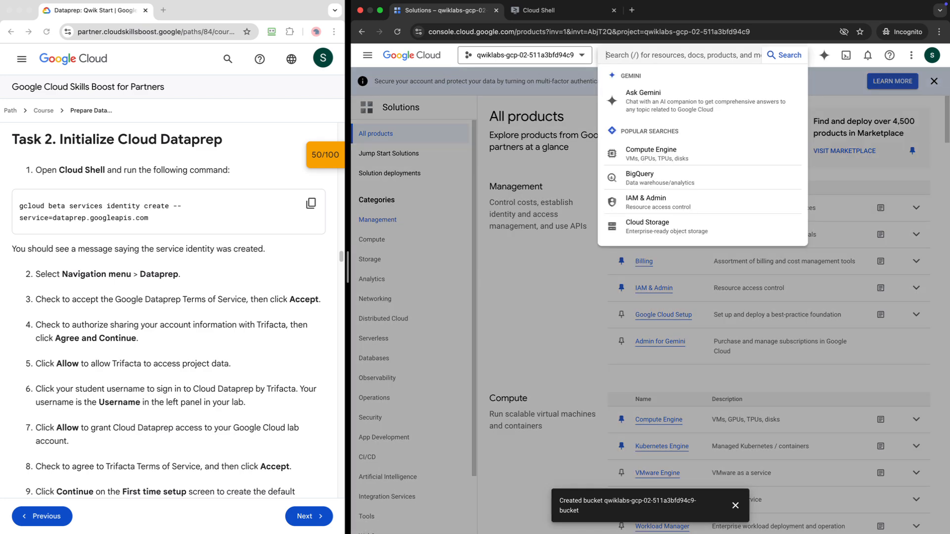
{"action": "type", "text": "Data"}
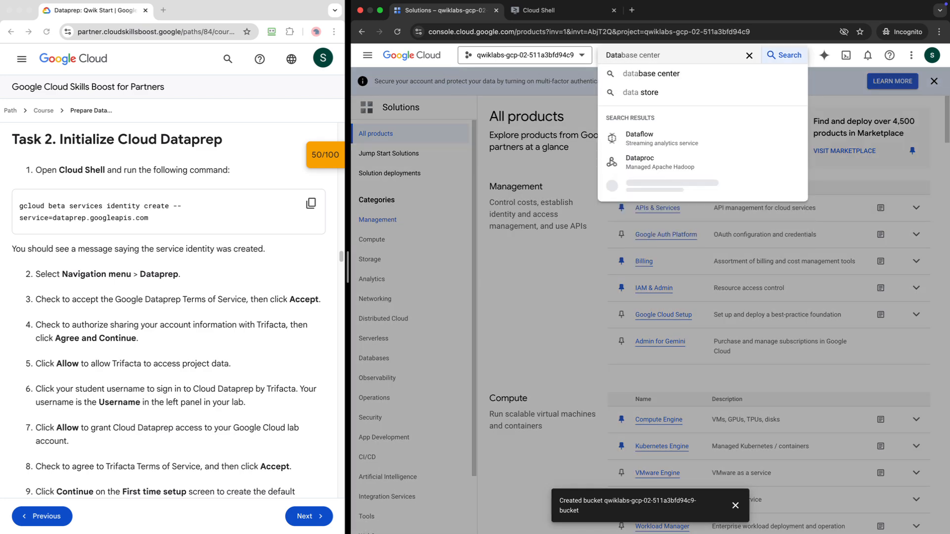
{"action": "type", "text": "p"}
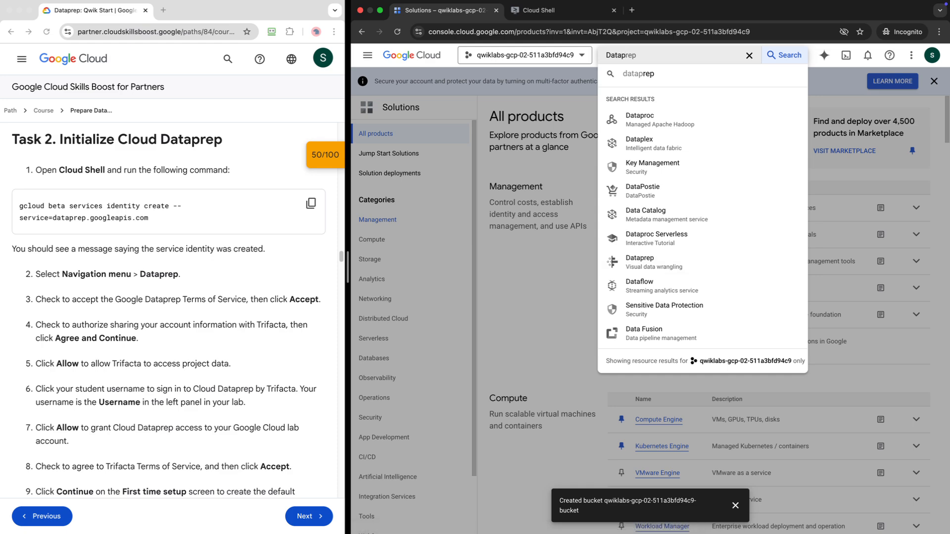
{"action": "left_click", "coordinate": [640, 261]}
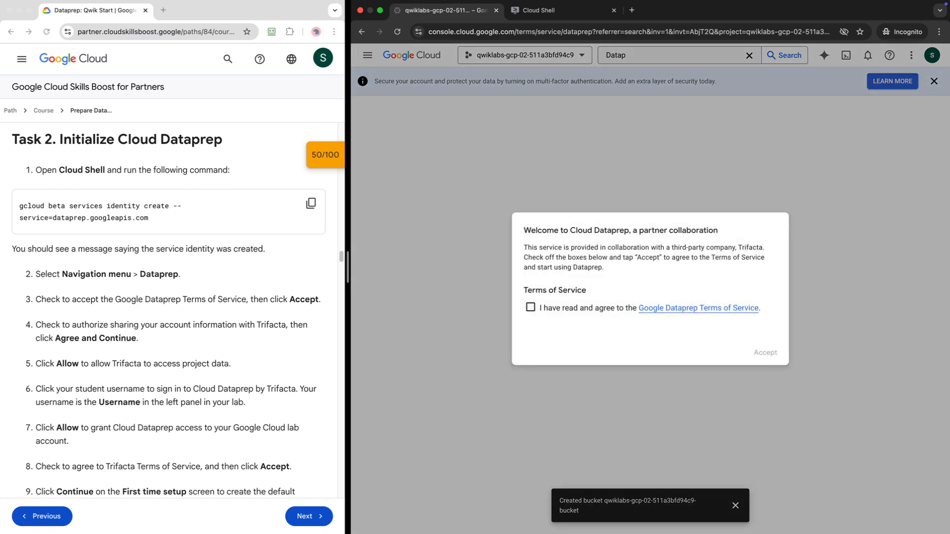
Accept the Google Dataprep Terms of Service, and authorize account information sharing and project data access for Trifacta.
{"action": "left_click", "coordinate": [531, 308]}
{"action": "left_click", "coordinate": [765, 353]}
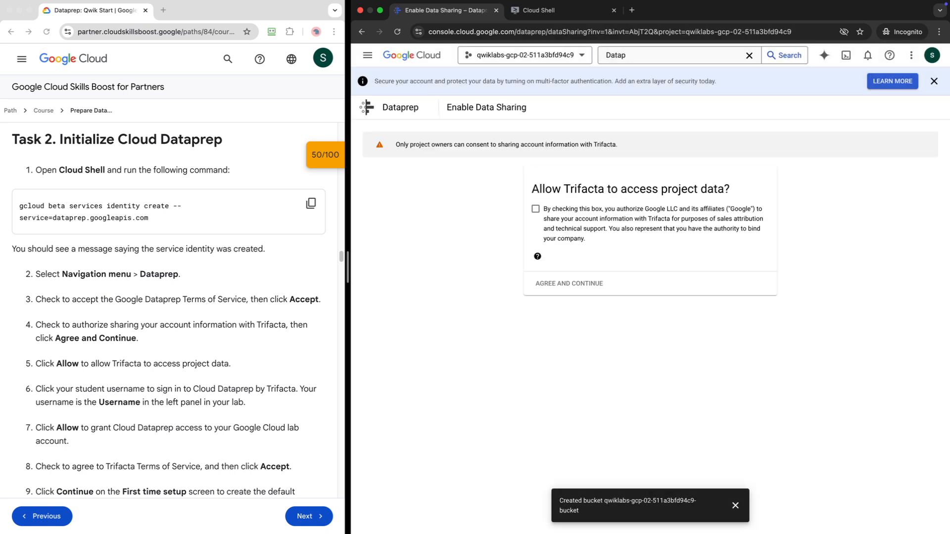
{"action": "left_click", "coordinate": [536, 209]}
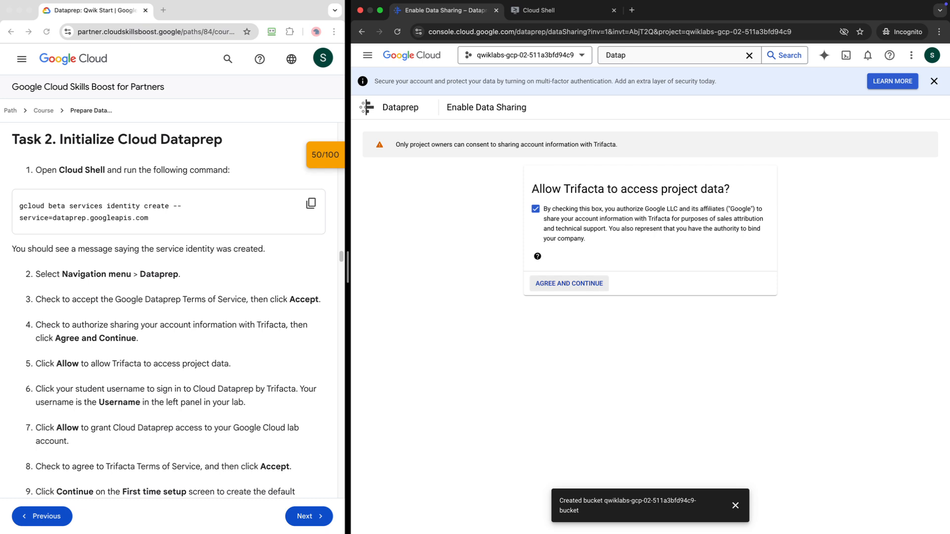
{"action": "left_click", "coordinate": [569, 283]}
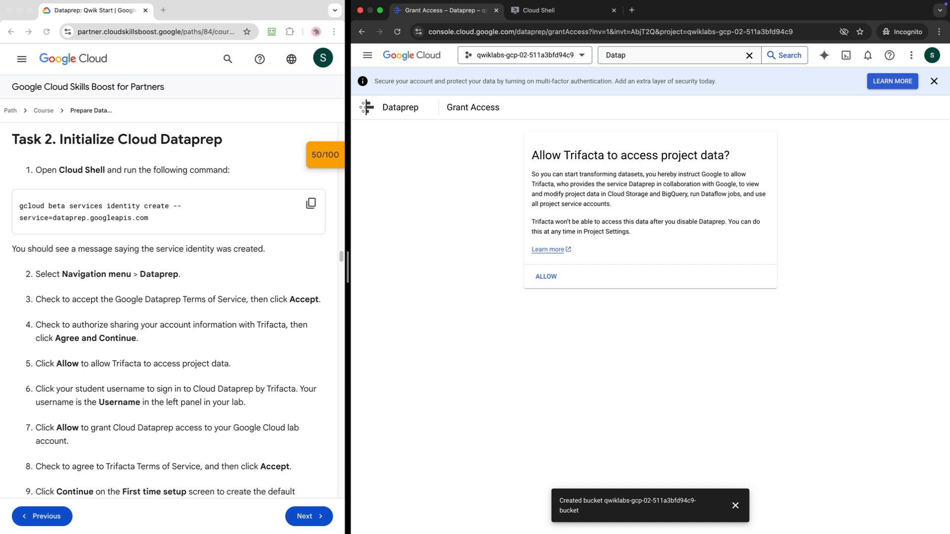
{"action": "left_click", "coordinate": [546, 276]}
{"action": "scroll", "coordinate": [169, 306], "scroll_direction": "down", "scroll_amount": 1}
{"action": "scroll", "coordinate": [168, 307], "scroll_direction": "down", "scroll_amount": 2}
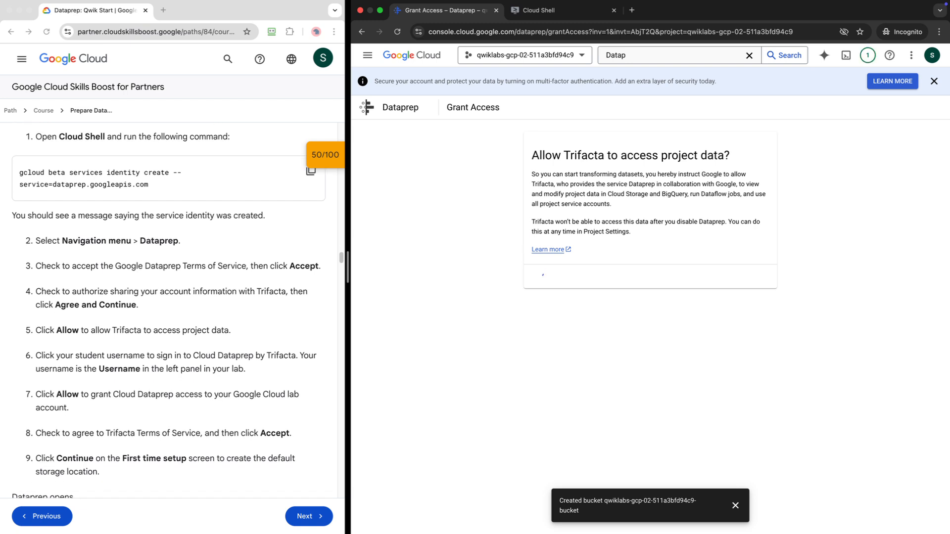
{"action": "scroll", "coordinate": [168, 307], "scroll_direction": "down", "scroll_amount": 1}
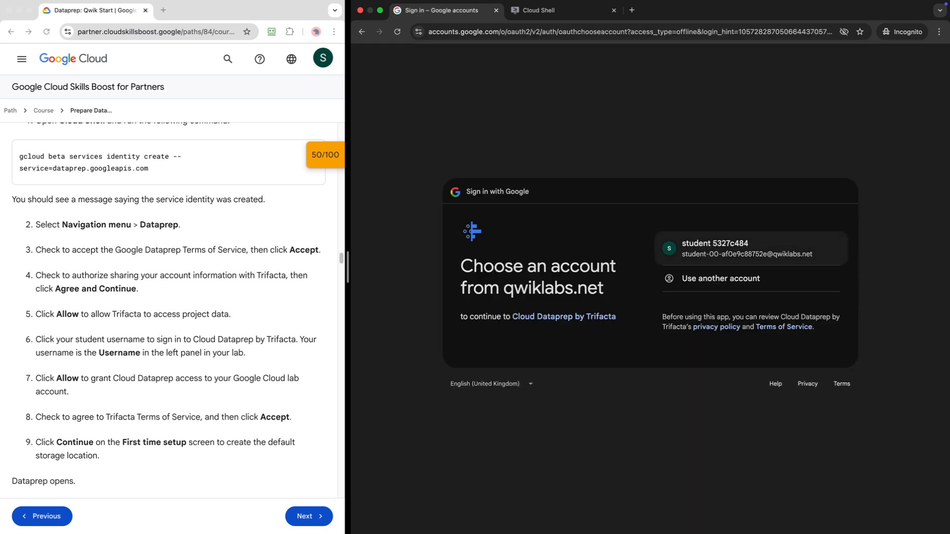
Sign in to Cloud Dataprep by Trifacta with the student account and allow it to view the Cloud Platform projects.
{"action": "left_click", "coordinate": [751, 248]}
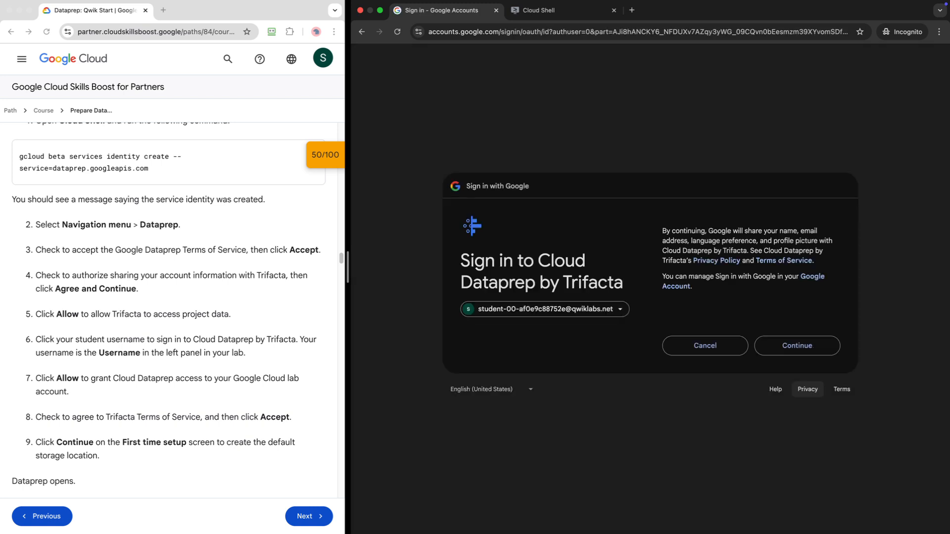
{"action": "left_click", "coordinate": [789, 347]}
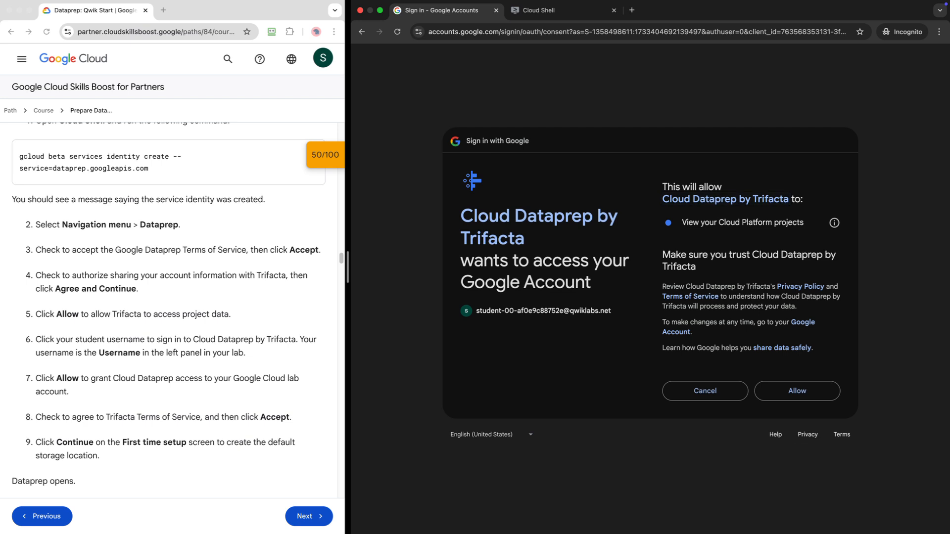
{"action": "left_click", "coordinate": [797, 391]}
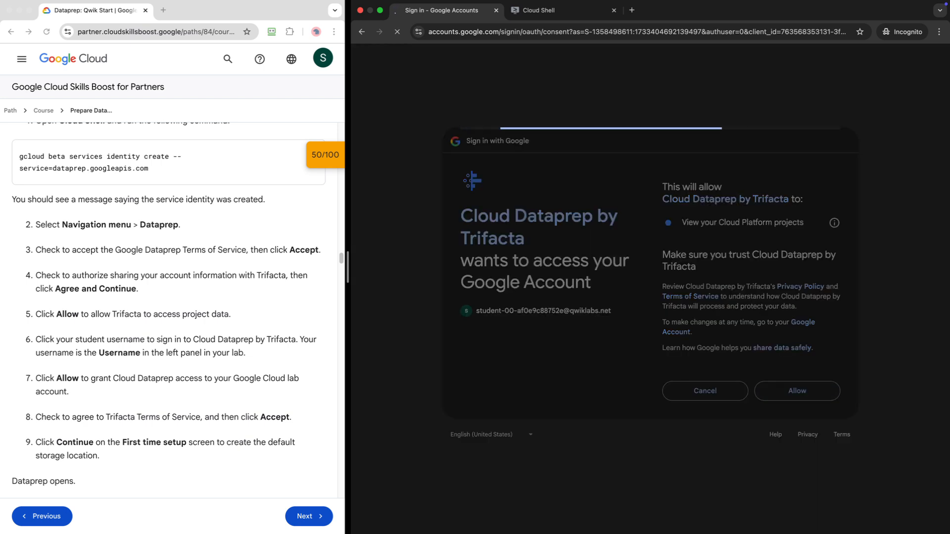
Agree to the Trifacta Terms of Service and complete the first-time setup with the default storage location.
{"action": "scroll", "coordinate": [168, 307], "scroll_direction": "down", "scroll_amount": 3}
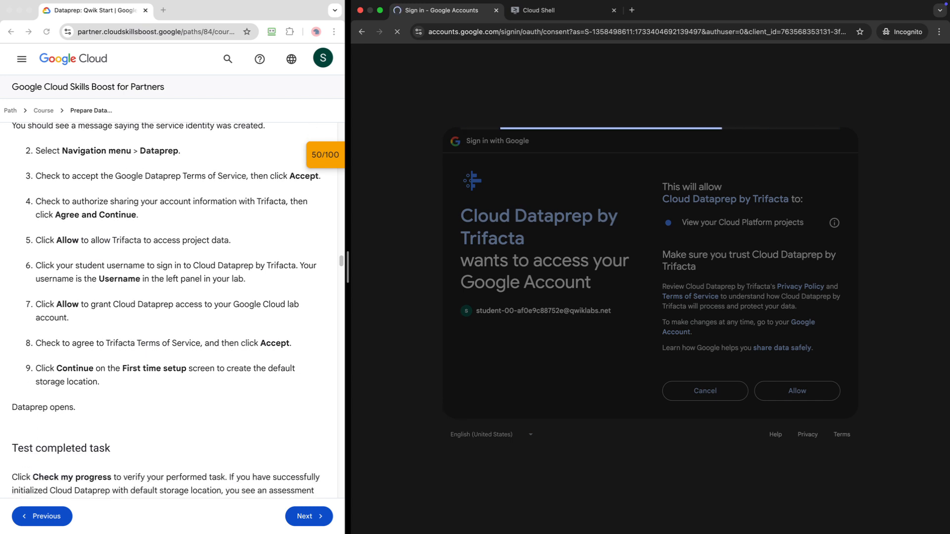
{"action": "scroll", "coordinate": [168, 307], "scroll_direction": "down", "scroll_amount": 4}
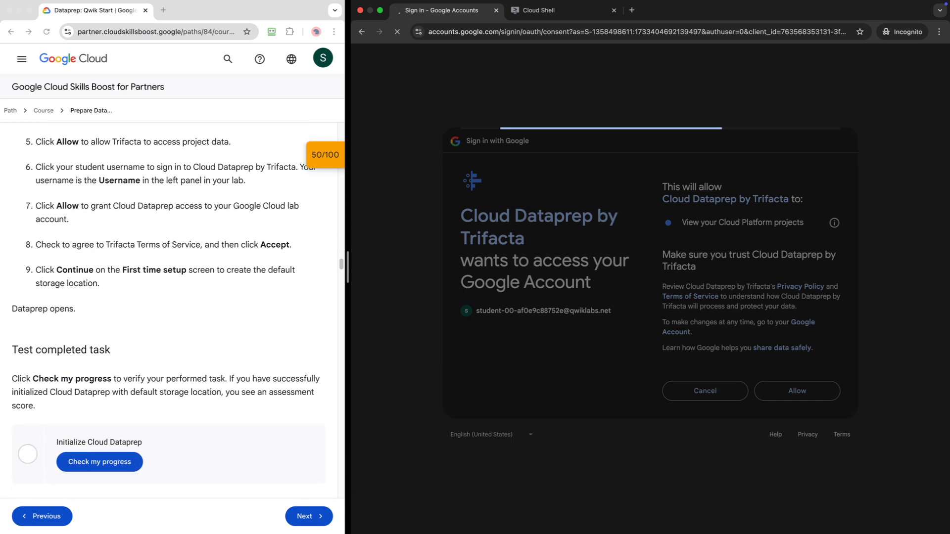
{"action": "scroll", "coordinate": [168, 307], "scroll_direction": "down", "scroll_amount": 2}
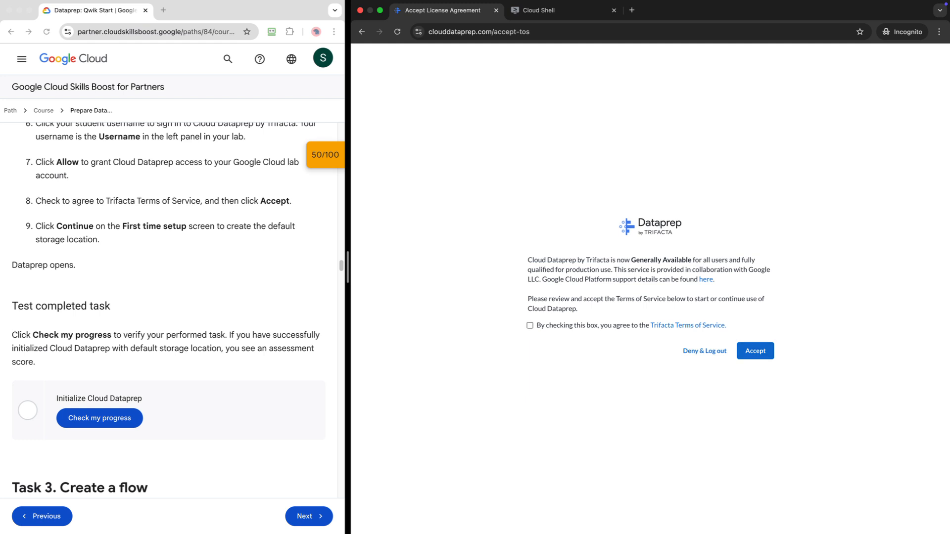
{"action": "left_click", "coordinate": [530, 326]}
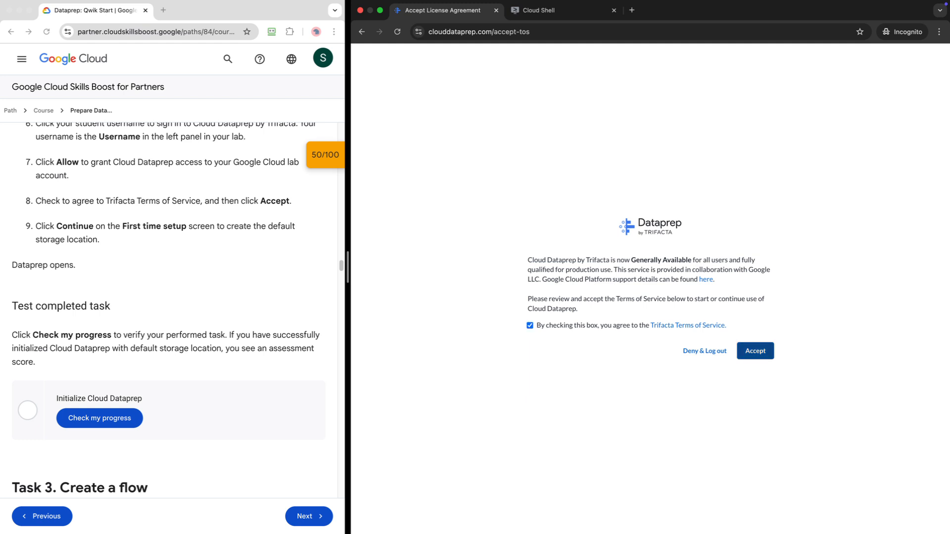
{"action": "left_click", "coordinate": [755, 351]}
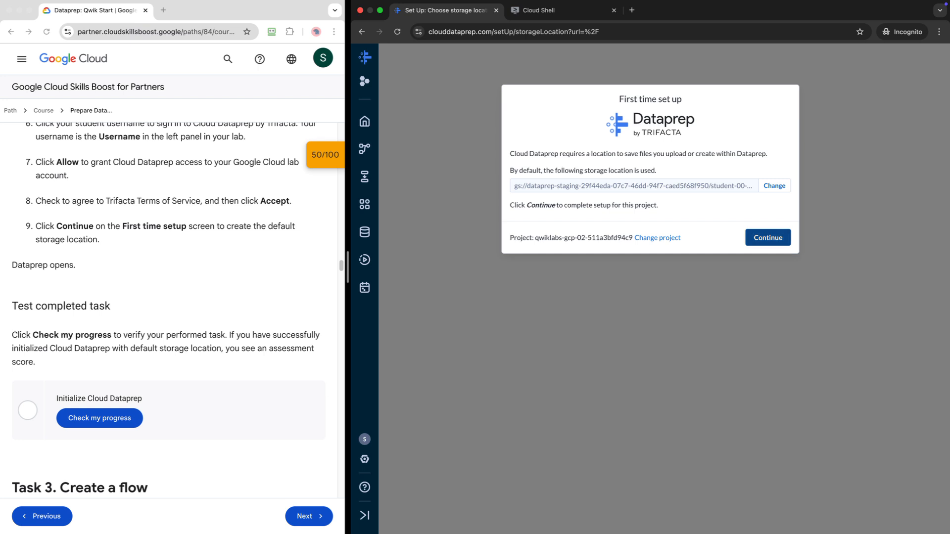
{"action": "left_click", "coordinate": [768, 238]}
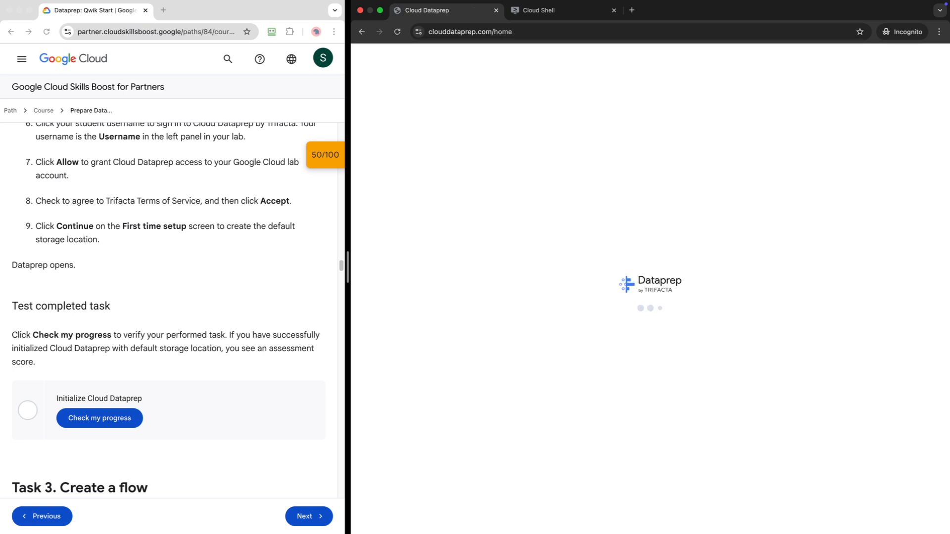
Check the lab progress for the "Initialize Cloud Dataprep" task.
{"action": "scroll", "coordinate": [168, 310], "scroll_direction": "down", "scroll_amount": 1}
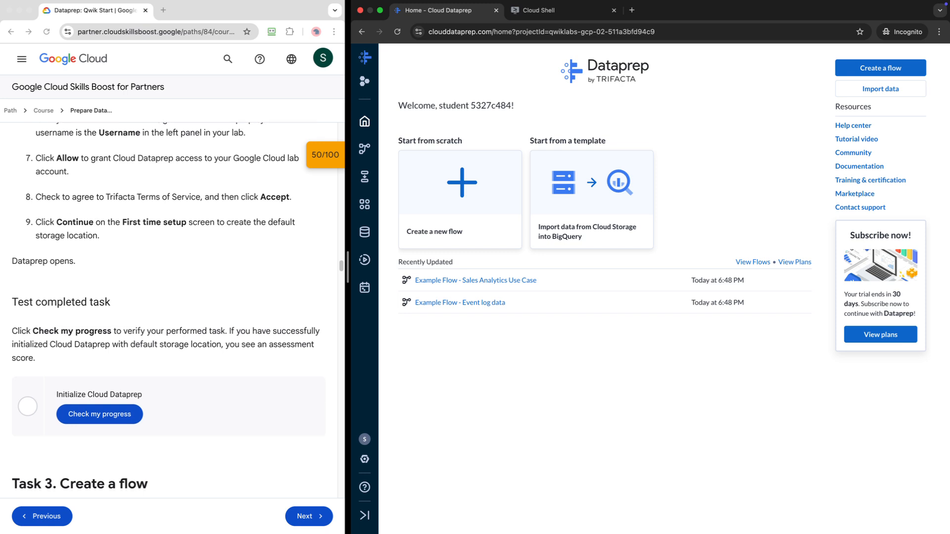
{"action": "scroll", "coordinate": [168, 311], "scroll_direction": "down", "scroll_amount": 1}
{"action": "left_click", "coordinate": [100, 404]}
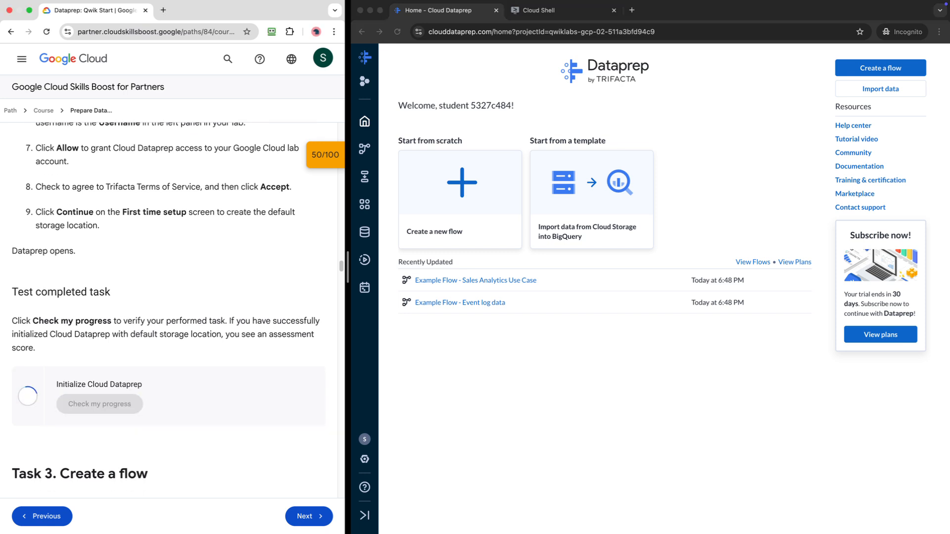
Read the Task 3 instructions for creating a flow, and create a new blank flow from the Dataprep home page.
{"action": "scroll", "coordinate": [168, 310], "scroll_direction": "down", "scroll_amount": 5}
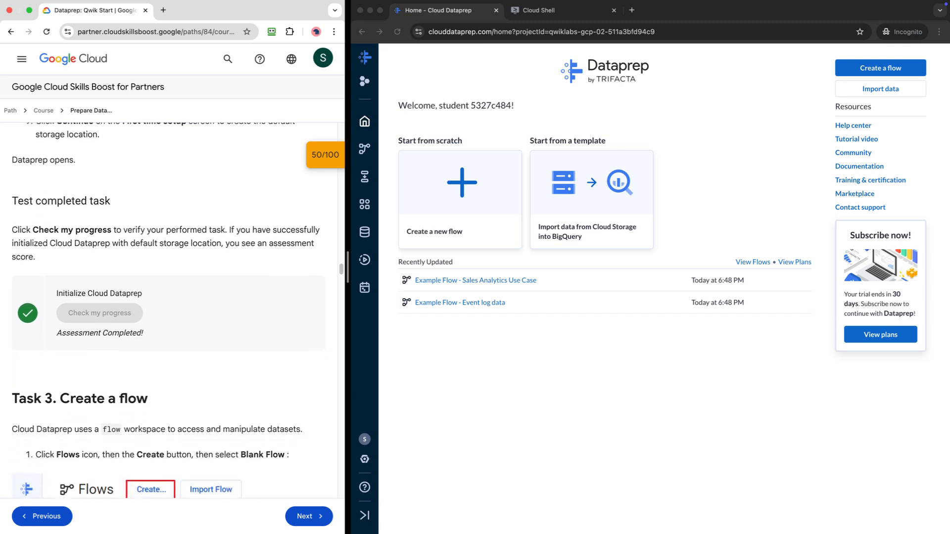
{"action": "scroll", "coordinate": [168, 310], "scroll_direction": "down", "scroll_amount": 3}
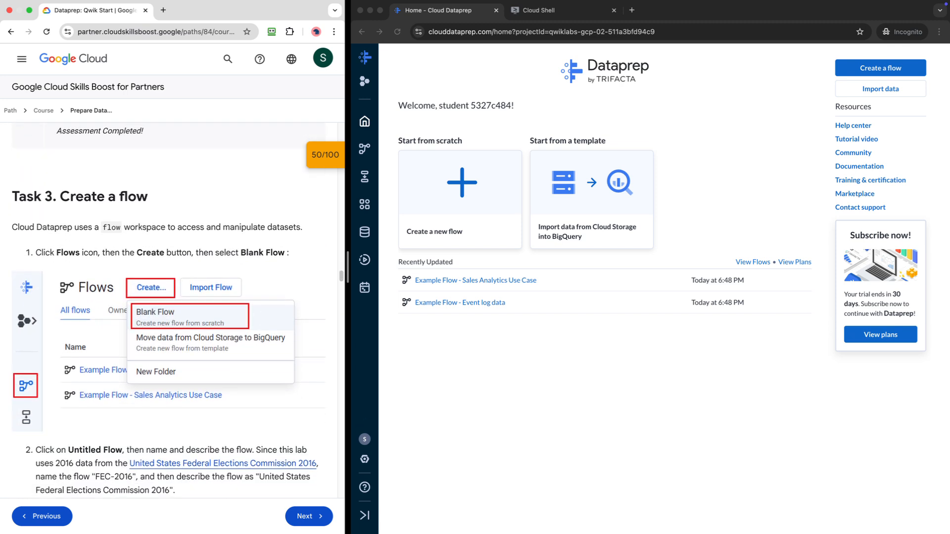
{"action": "scroll", "coordinate": [169, 310], "scroll_direction": "down", "scroll_amount": 1}
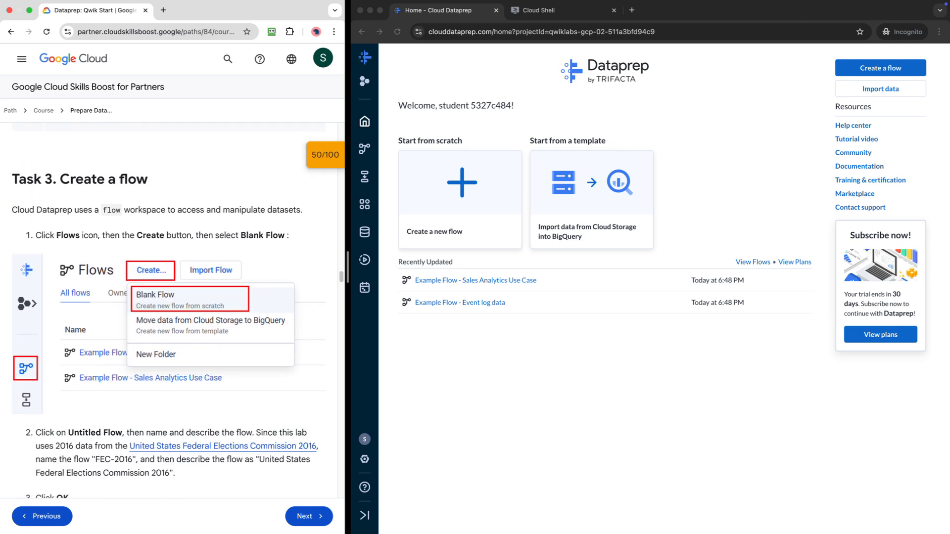
{"action": "scroll", "coordinate": [168, 311], "scroll_direction": "down", "scroll_amount": 1}
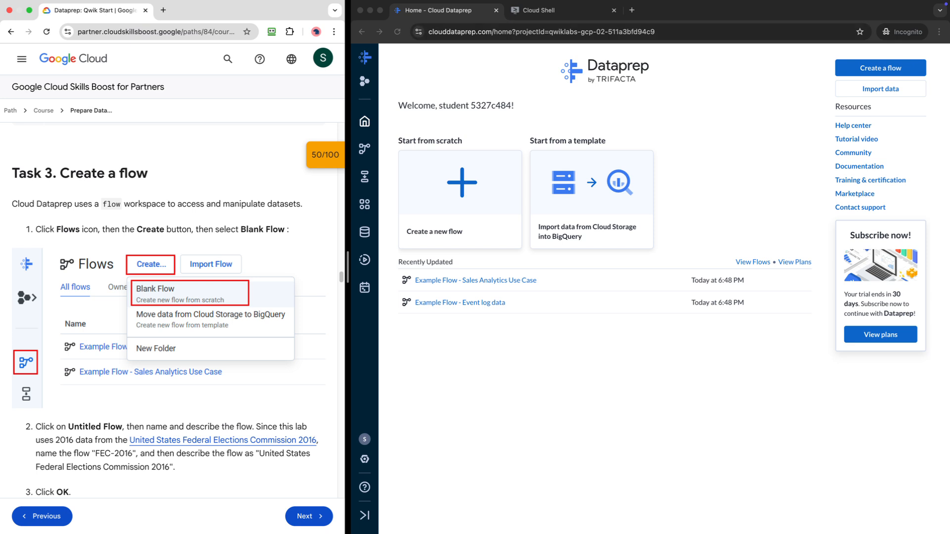
{"action": "left_click", "coordinate": [880, 68]}
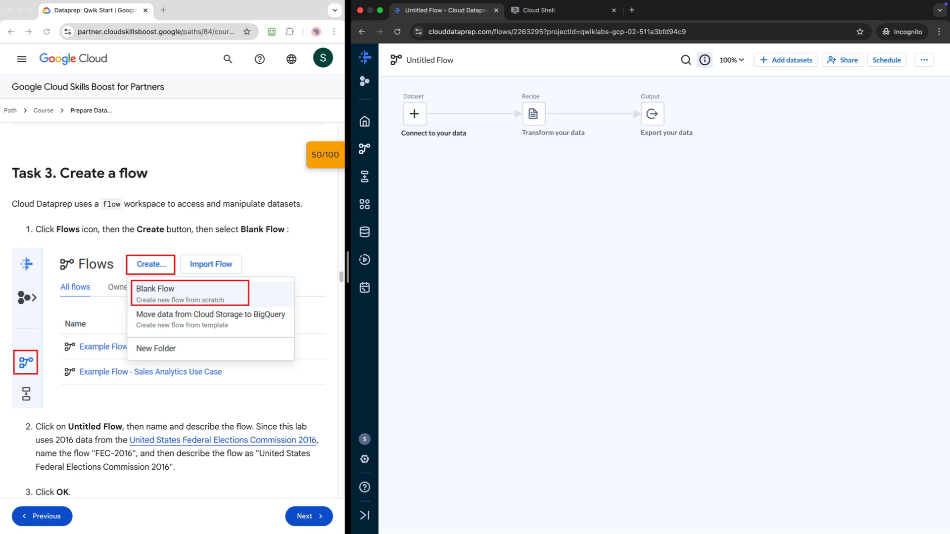
Rename the untitled flow as FEC-2016 and set its description to "United States Federal Elections Commission 2016", copied from the lab instructions.
{"action": "scroll", "coordinate": [168, 324], "scroll_direction": "down", "scroll_amount": 2}
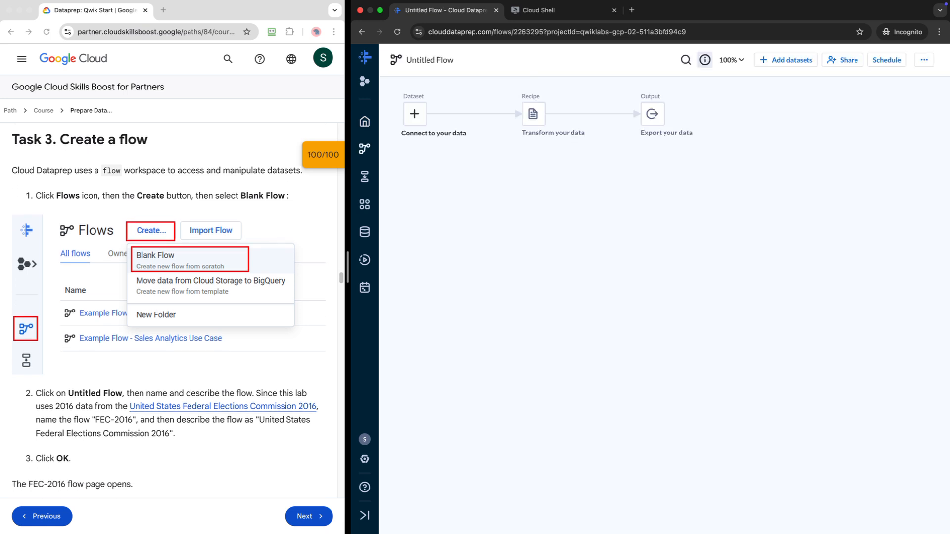
{"action": "scroll", "coordinate": [168, 310], "scroll_direction": "down", "scroll_amount": 5}
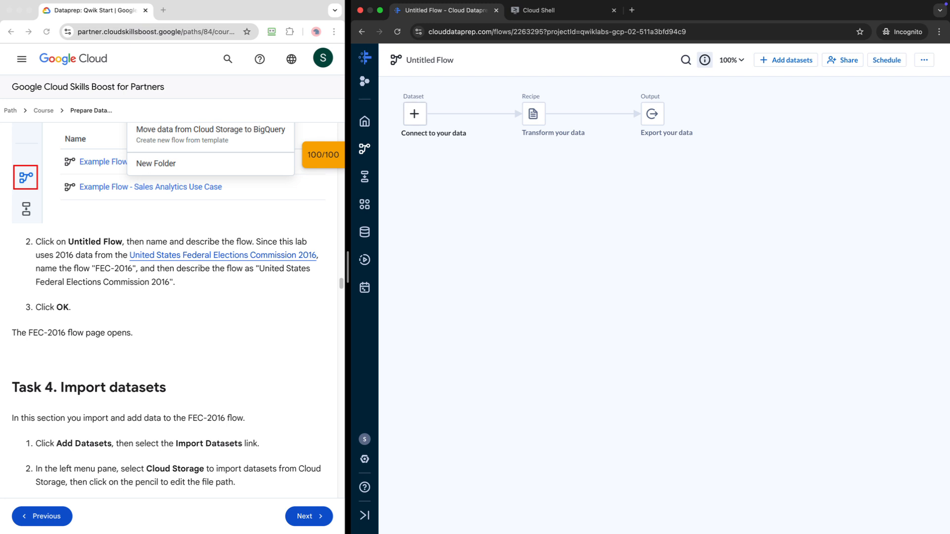
{"action": "left_click", "coordinate": [429, 60]}
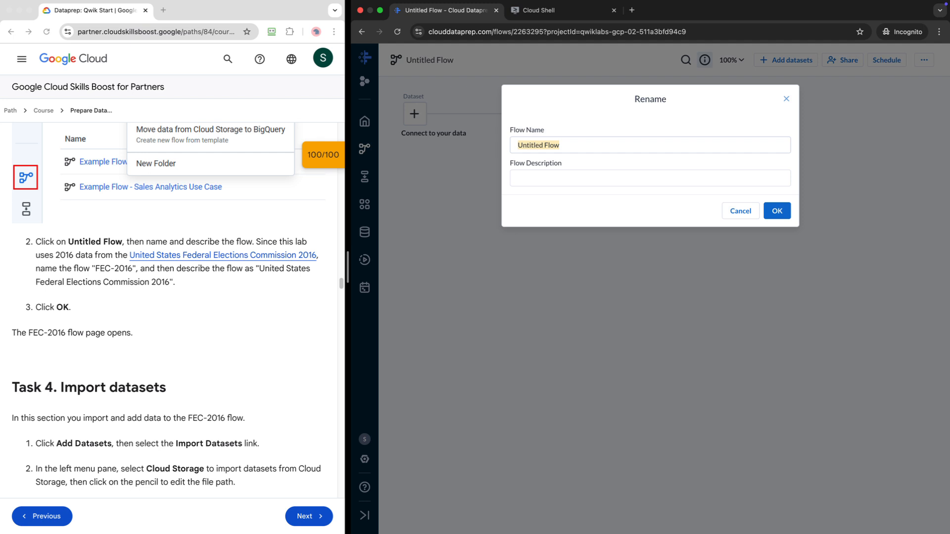
{"action": "type", "text": "FEC-2016"}
{"action": "left_click", "coordinate": [260, 269]}
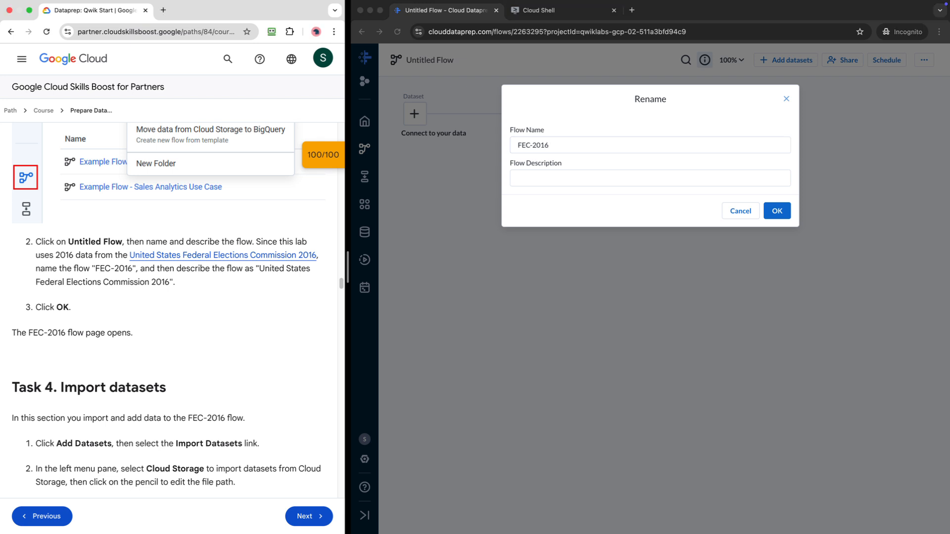
{"action": "left_click_drag", "start_coordinate": [260, 269], "coordinate": [169, 283]}
{"action": "key", "text": "super+c"}
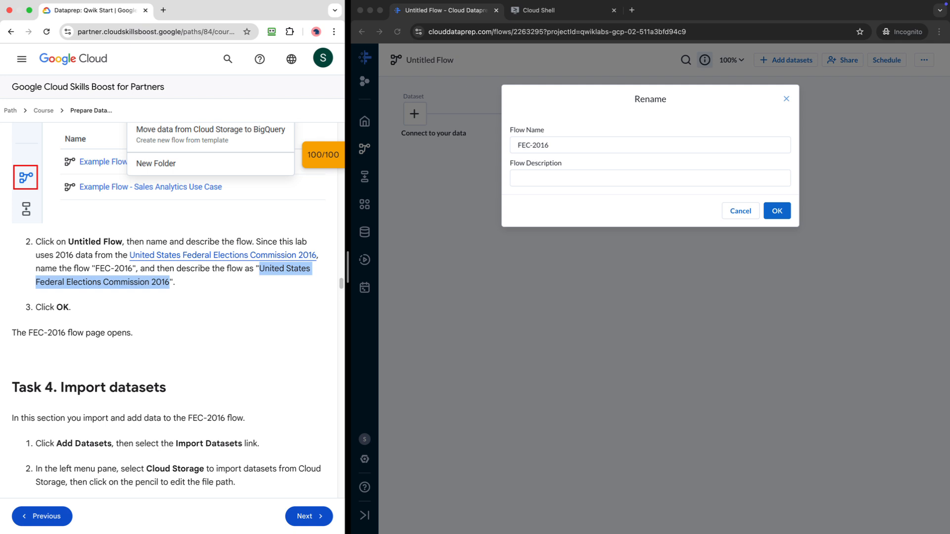
{"action": "left_click", "coordinate": [519, 179]}
{"action": "key", "text": "super+v"}
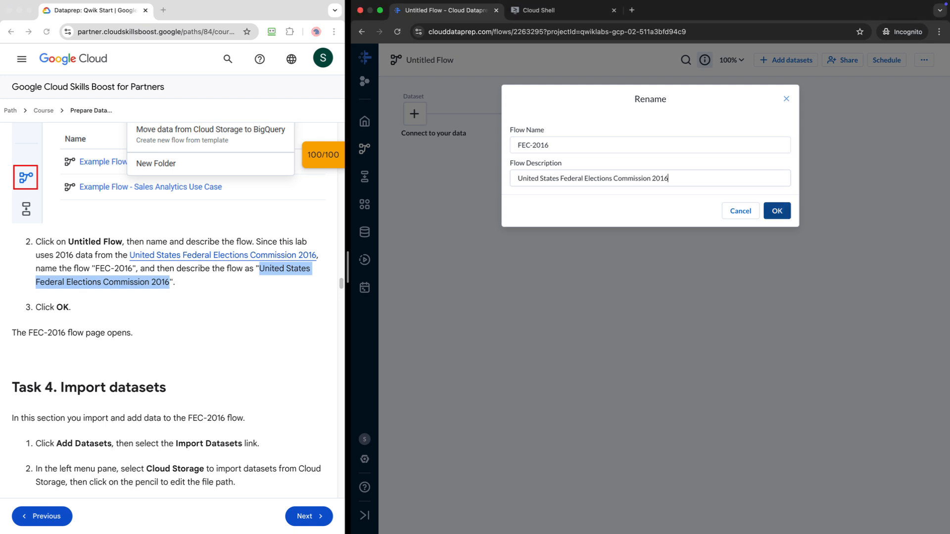
{"action": "left_click", "coordinate": [777, 211]}
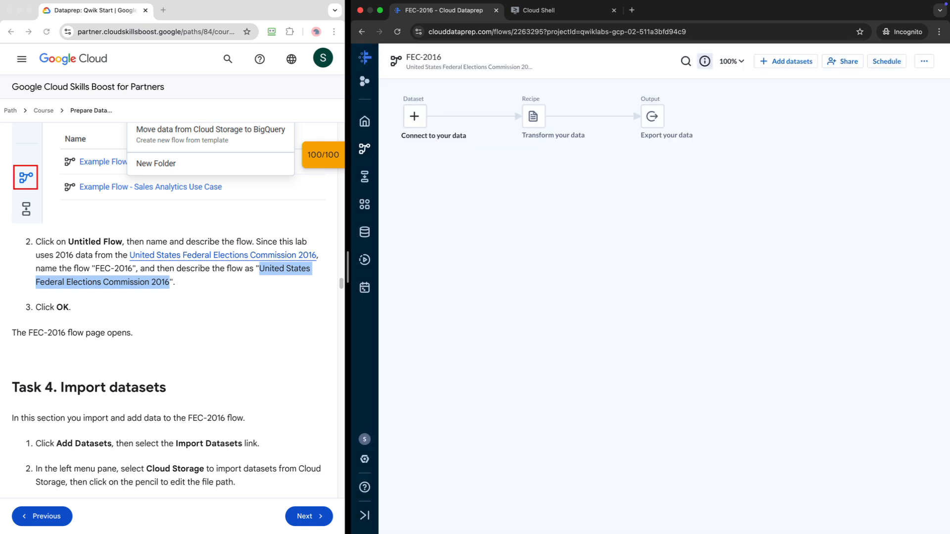
Read the Task 4 import instructions and start importing datasets into the flow with Cloud Storage as the source.
{"action": "scroll", "coordinate": [169, 310], "scroll_direction": "down", "scroll_amount": 3}
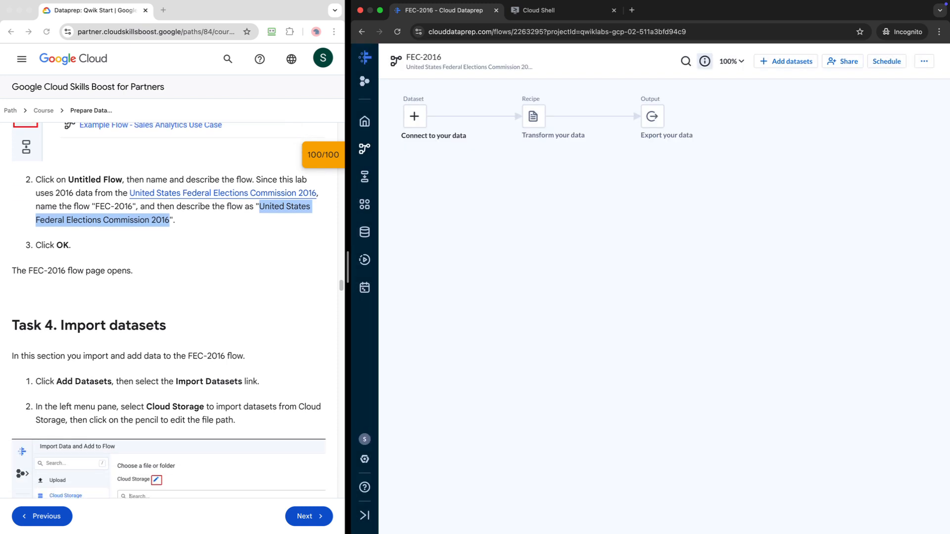
{"action": "scroll", "coordinate": [170, 311], "scroll_direction": "down", "scroll_amount": 5}
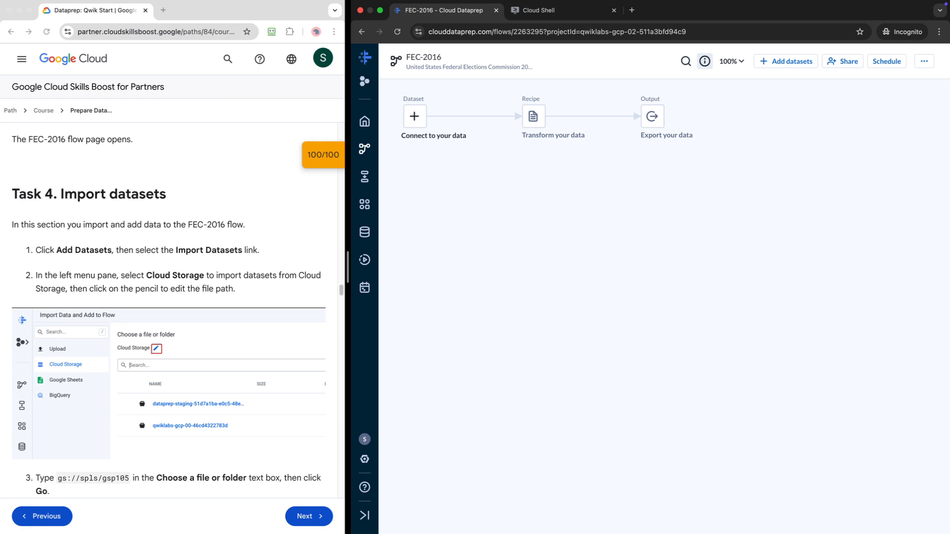
{"action": "scroll", "coordinate": [169, 310], "scroll_direction": "down", "scroll_amount": 1}
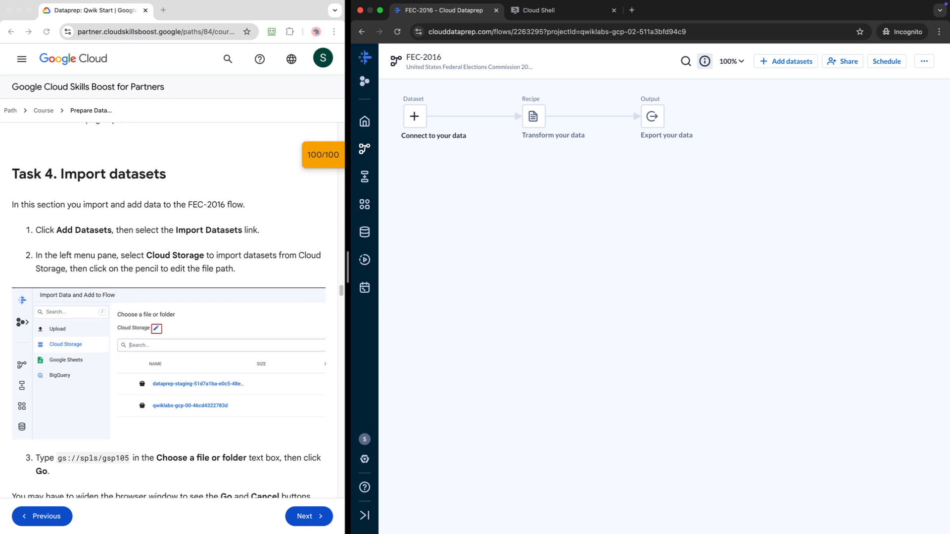
{"action": "left_click", "coordinate": [786, 62]}
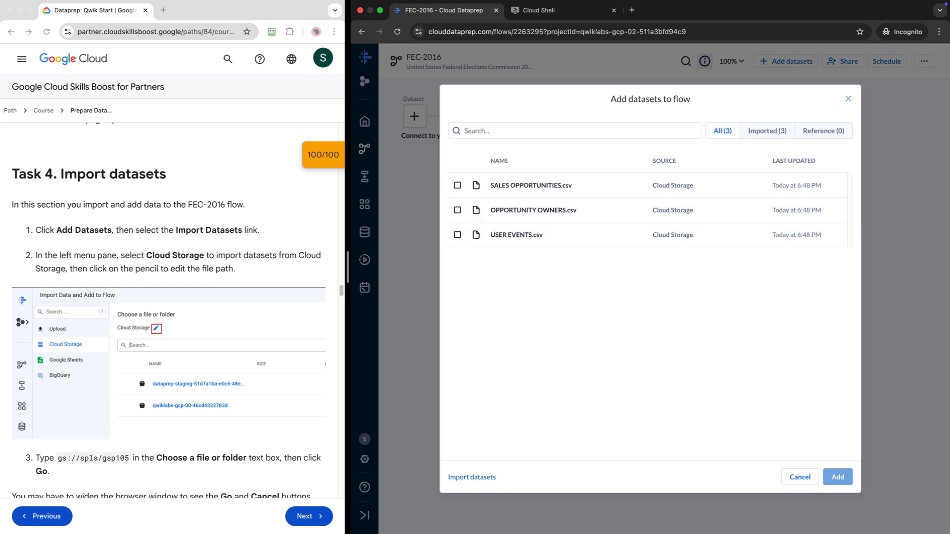
{"action": "left_click", "coordinate": [472, 478]}
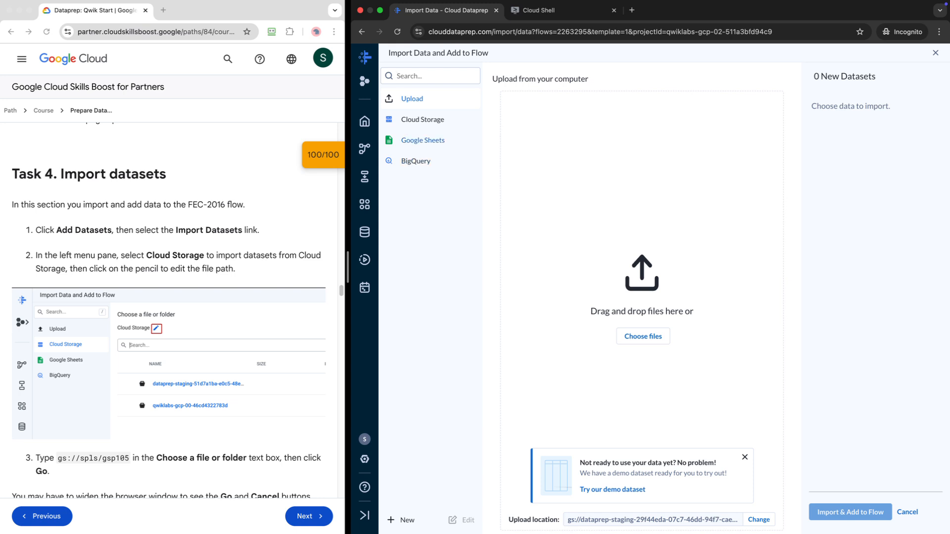
{"action": "left_click", "coordinate": [423, 120]}
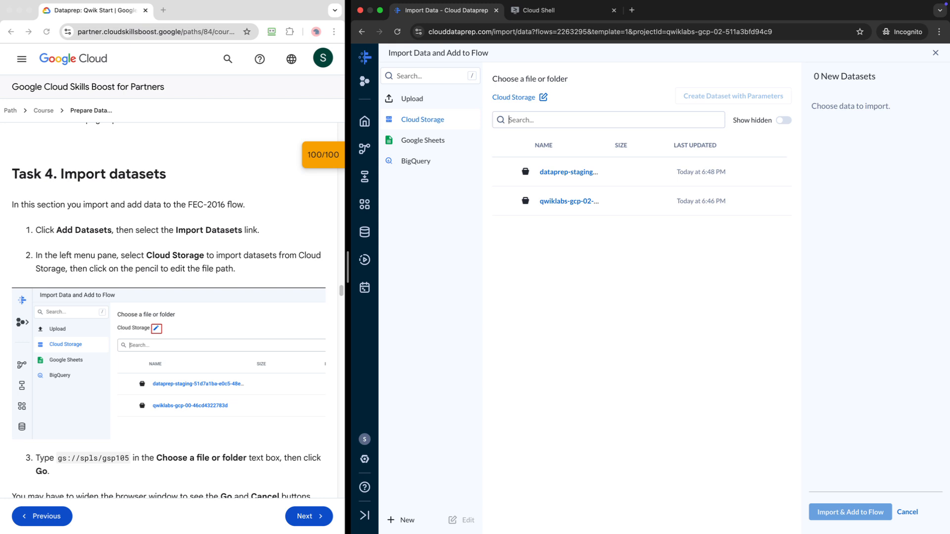
Set the Cloud Storage path to gs://spls/gsp105 and open its us-fec folder.
{"action": "scroll", "coordinate": [168, 296], "scroll_direction": "down", "scroll_amount": 1}
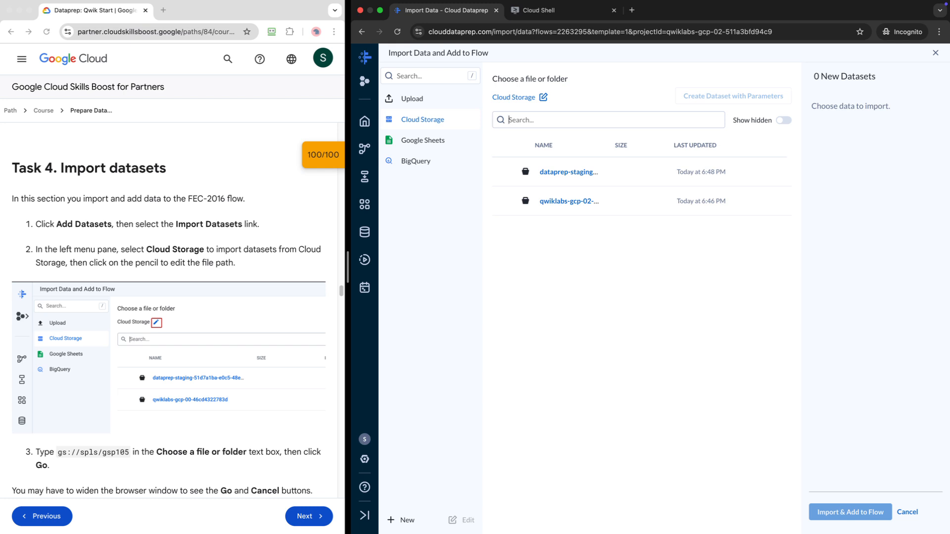
{"action": "left_click", "coordinate": [543, 97]}
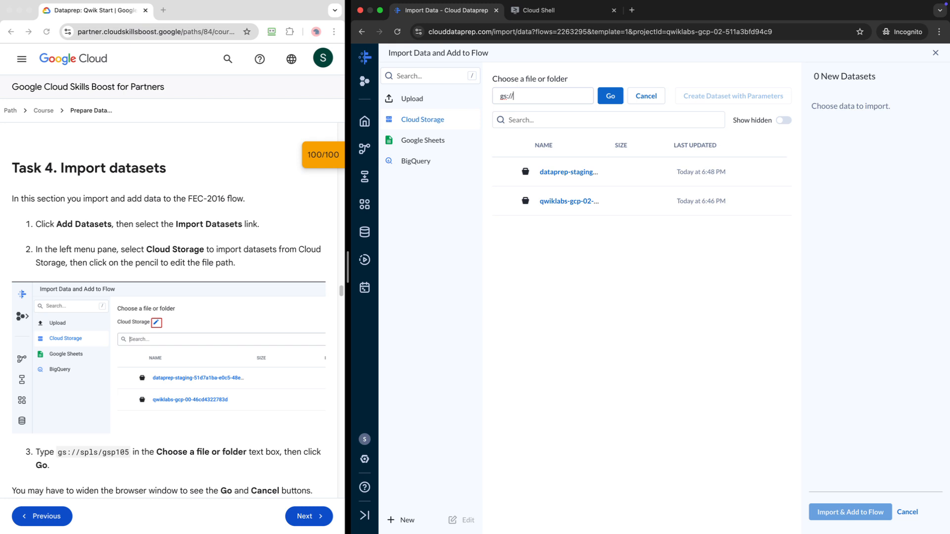
{"action": "type", "text": "spls/gsp105"}
{"action": "scroll", "coordinate": [169, 311], "scroll_direction": "down", "scroll_amount": 4}
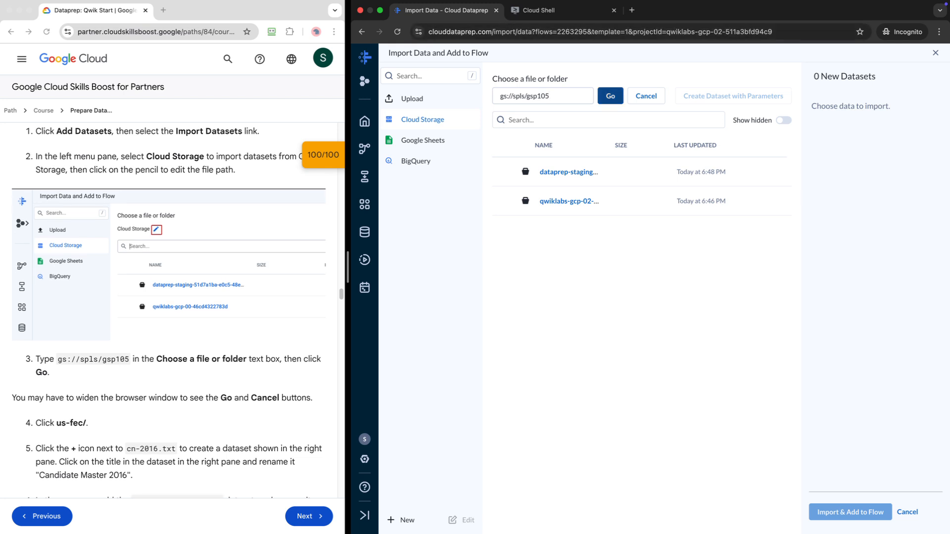
{"action": "key", "text": "Return"}
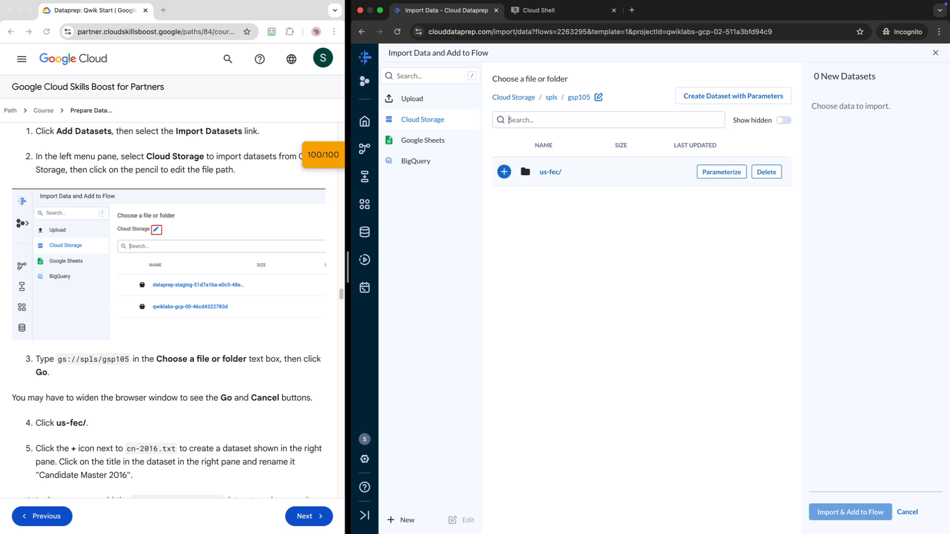
{"action": "scroll", "coordinate": [170, 310], "scroll_direction": "down", "scroll_amount": 5}
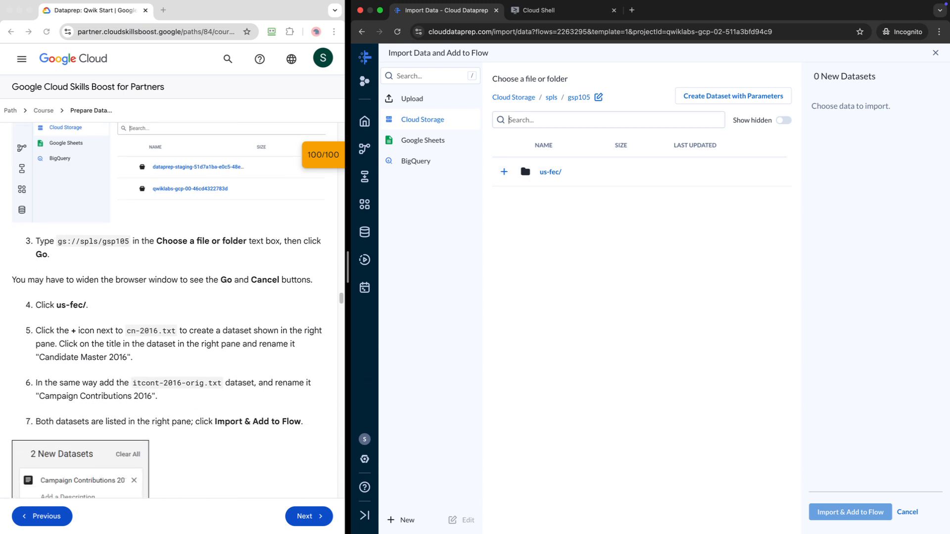
{"action": "left_click", "coordinate": [551, 173]}
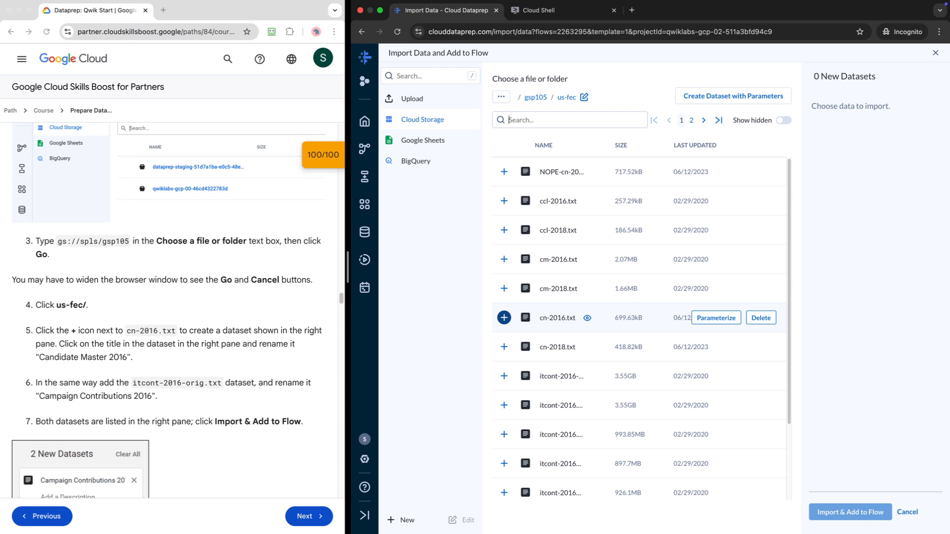
Add cn-2016.txt as a new dataset and rename it "Candidate Master 2016.txt".
{"action": "left_click", "coordinate": [505, 318]}
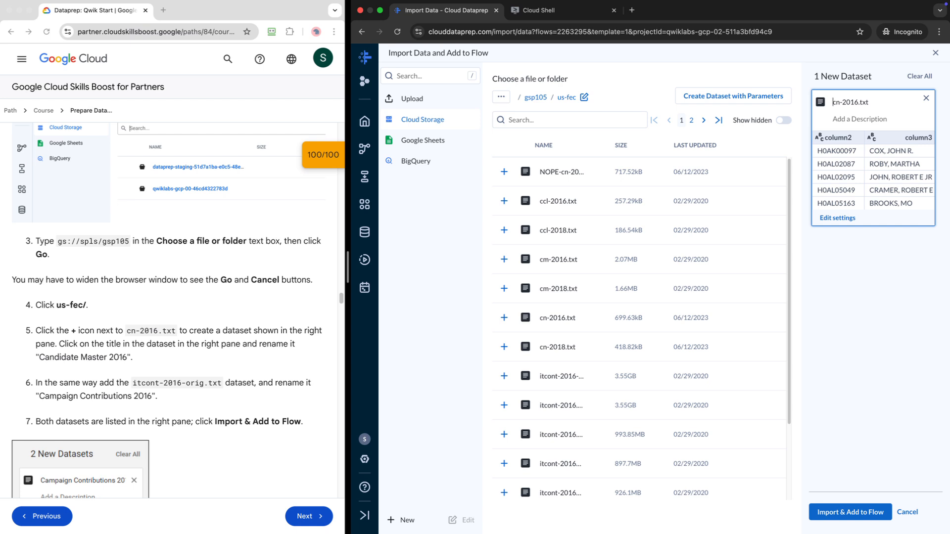
{"action": "type", "text": "Candidate Master"}
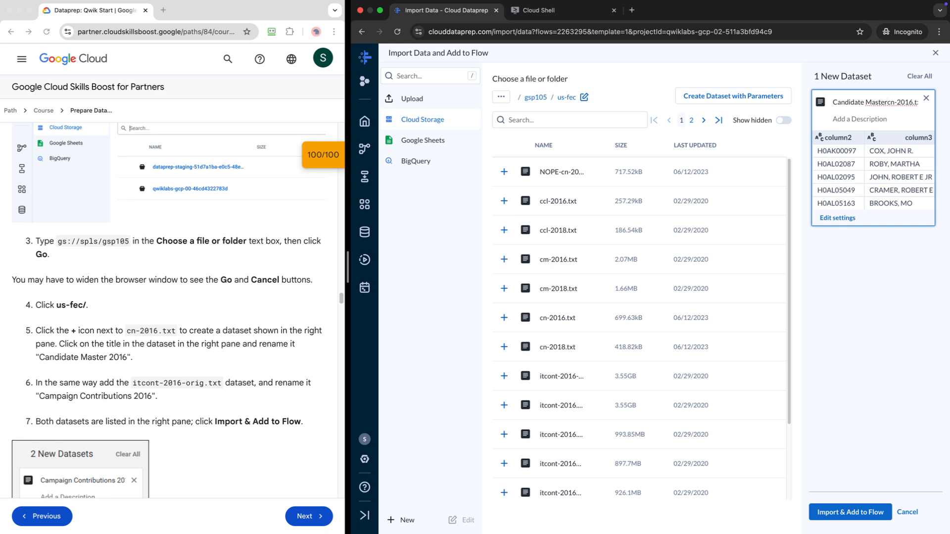
{"action": "type", "text": " 2016"}
{"action": "key", "text": "shift+Right"}
{"action": "key", "text": "shift+Right"}
{"action": "key", "text": "shift+Right"}
{"action": "key", "text": "shift+Right"}
{"action": "key", "text": "shift+Right"}
{"action": "key", "text": "shift+Right"}
{"action": "key", "text": "shift+Right"}
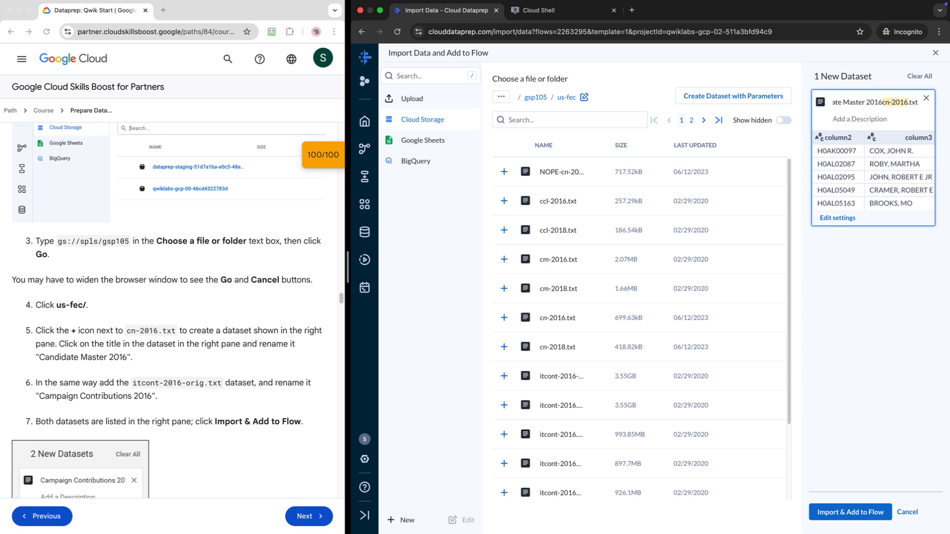
{"action": "key", "text": "BackSpace"}
{"action": "key", "text": "Return"}
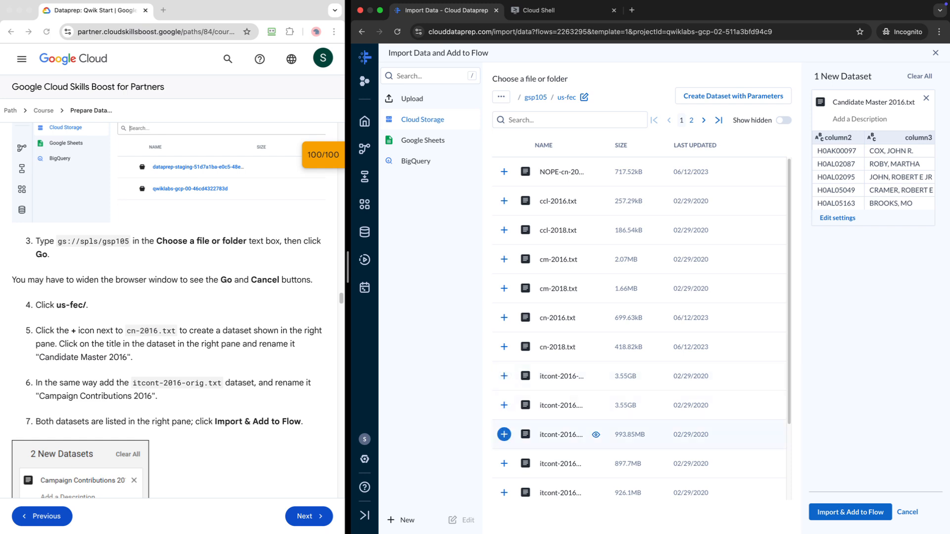
Examine the itcont file names in the us-fec list and find the Task 4 instruction naming the second dataset.
{"action": "scroll", "coordinate": [505, 405], "scroll_direction": "down", "scroll_amount": 3}
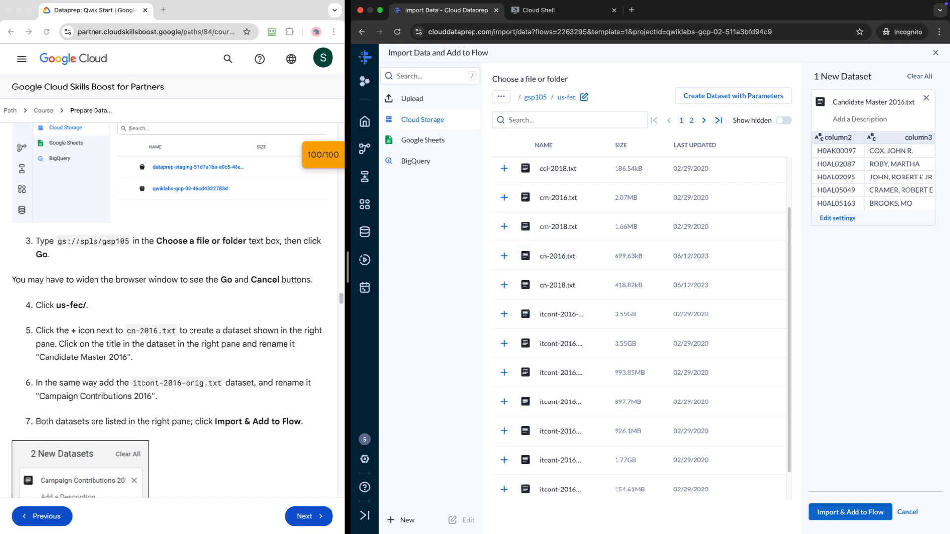
{"action": "left_click_drag", "start_coordinate": [347, 267], "coordinate": [316, 267]}
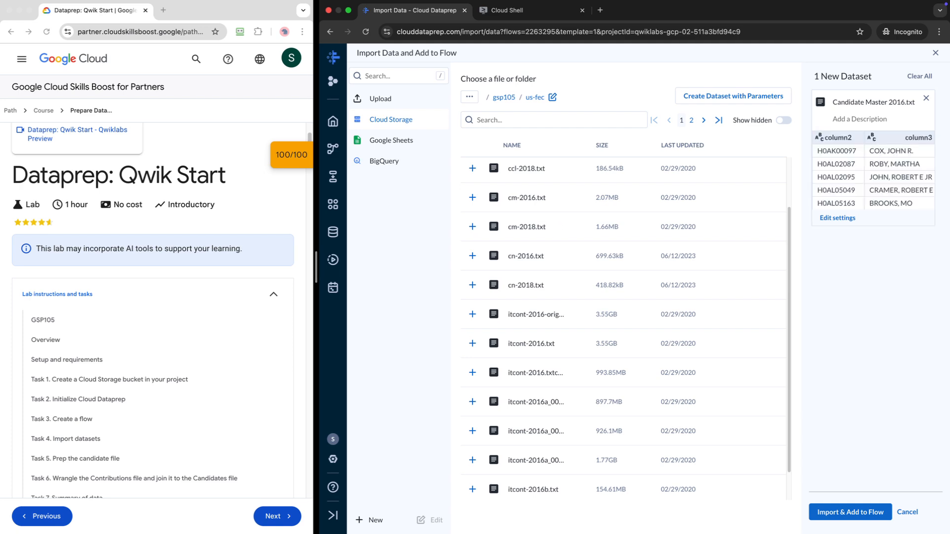
{"action": "scroll", "coordinate": [153, 310], "scroll_direction": "down", "scroll_amount": 20}
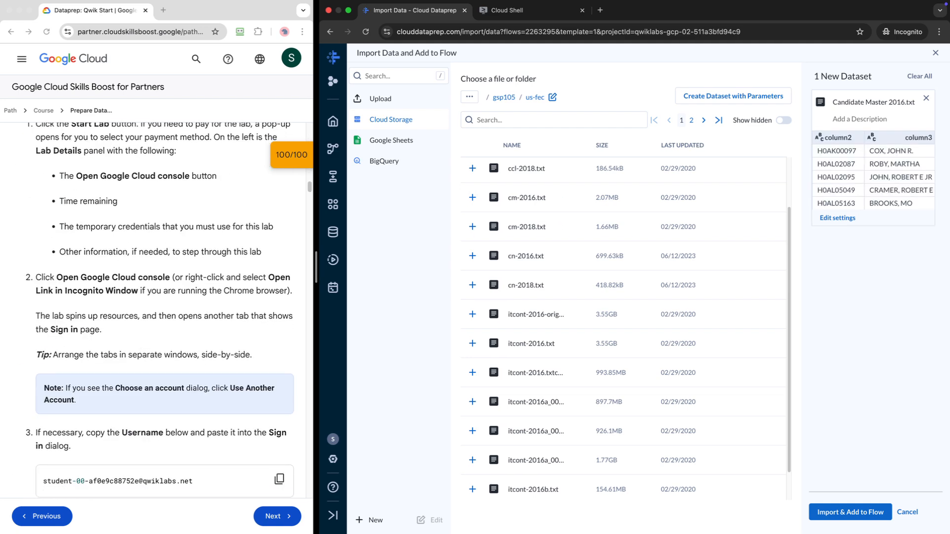
{"action": "scroll", "coordinate": [153, 311], "scroll_direction": "down", "scroll_amount": 10}
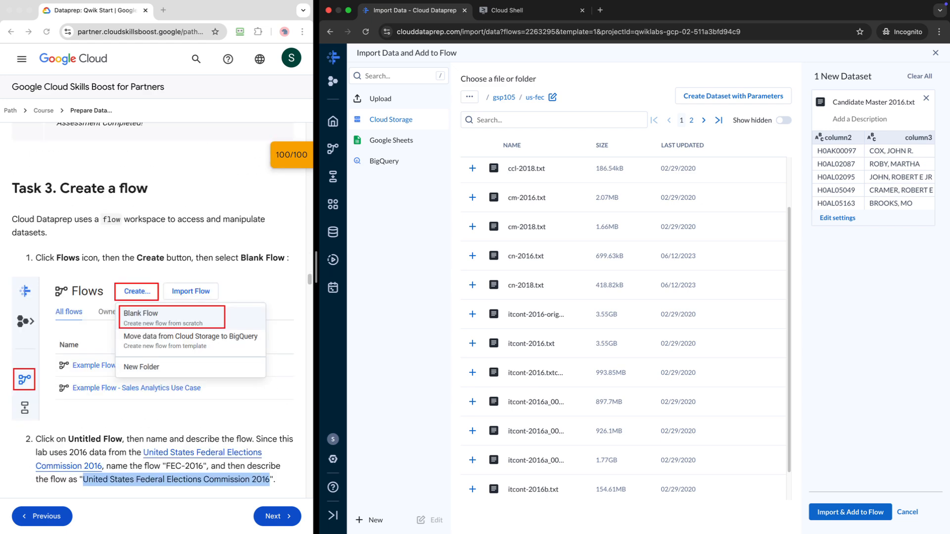
{"action": "scroll", "coordinate": [153, 310], "scroll_direction": "down", "scroll_amount": 20}
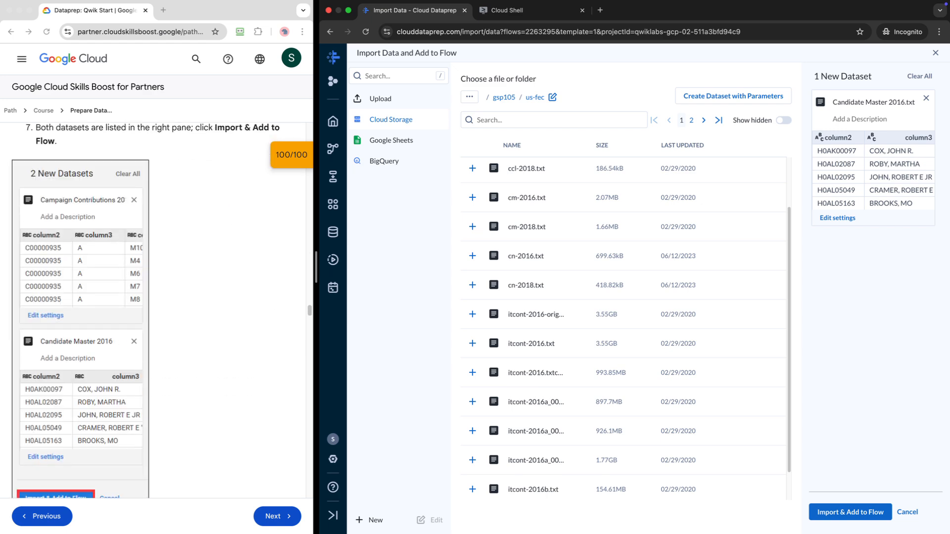
{"action": "scroll", "coordinate": [153, 310], "scroll_direction": "down", "scroll_amount": 6}
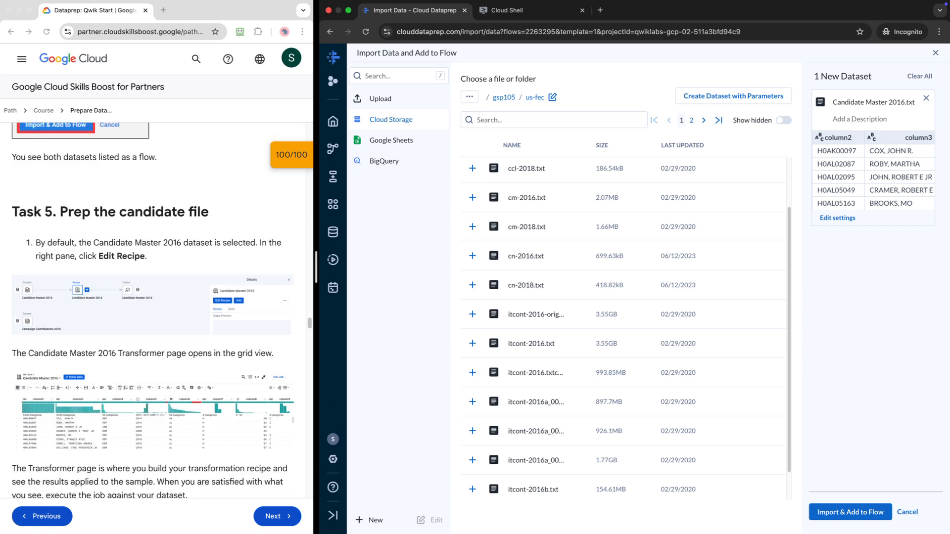
{"action": "left_click_drag", "start_coordinate": [316, 267], "coordinate": [352, 267]}
{"action": "scroll", "coordinate": [170, 311], "scroll_direction": "up", "scroll_amount": 20}
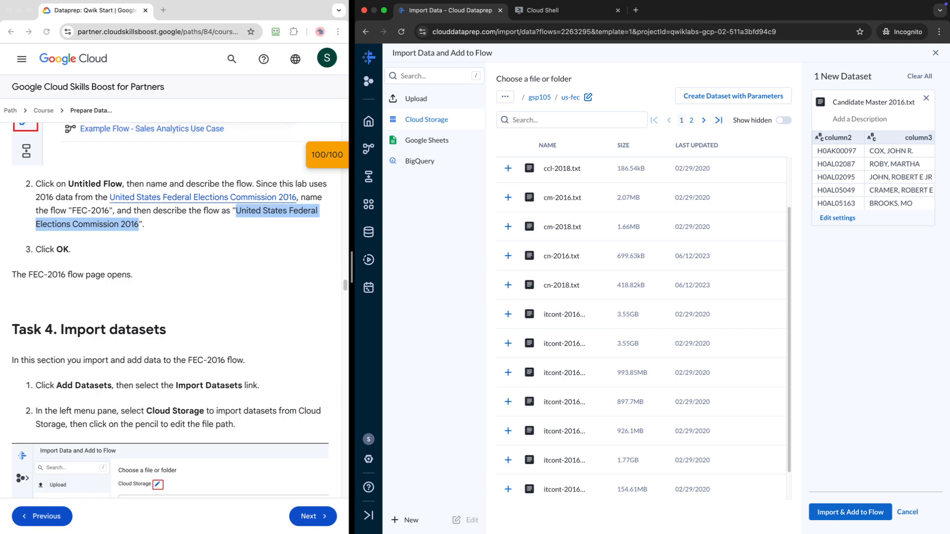
{"action": "scroll", "coordinate": [170, 310], "scroll_direction": "up", "scroll_amount": 5}
{"action": "scroll", "coordinate": [171, 310], "scroll_direction": "down", "scroll_amount": 8}
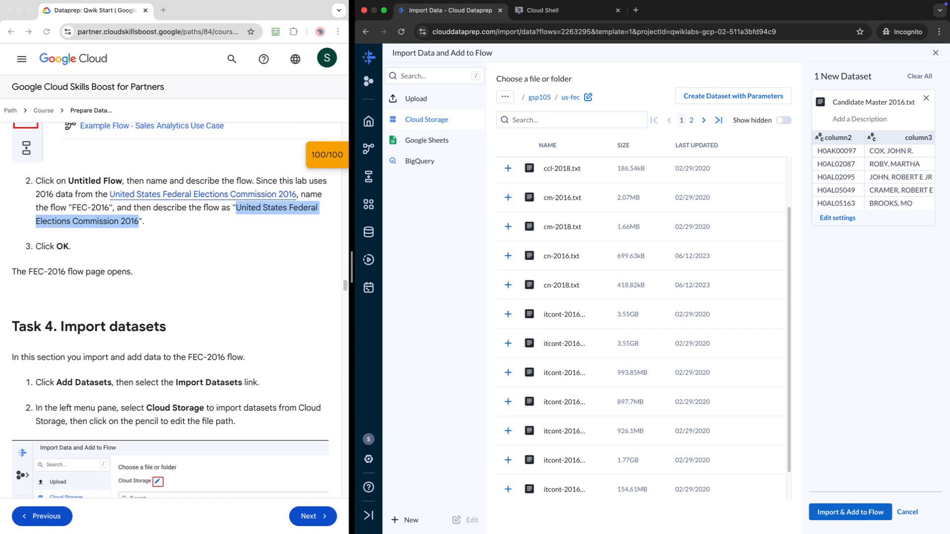
{"action": "scroll", "coordinate": [171, 310], "scroll_direction": "down", "scroll_amount": 7}
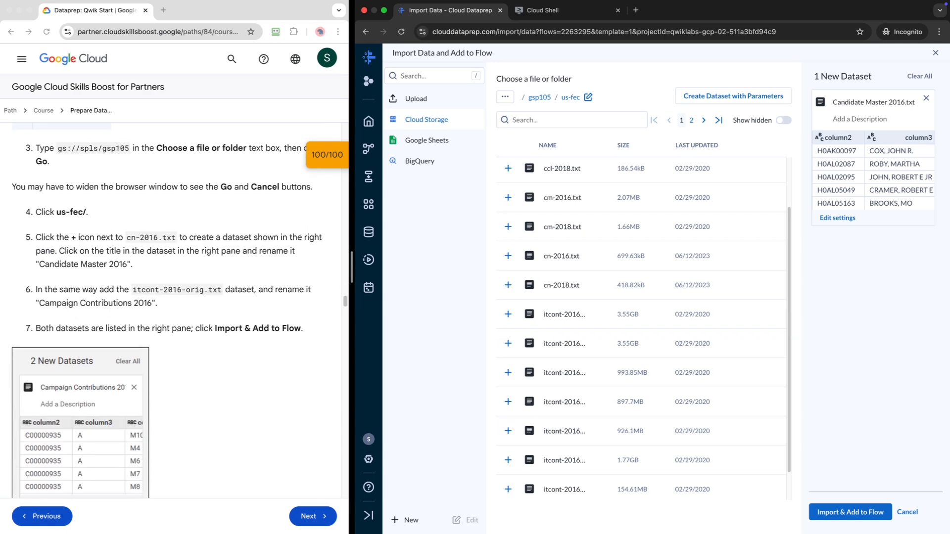
Copy the file name itcont-2016-orig.txt from the lab instructions and search the us-fec folder for it.
{"action": "double_click", "coordinate": [146, 290]}
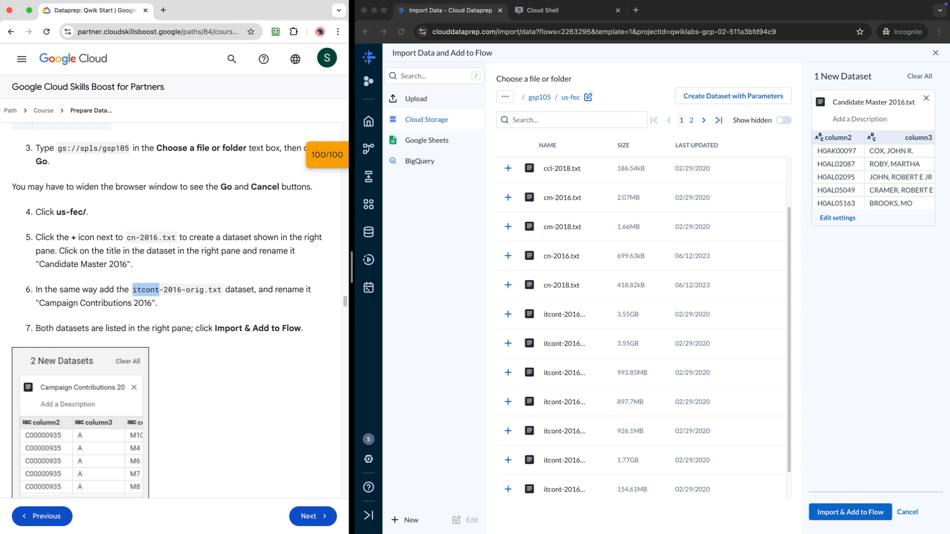
{"action": "left_click_drag", "start_coordinate": [222, 290], "coordinate": [133, 290]}
{"action": "key", "text": "super+c"}
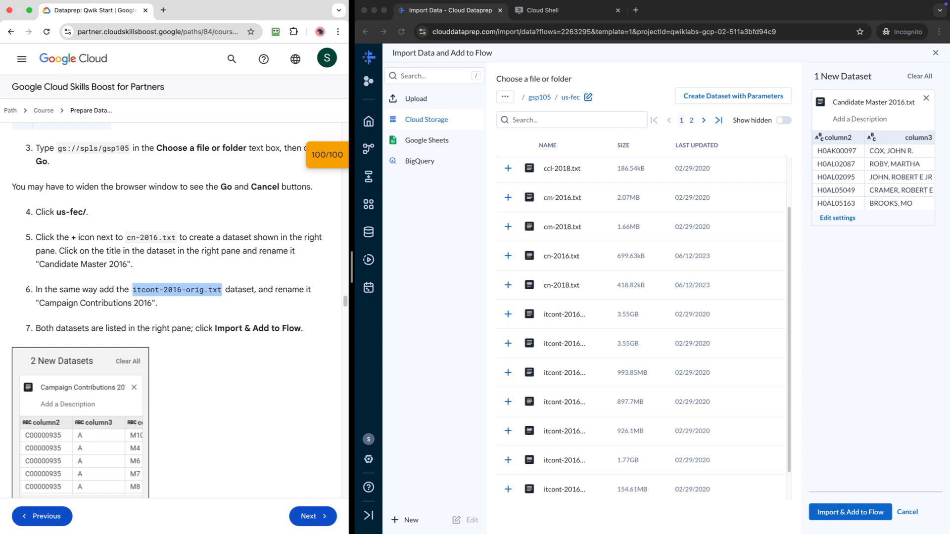
{"action": "left_click", "coordinate": [572, 121]}
{"action": "key", "text": "super+v"}
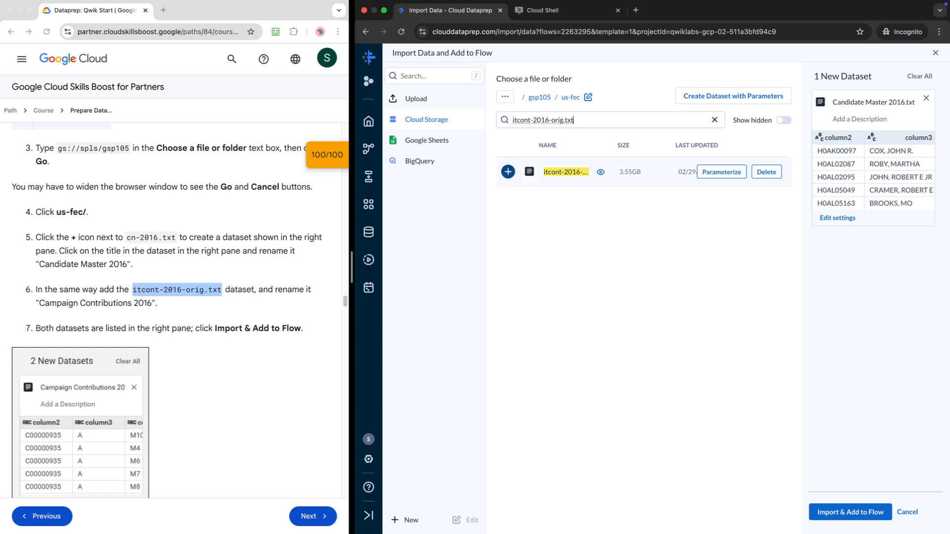
Add itcont-2016-orig.txt as a new dataset and rename it "Campaign Contributions 2016".
{"action": "left_click", "coordinate": [508, 172]}
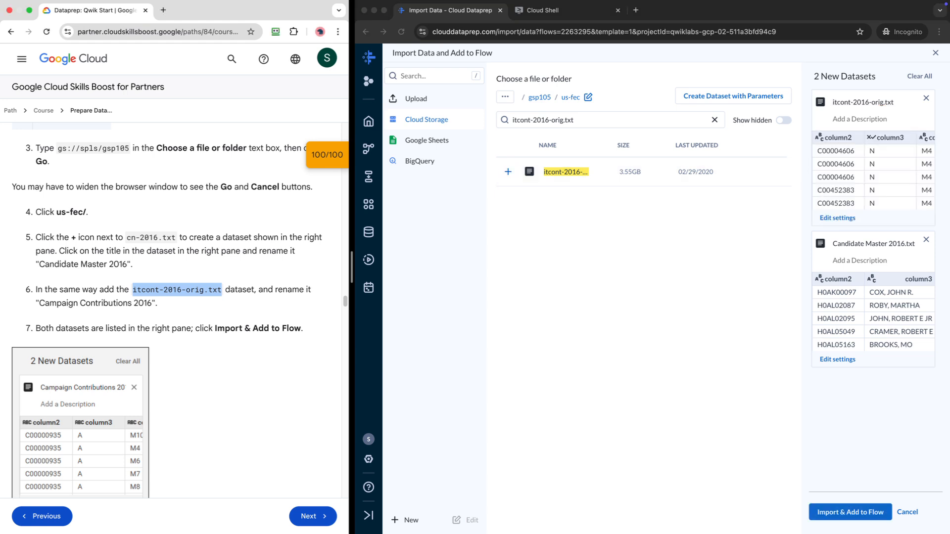
{"action": "left_click_drag", "start_coordinate": [39, 303], "coordinate": [151, 302]}
{"action": "key", "text": "super+c"}
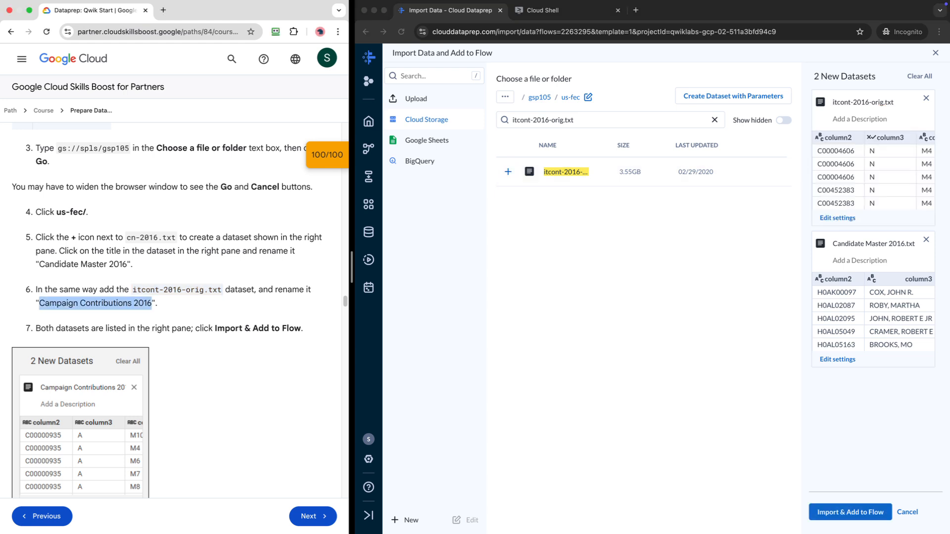
{"action": "left_click", "coordinate": [834, 102]}
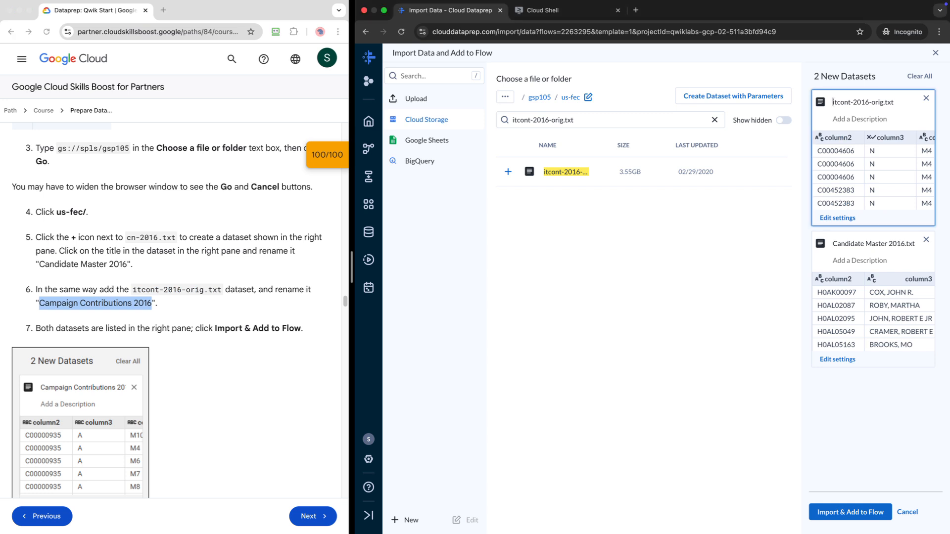
{"action": "left_click_drag", "start_coordinate": [884, 102], "coordinate": [833, 102]}
{"action": "key", "text": "super+v"}
{"action": "scroll", "coordinate": [173, 307], "scroll_direction": "down", "scroll_amount": 5}
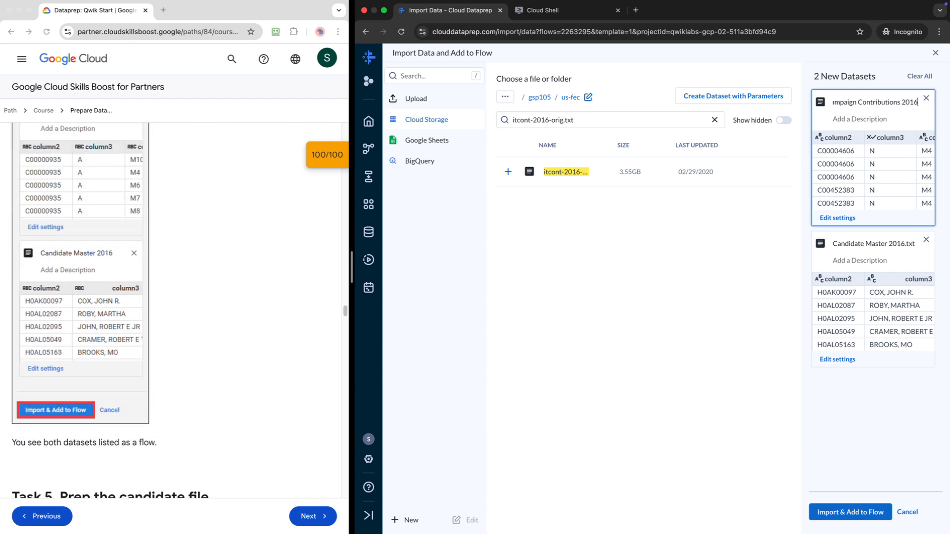
{"action": "type", "text": ".txt"}
{"action": "key", "text": "BackSpace"}
Shorten the candidate dataset's name to "Candidate Master 2016" and import both datasets into the flow.
{"action": "left_click", "coordinate": [908, 244]}
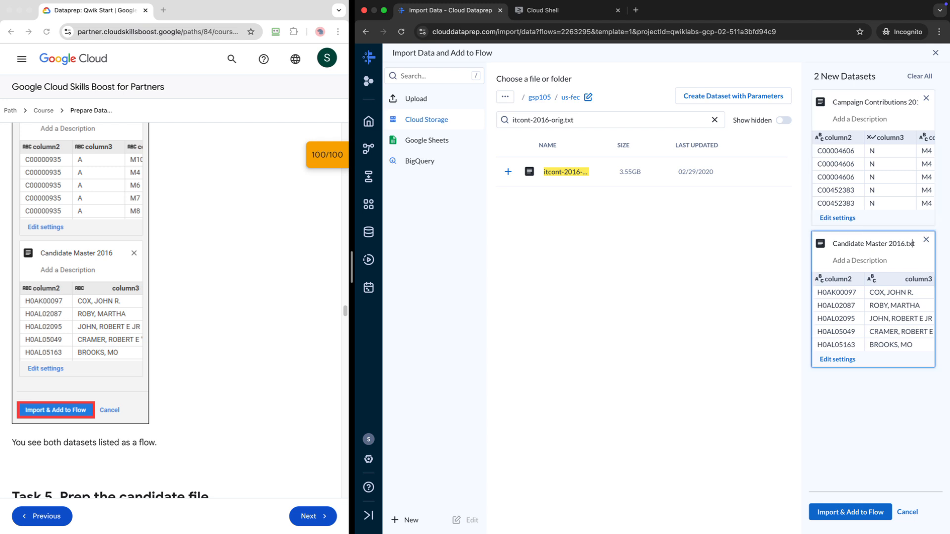
{"action": "key", "text": "BackSpace"}
{"action": "key", "text": "BackSpace"}
{"action": "left_click", "coordinate": [850, 512]}
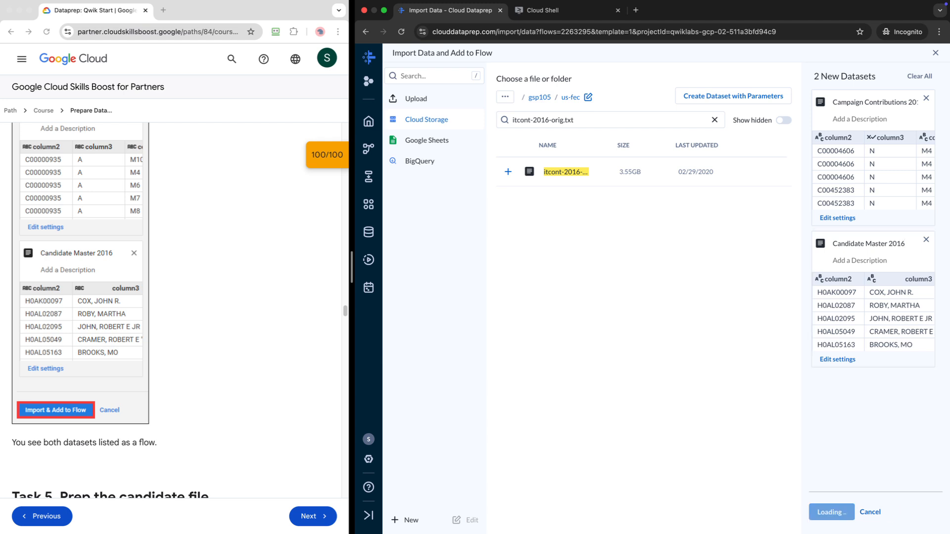
Check the end of the Task 4 instructions against the flow and read the first Task 5 step about the candidate file.
{"action": "scroll", "coordinate": [174, 307], "scroll_direction": "down", "scroll_amount": 4}
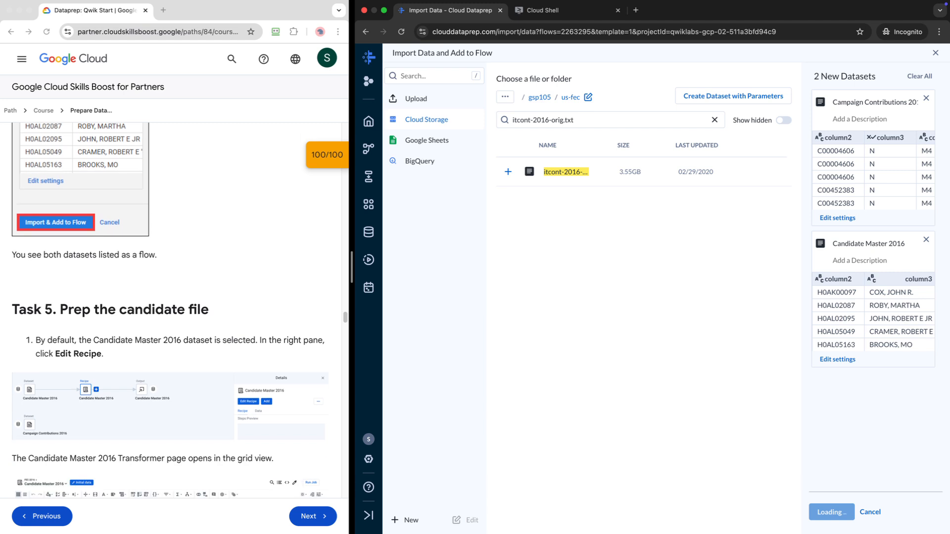
{"action": "scroll", "coordinate": [173, 306], "scroll_direction": "up", "scroll_amount": 8}
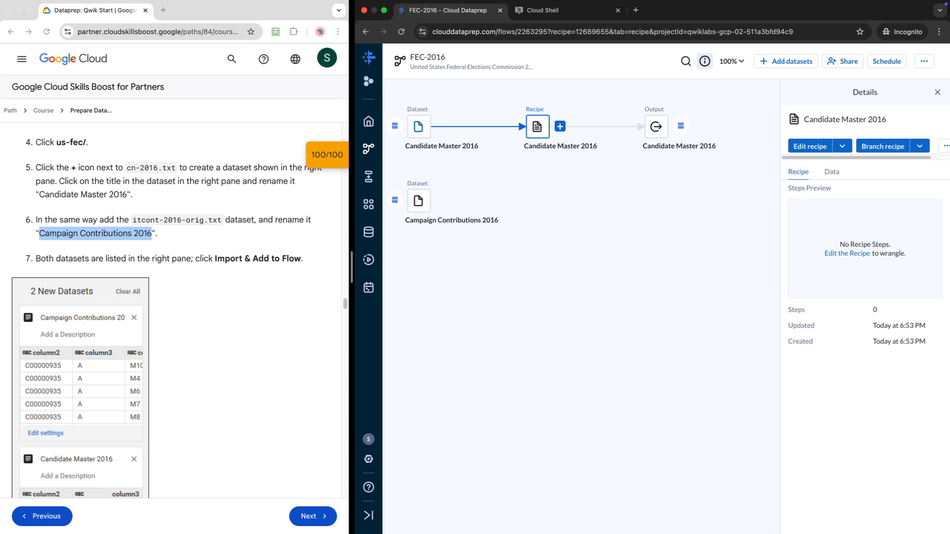
{"action": "scroll", "coordinate": [173, 307], "scroll_direction": "down", "scroll_amount": 4}
{"action": "scroll", "coordinate": [173, 307], "scroll_direction": "down", "scroll_amount": 1}
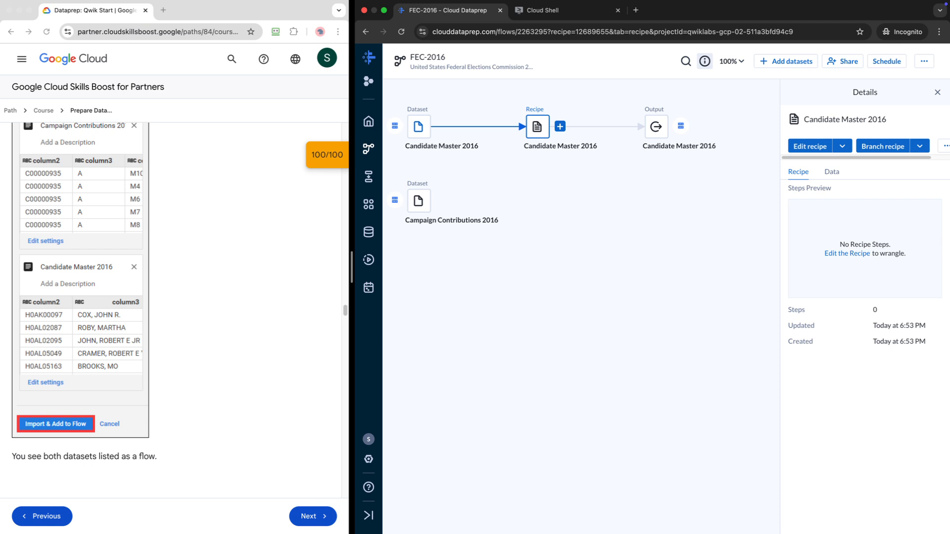
{"action": "scroll", "coordinate": [173, 307], "scroll_direction": "down", "scroll_amount": 6}
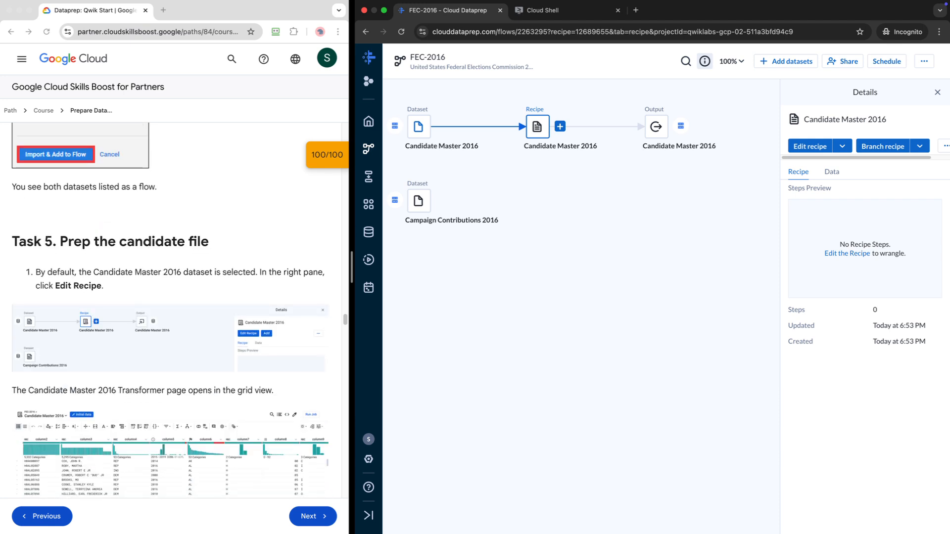
{"action": "scroll", "coordinate": [174, 307], "scroll_direction": "down", "scroll_amount": 1}
{"action": "scroll", "coordinate": [173, 307], "scroll_direction": "down", "scroll_amount": 1}
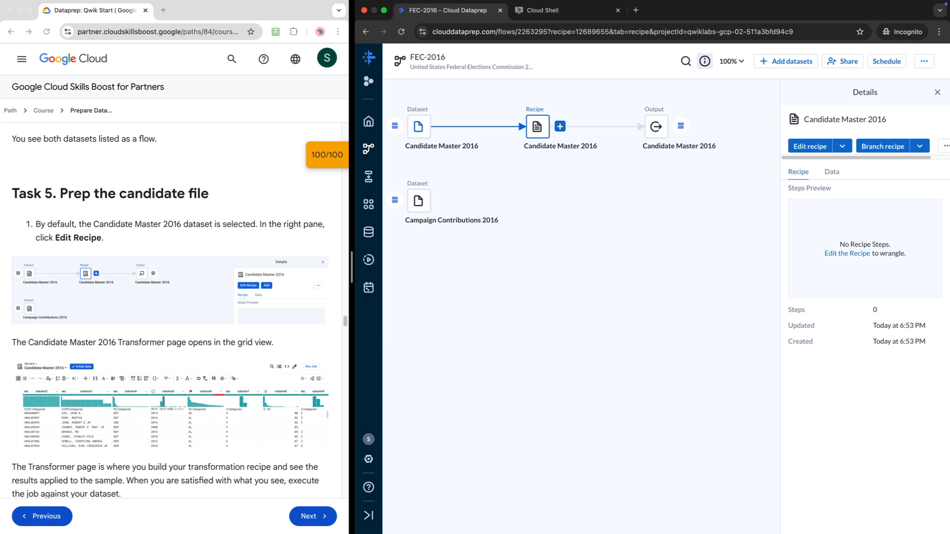
Inspect the Candidate Master 2016 dataset's details and its additional actions in the flow.
{"action": "left_click", "coordinate": [418, 126]}
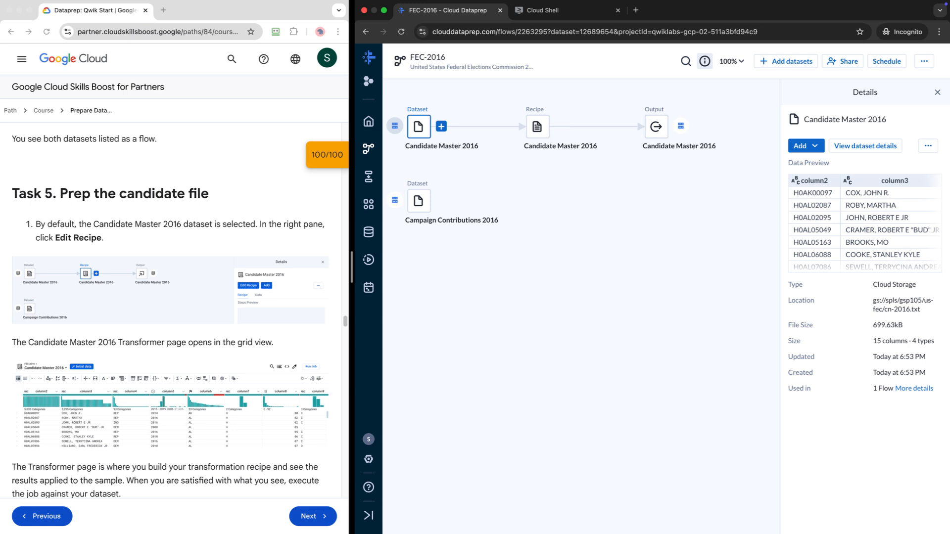
{"action": "left_click", "coordinate": [929, 145]}
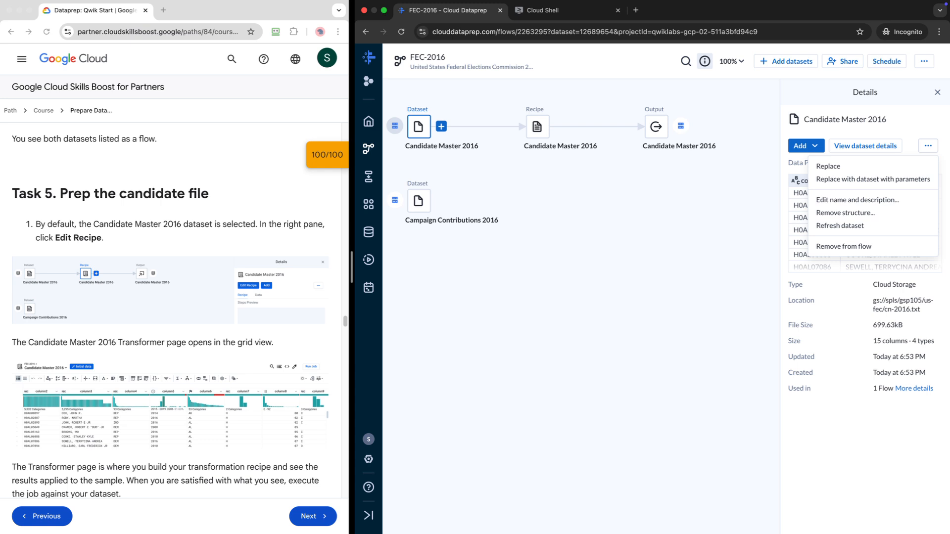
{"action": "left_click", "coordinate": [663, 267]}
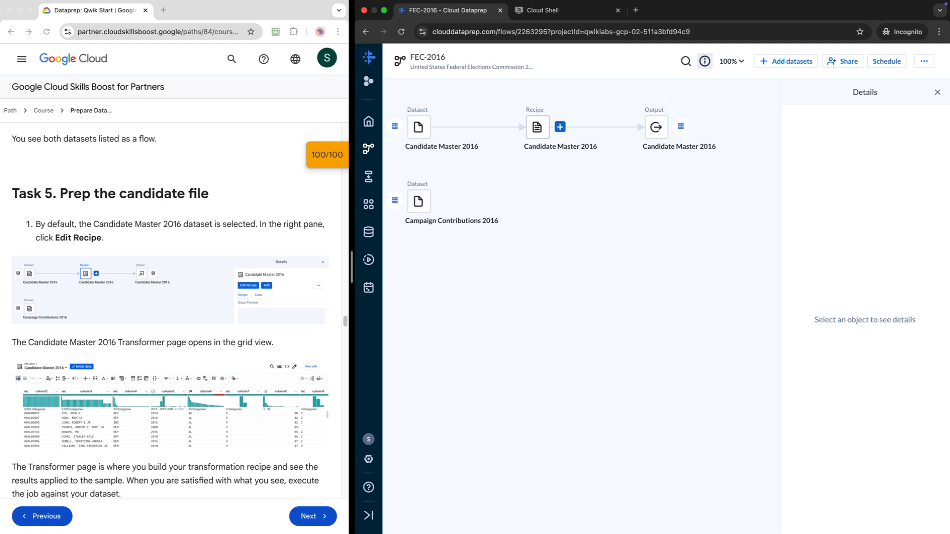
Open the Candidate Master 2016 recipe for editing and find the Task 5 instruction on column data types.
{"action": "left_click", "coordinate": [537, 127]}
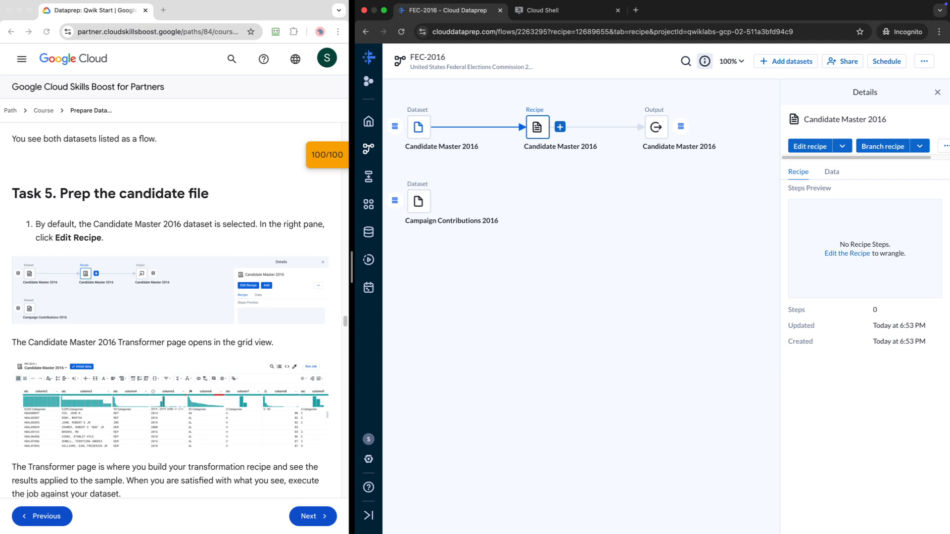
{"action": "left_click", "coordinate": [810, 146]}
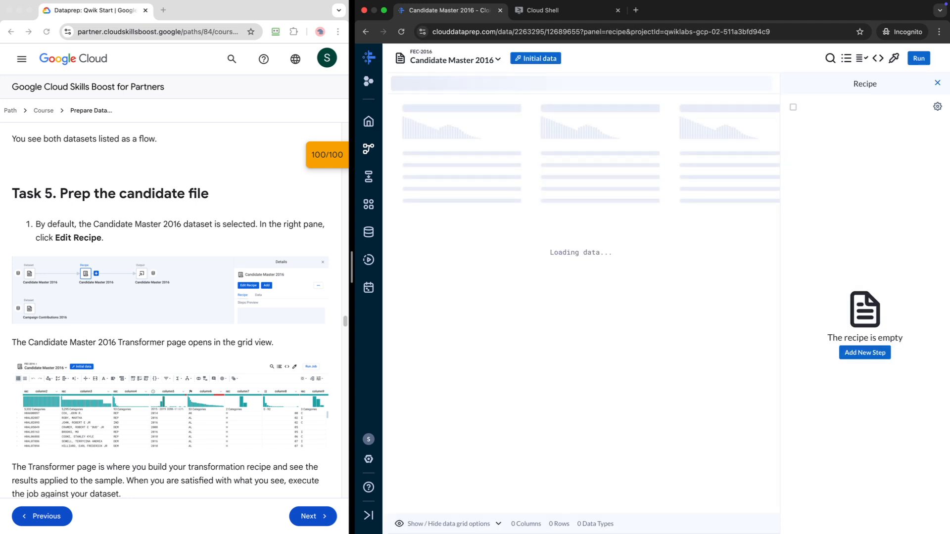
{"action": "scroll", "coordinate": [171, 307], "scroll_direction": "down", "scroll_amount": 2}
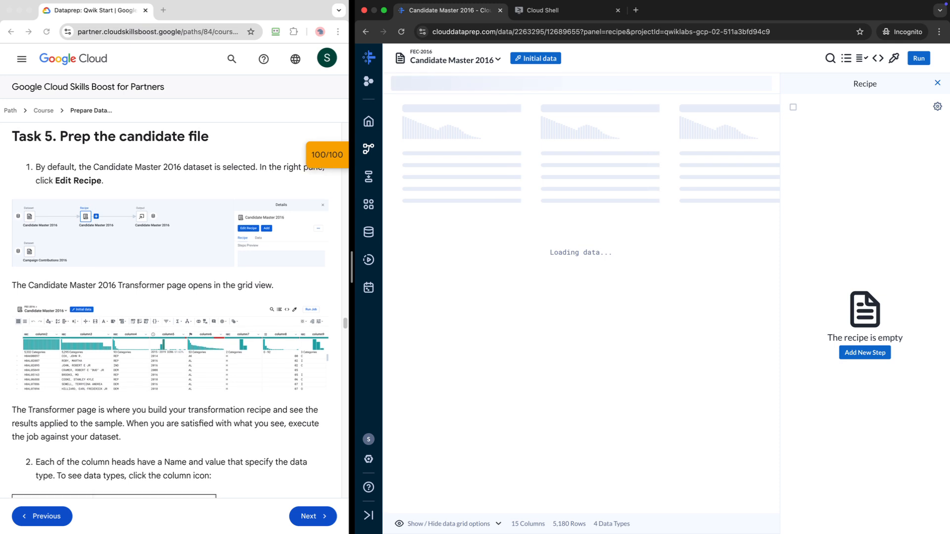
{"action": "scroll", "coordinate": [170, 307], "scroll_direction": "down", "scroll_amount": 1}
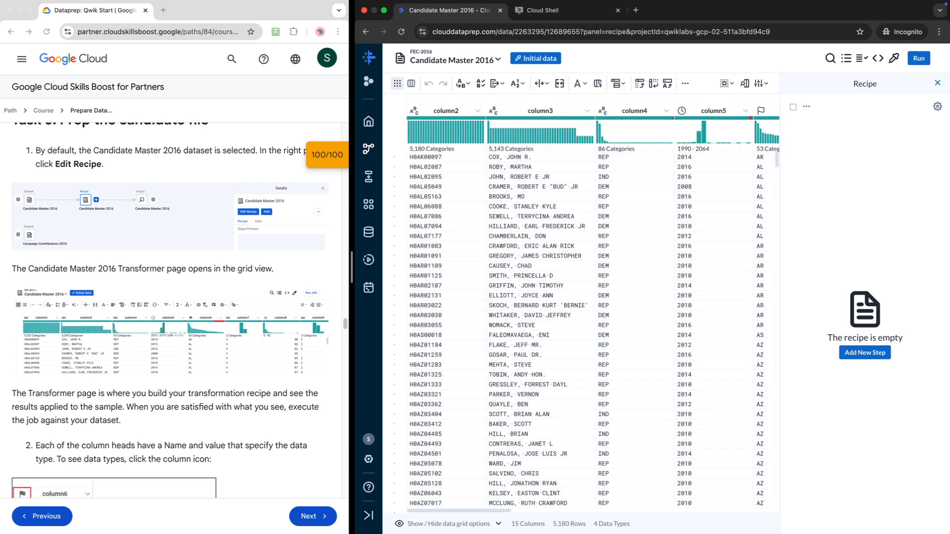
{"action": "scroll", "coordinate": [170, 307], "scroll_direction": "down", "scroll_amount": 5}
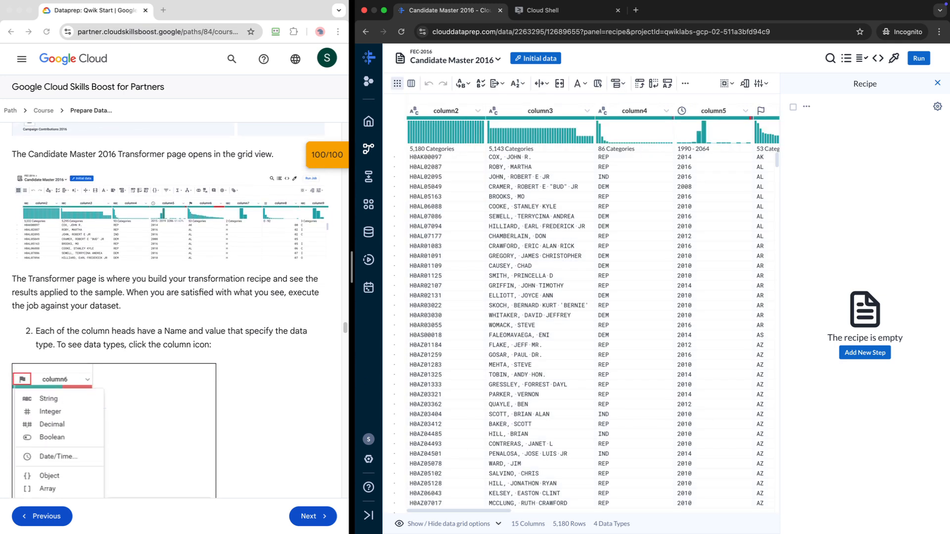
{"action": "scroll", "coordinate": [170, 306], "scroll_direction": "down", "scroll_amount": 3}
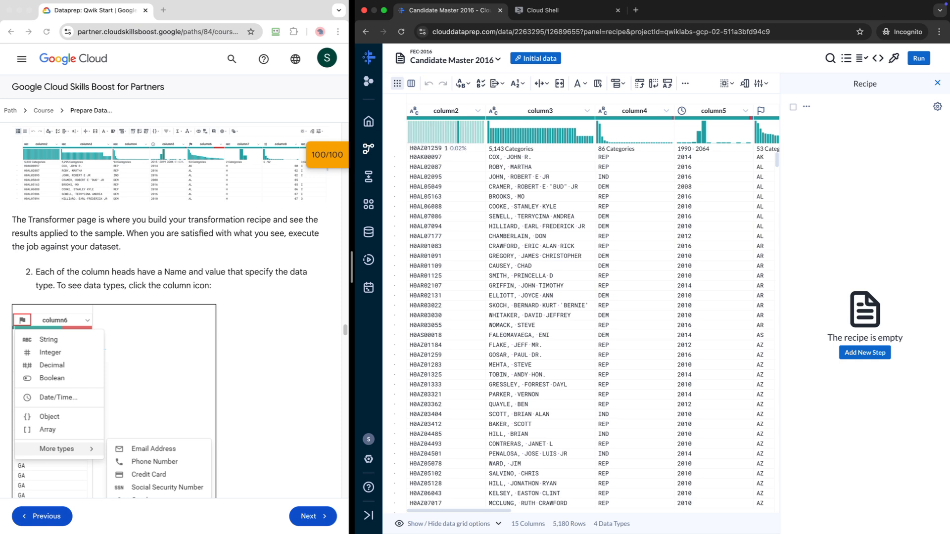
Examine the data type options of column2 through column6 and look across the remaining columns in the grid.
{"action": "left_click", "coordinate": [414, 111]}
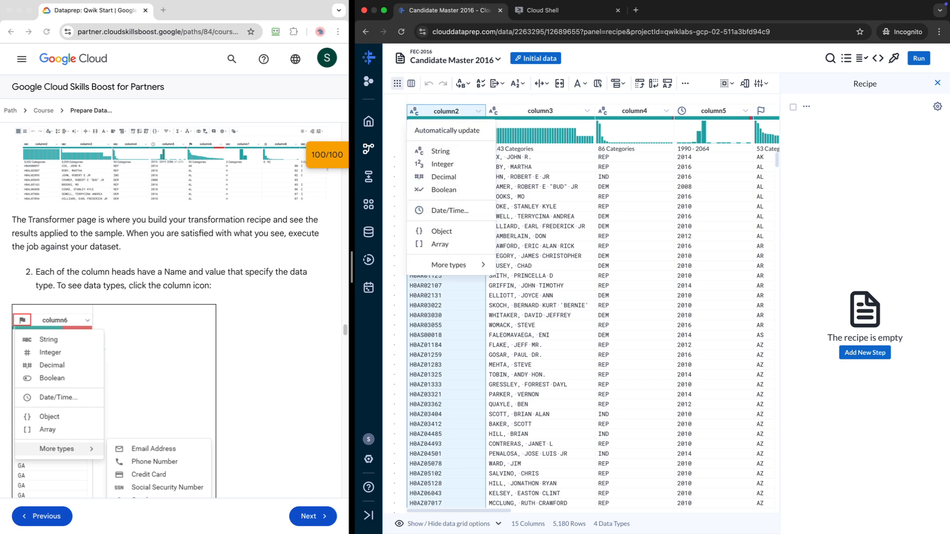
{"action": "left_click", "coordinate": [198, 297]}
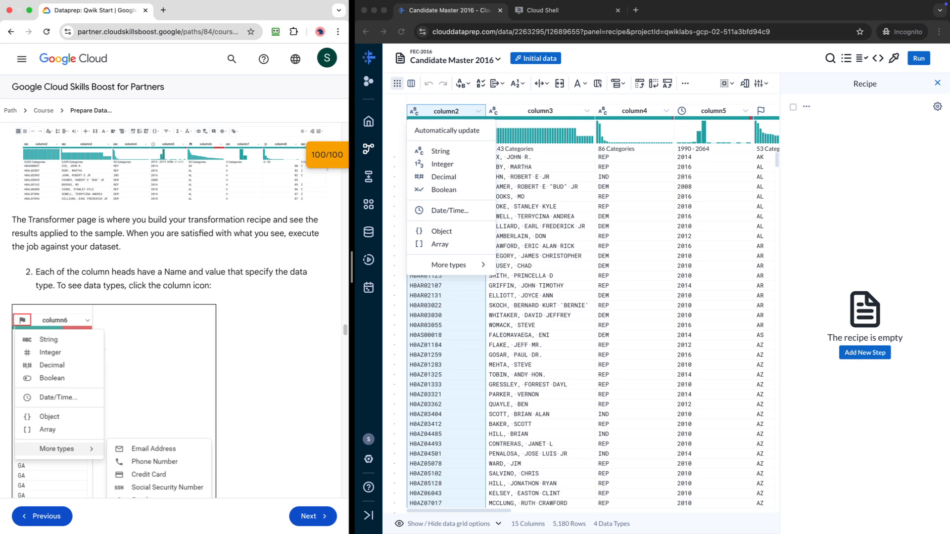
{"action": "left_click", "coordinate": [682, 111]}
{"action": "left_click", "coordinate": [682, 111]}
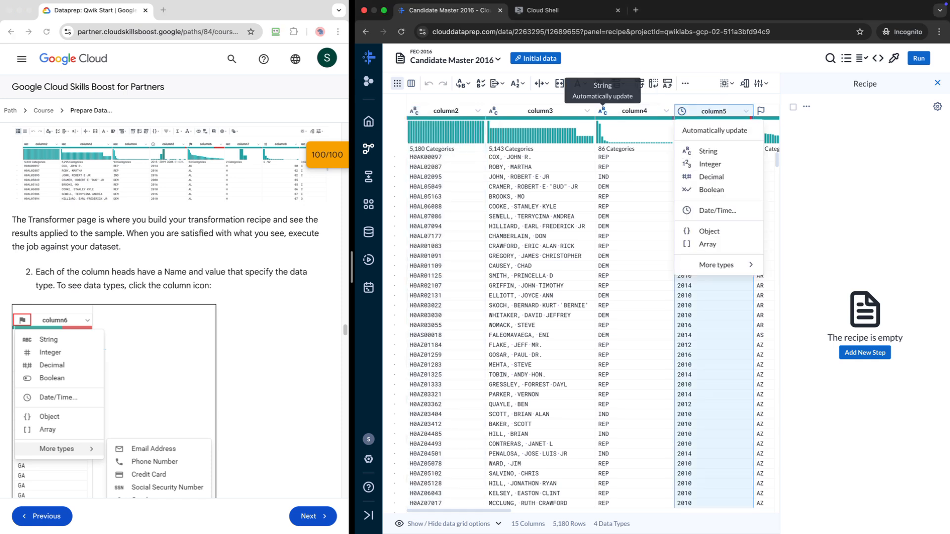
{"action": "left_click", "coordinate": [602, 111]}
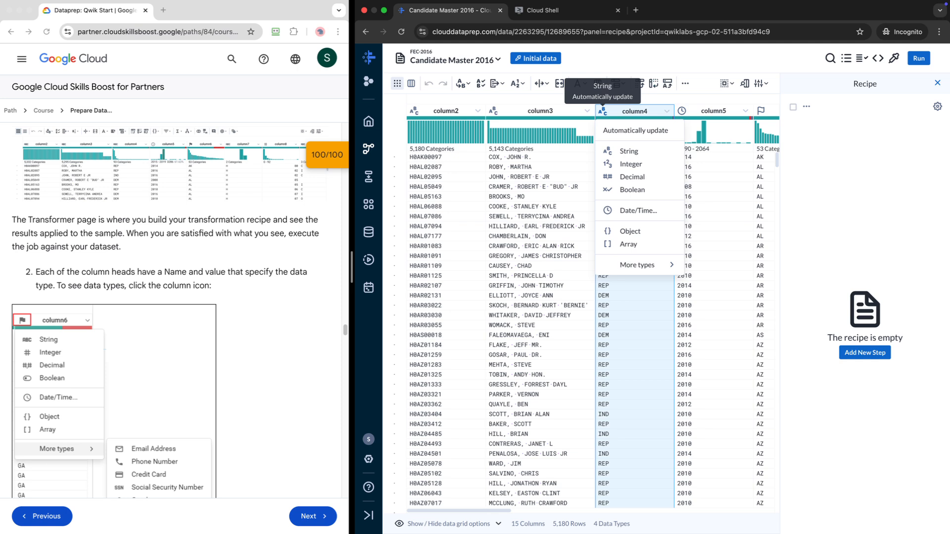
{"action": "left_click", "coordinate": [494, 111]}
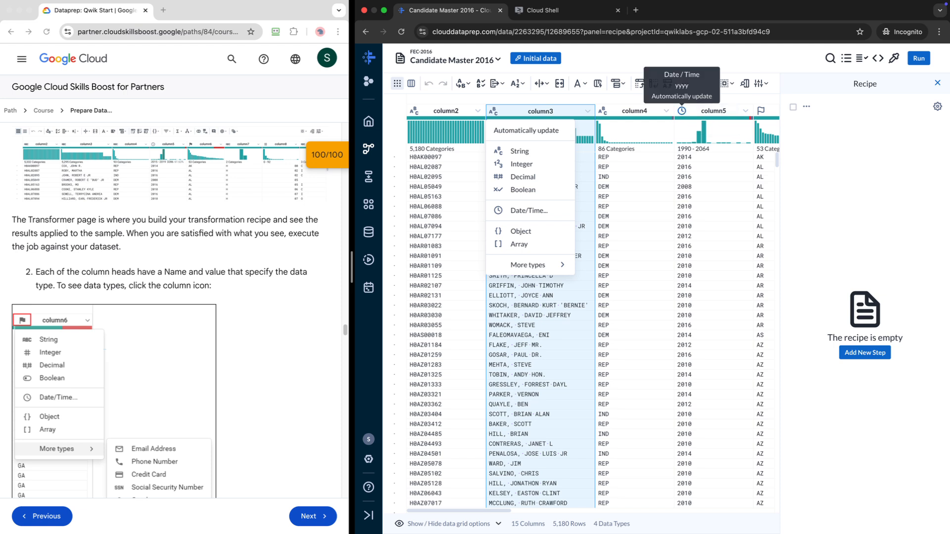
{"action": "left_click", "coordinate": [682, 110]}
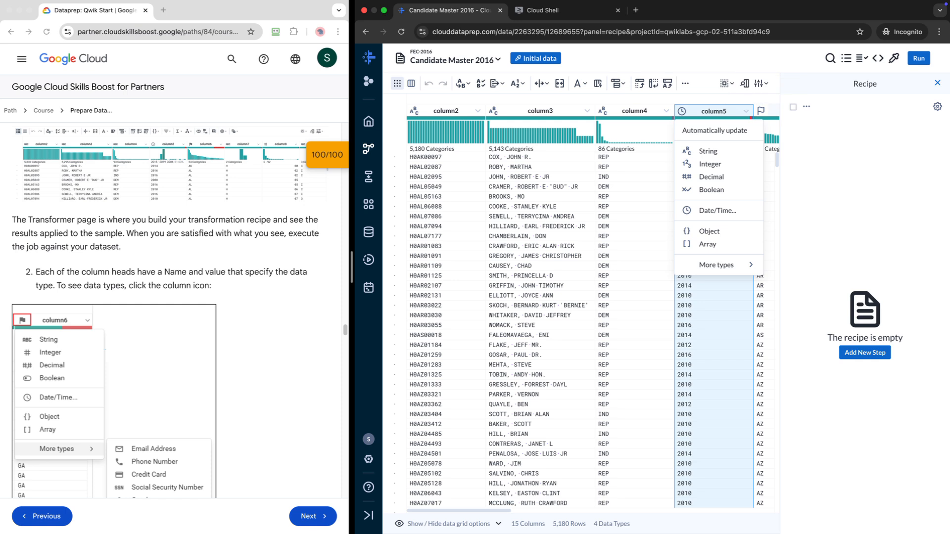
{"action": "left_click", "coordinate": [761, 111]}
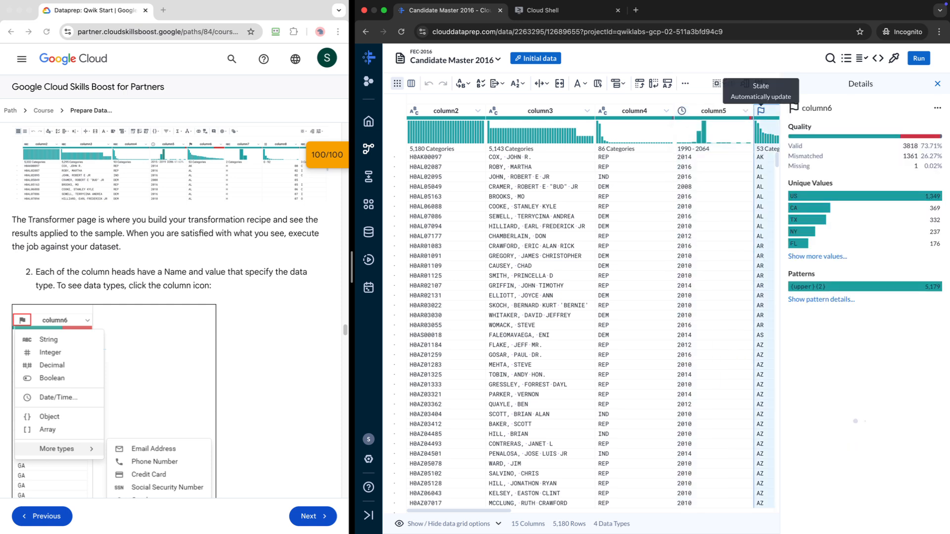
{"action": "left_click", "coordinate": [761, 111]}
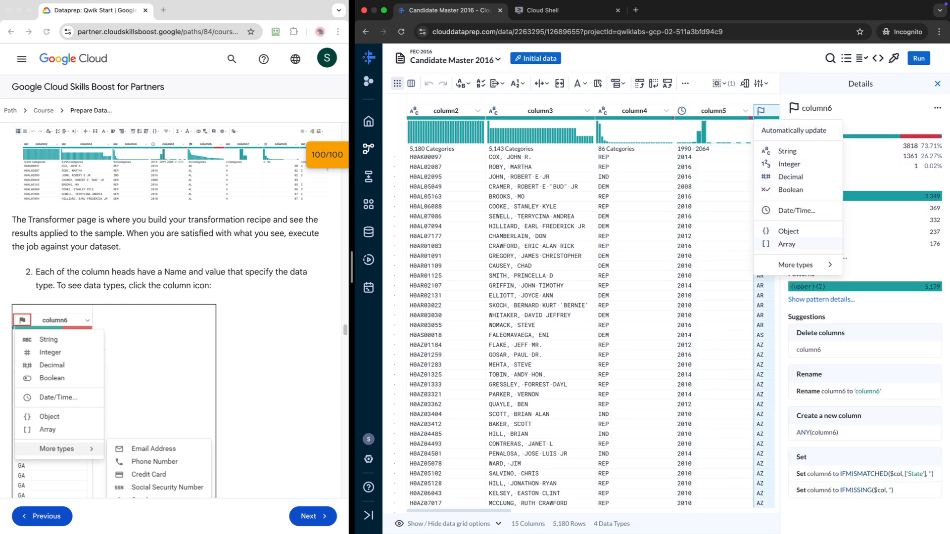
{"action": "key", "text": "Escape"}
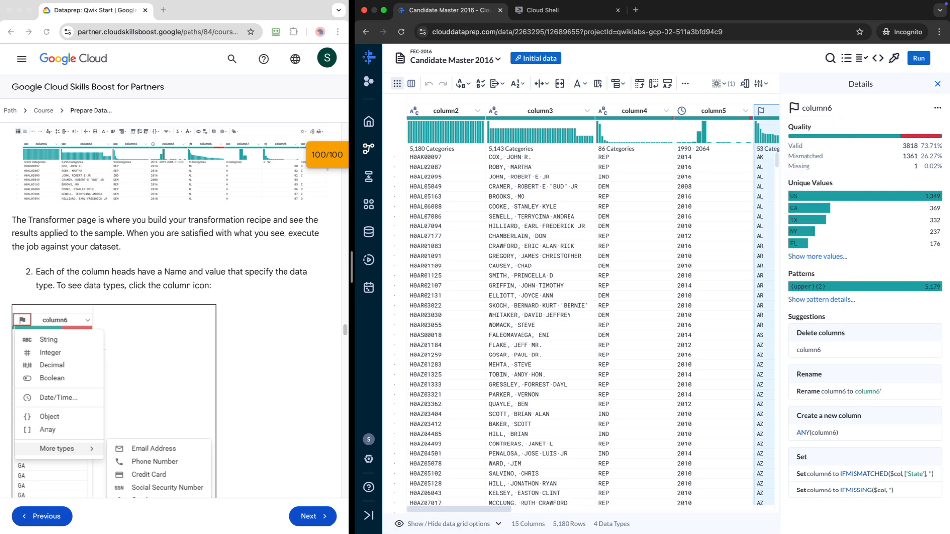
{"action": "left_click_drag", "start_coordinate": [465, 510], "coordinate": [579, 510]}
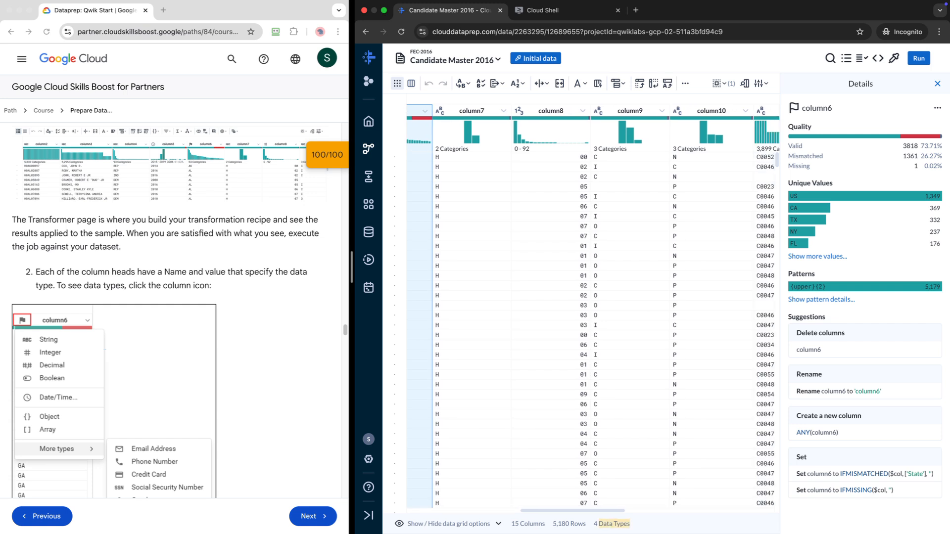
{"action": "left_click_drag", "start_coordinate": [579, 510], "coordinate": [460, 510]}
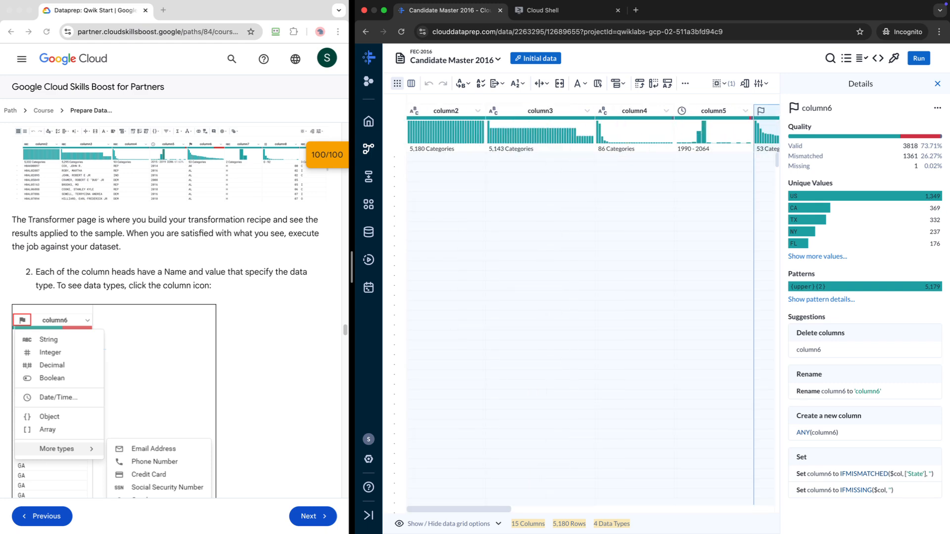
Read the Task 5 steps on the Details panel and column5, and view the details of column6.
{"action": "scroll", "coordinate": [170, 311], "scroll_direction": "down", "scroll_amount": 6}
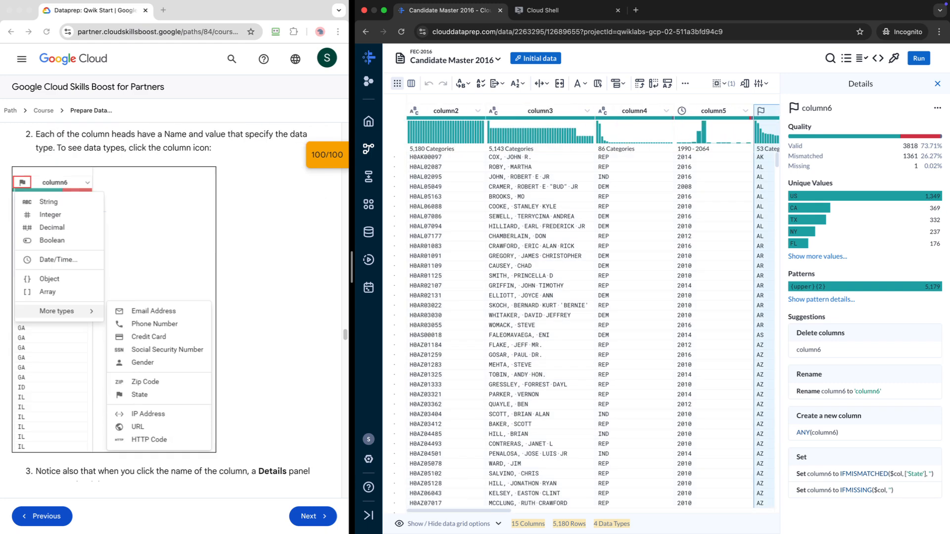
{"action": "scroll", "coordinate": [170, 312], "scroll_direction": "down", "scroll_amount": 1}
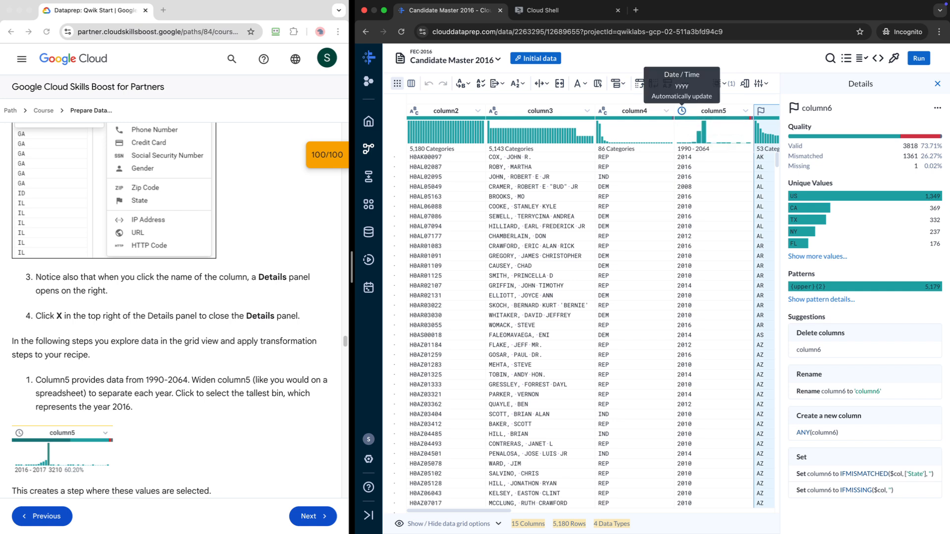
{"action": "left_click", "coordinate": [682, 110]}
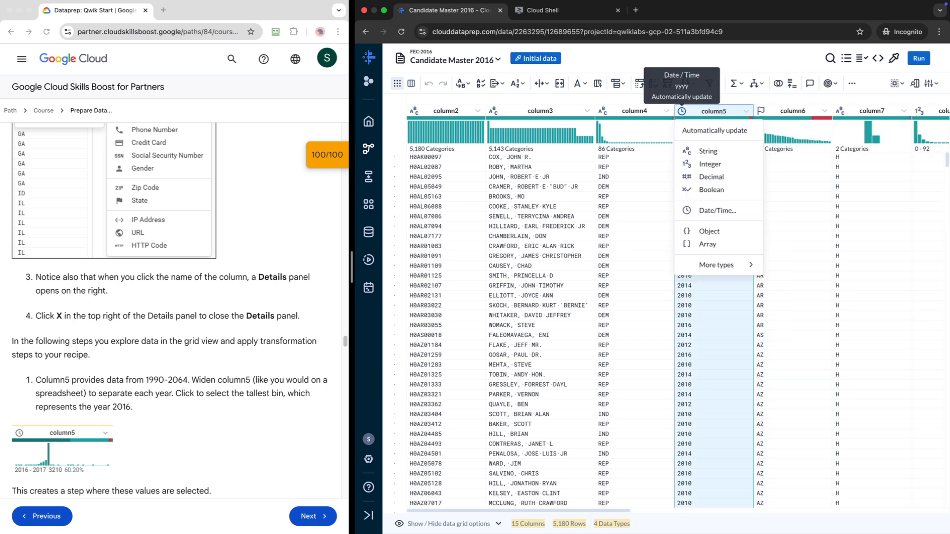
{"action": "left_click", "coordinate": [793, 111]}
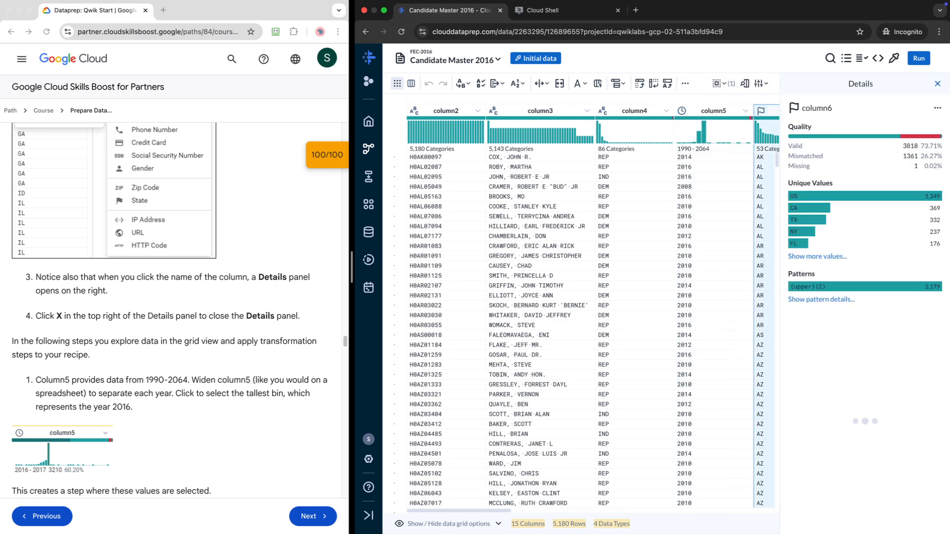
Review the details and suggestions for column5, and close the Details panel.
{"action": "left_click", "coordinate": [714, 111]}
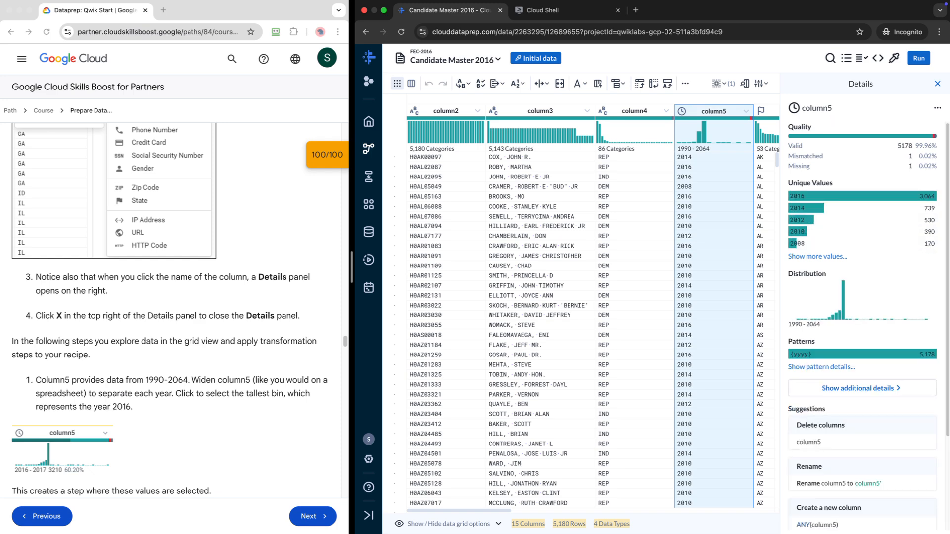
{"action": "scroll", "coordinate": [871, 297], "scroll_direction": "down", "scroll_amount": 3}
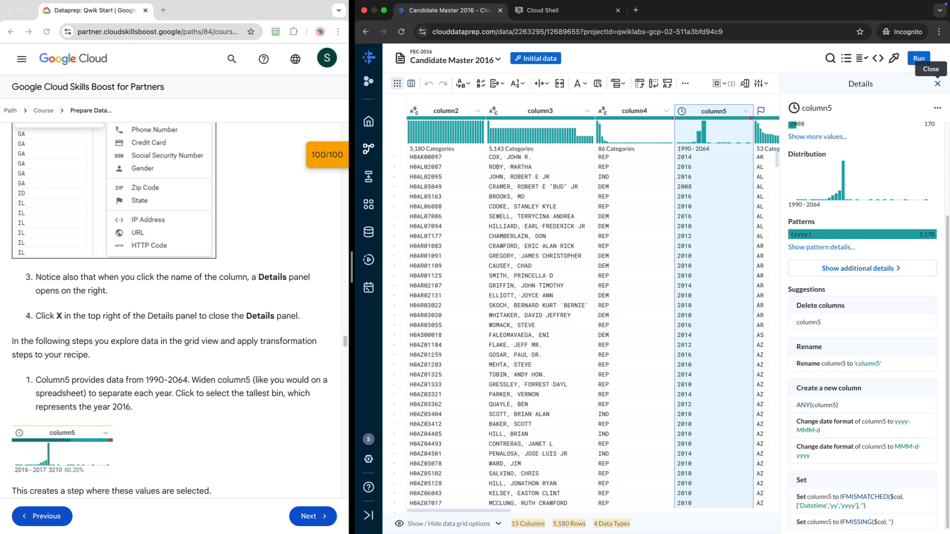
{"action": "left_click", "coordinate": [937, 84]}
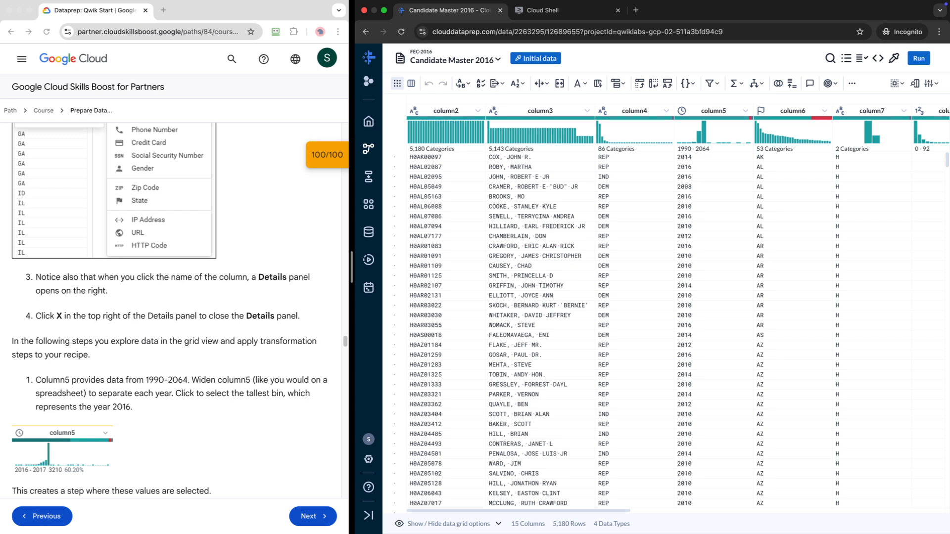
Select the 2016 bin of column5 and add the Keep rows suggestion for dates from 2016-01-01 to before 2018-01-01 to the recipe.
{"action": "left_click", "coordinate": [713, 111]}
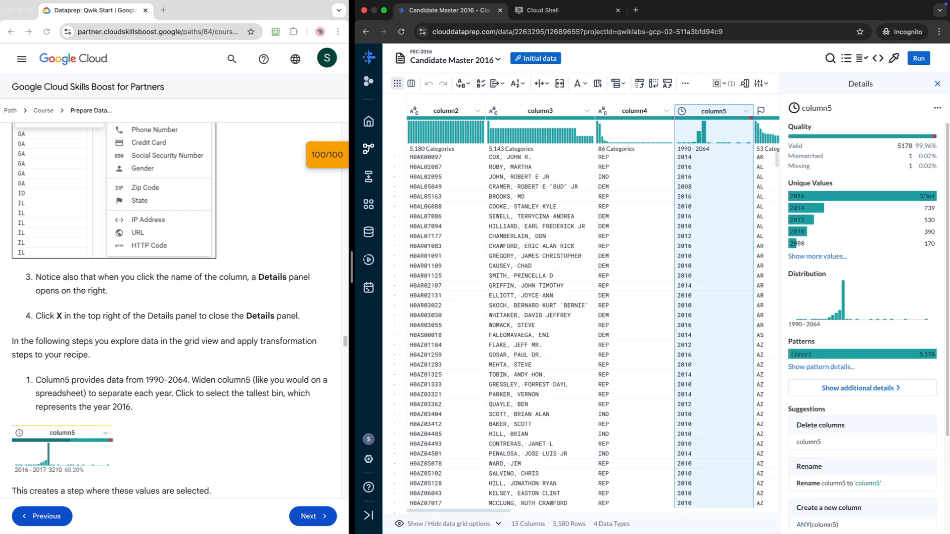
{"action": "scroll", "coordinate": [174, 306], "scroll_direction": "down", "scroll_amount": 3}
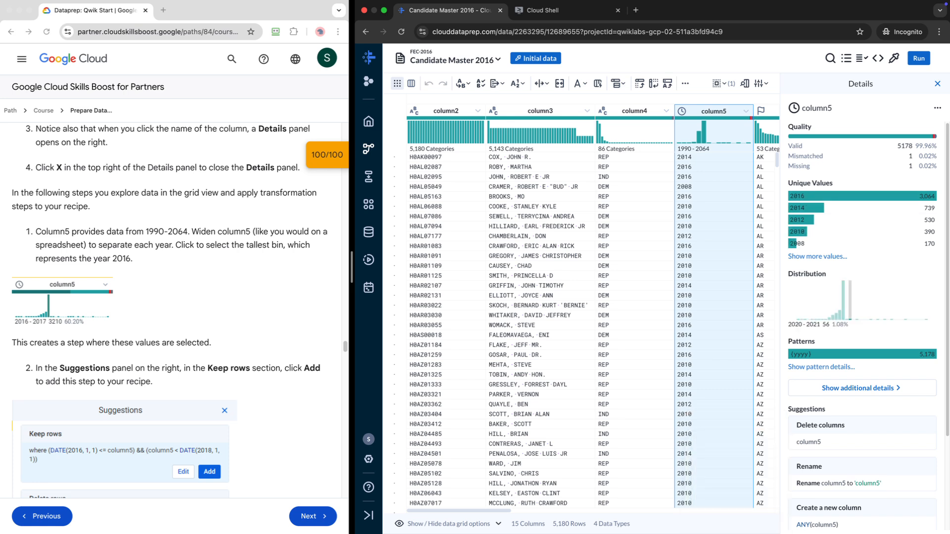
{"action": "left_click", "coordinate": [844, 302]}
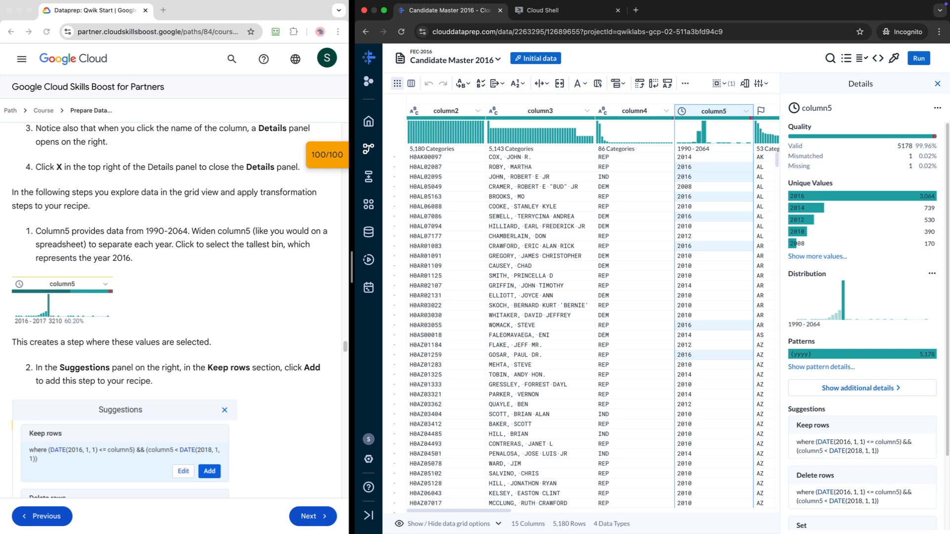
{"action": "scroll", "coordinate": [169, 310], "scroll_direction": "down", "scroll_amount": 3}
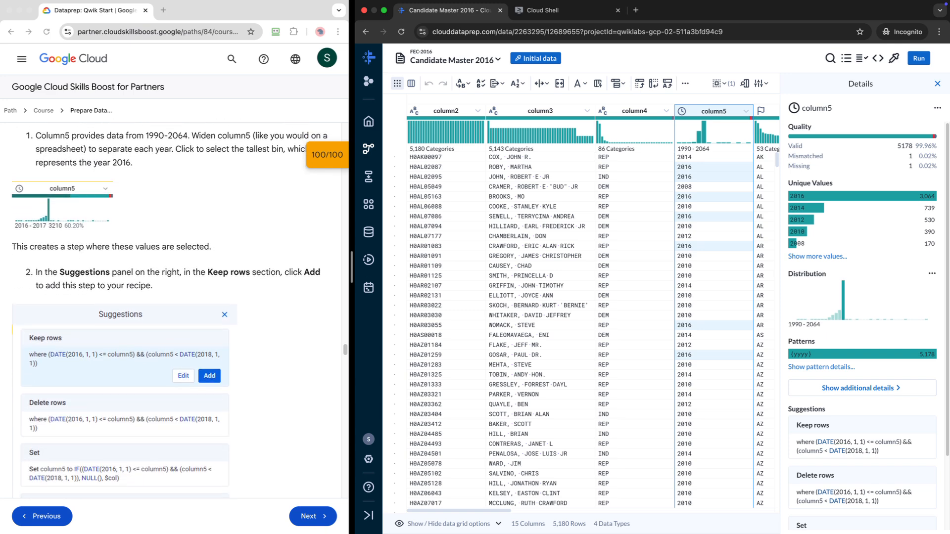
{"action": "scroll", "coordinate": [169, 308], "scroll_direction": "down", "scroll_amount": 1}
{"action": "scroll", "coordinate": [862, 420], "scroll_direction": "down", "scroll_amount": 2}
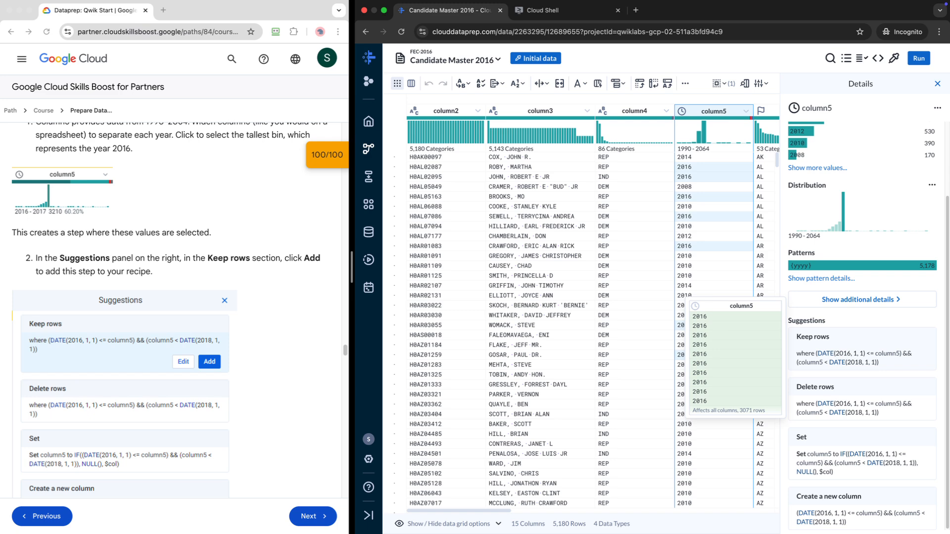
{"action": "left_click", "coordinate": [862, 354]}
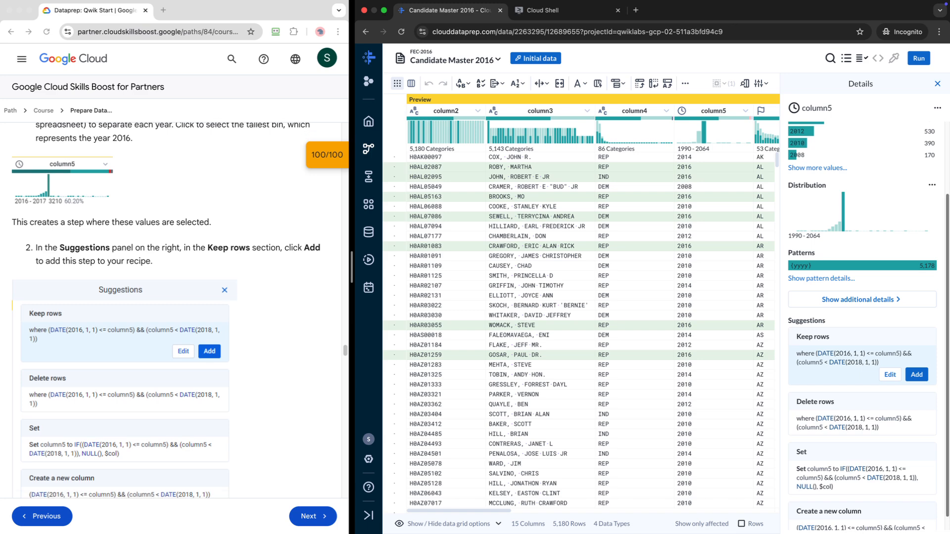
{"action": "left_click", "coordinate": [917, 374]}
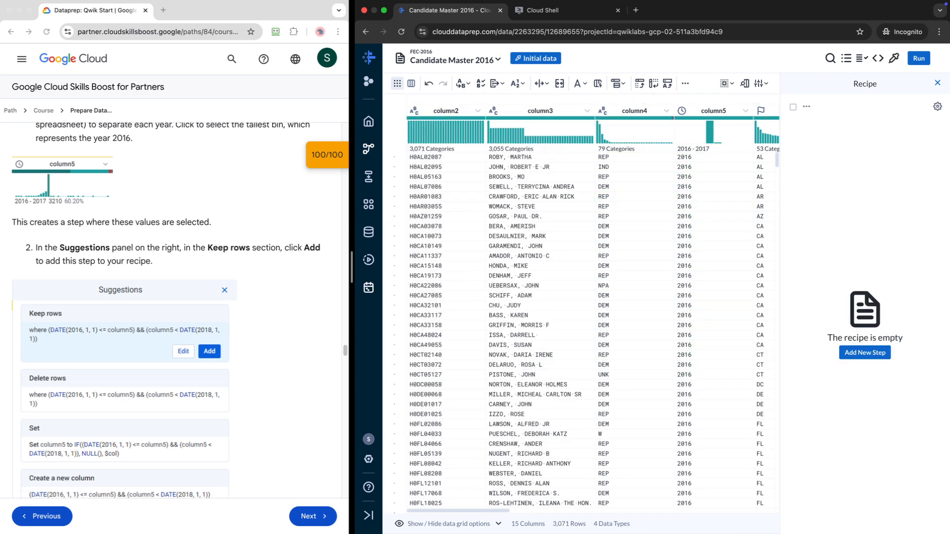
Select the mismatched State values in column6 to preview the suggested transformations.
{"action": "scroll", "coordinate": [166, 311], "scroll_direction": "down", "scroll_amount": 6}
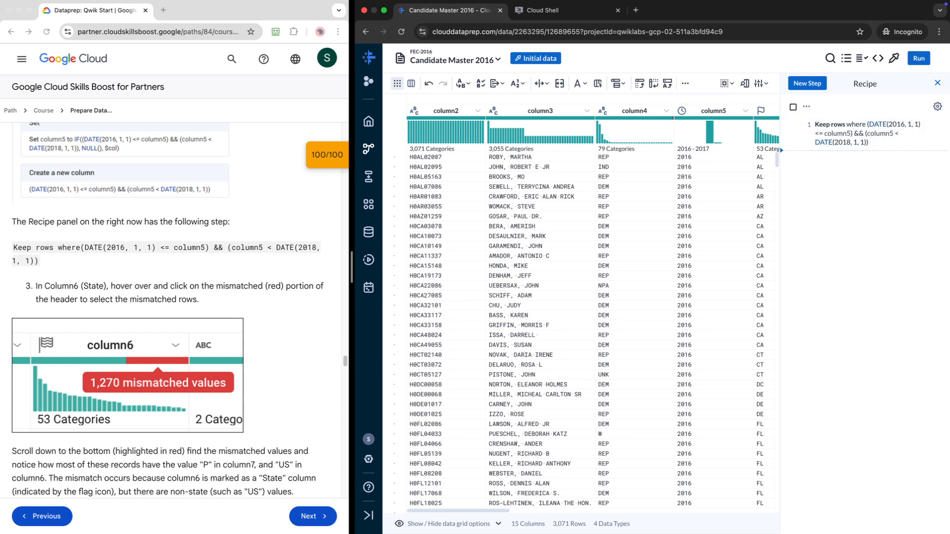
{"action": "scroll", "coordinate": [711, 133], "scroll_direction": "right", "scroll_amount": 3}
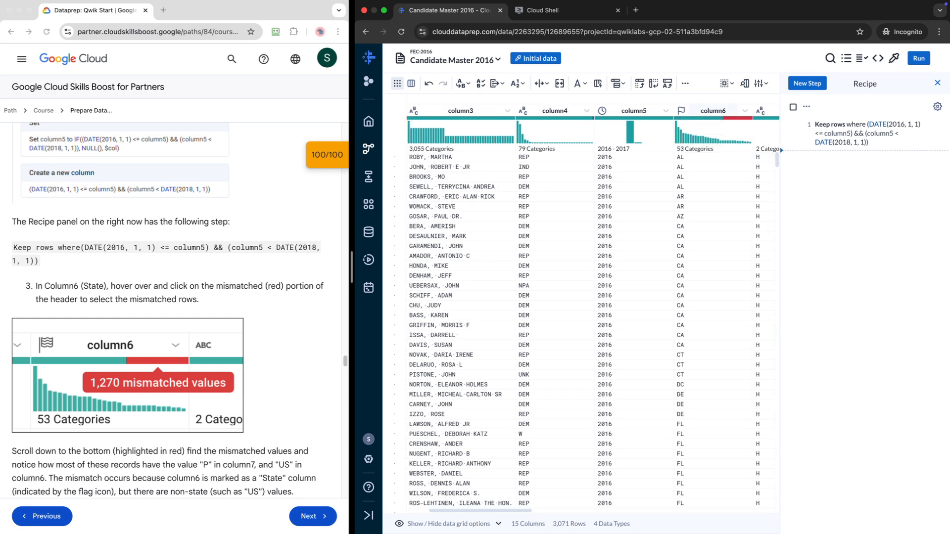
{"action": "left_click", "coordinate": [714, 111]}
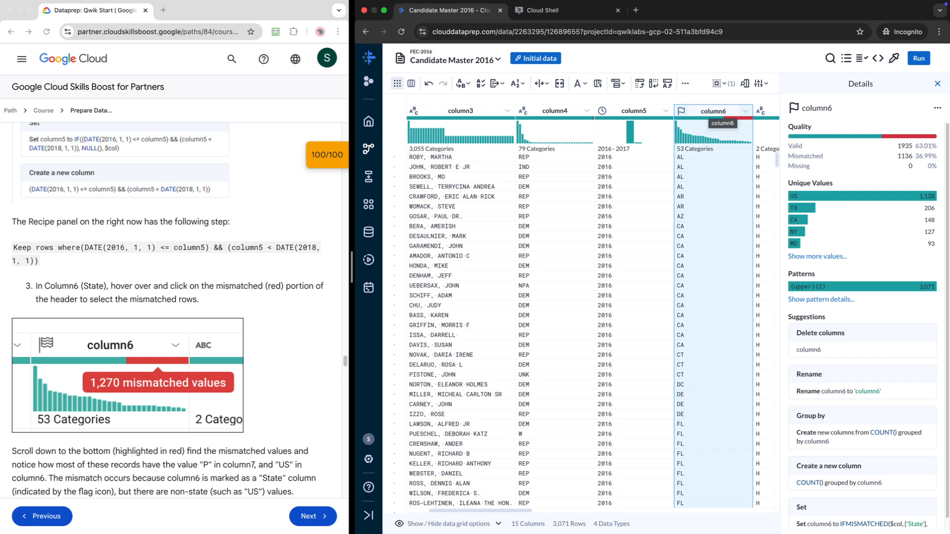
{"action": "left_click", "coordinate": [745, 111]}
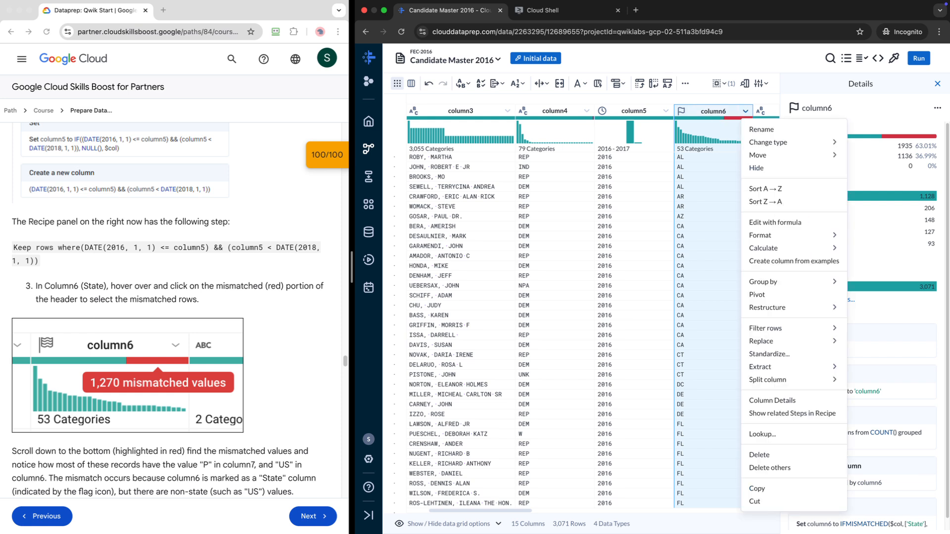
{"action": "left_click", "coordinate": [746, 112]}
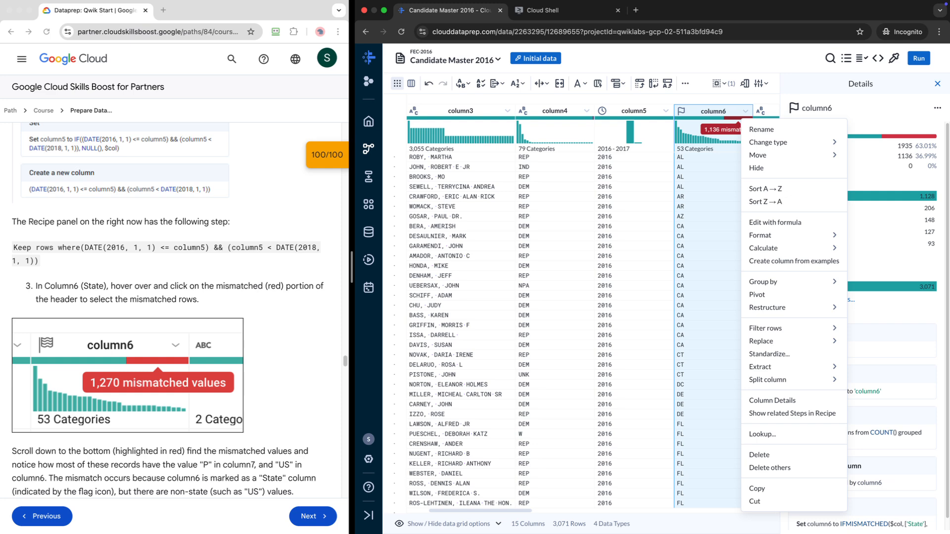
{"action": "left_click", "coordinate": [736, 114]}
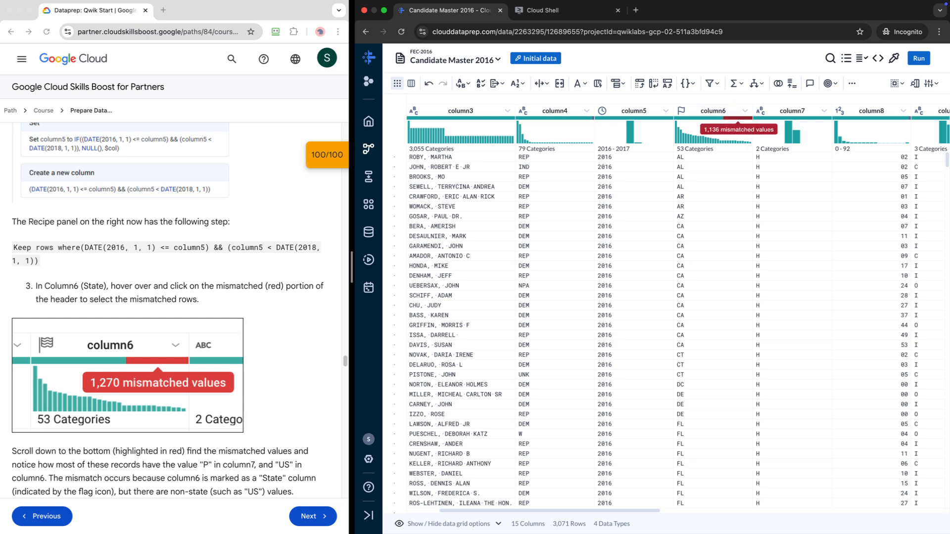
{"action": "left_click", "coordinate": [738, 118]}
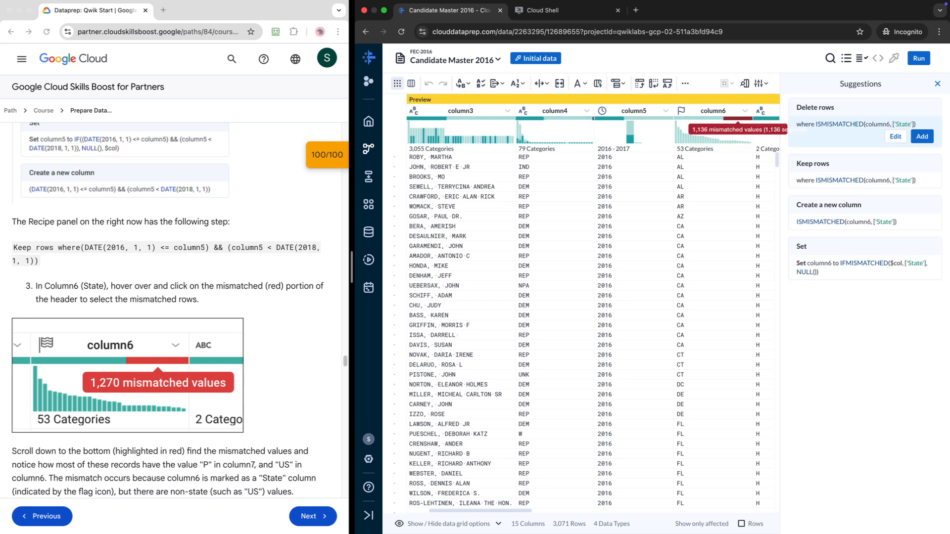
Dismiss the suggested transformation for the mismatched values and change column6's data type to String.
{"action": "scroll", "coordinate": [173, 307], "scroll_direction": "down", "scroll_amount": 5}
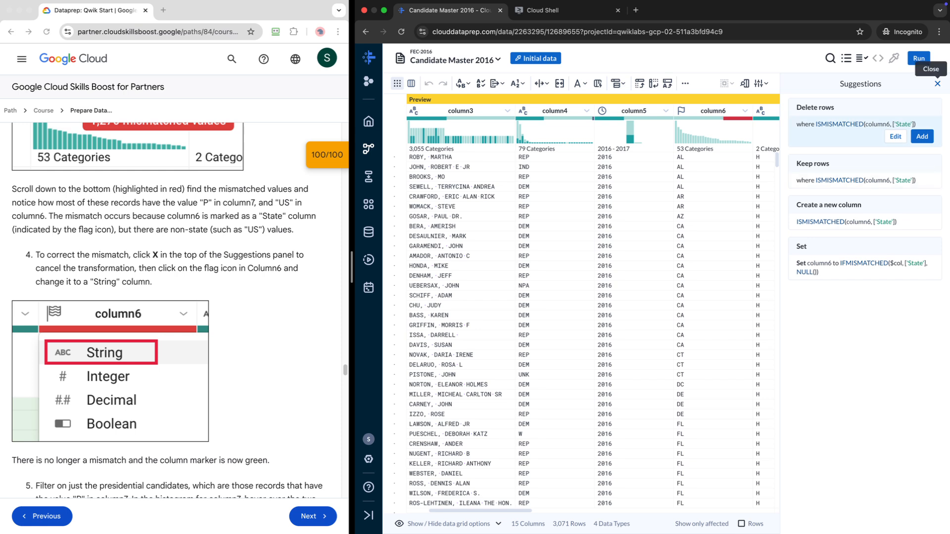
{"action": "left_click", "coordinate": [938, 83]}
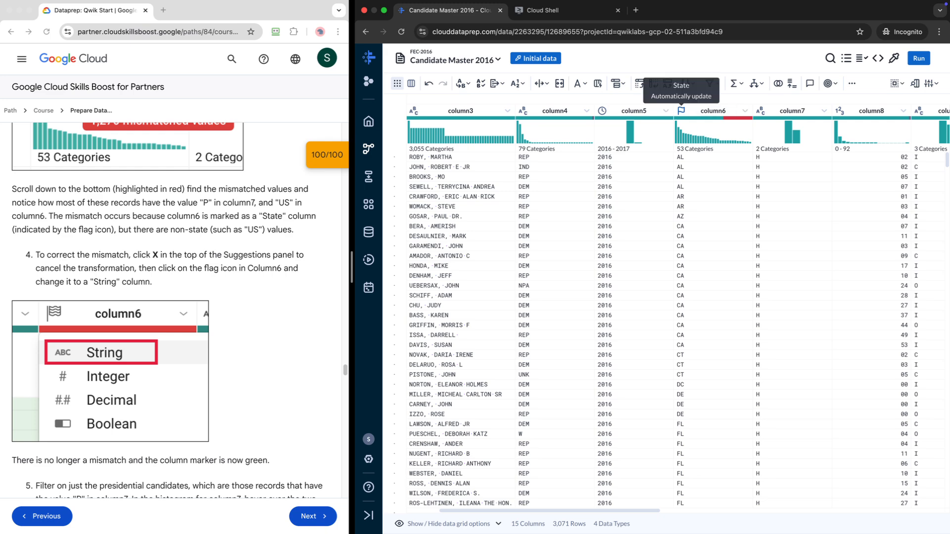
{"action": "left_click", "coordinate": [681, 111]}
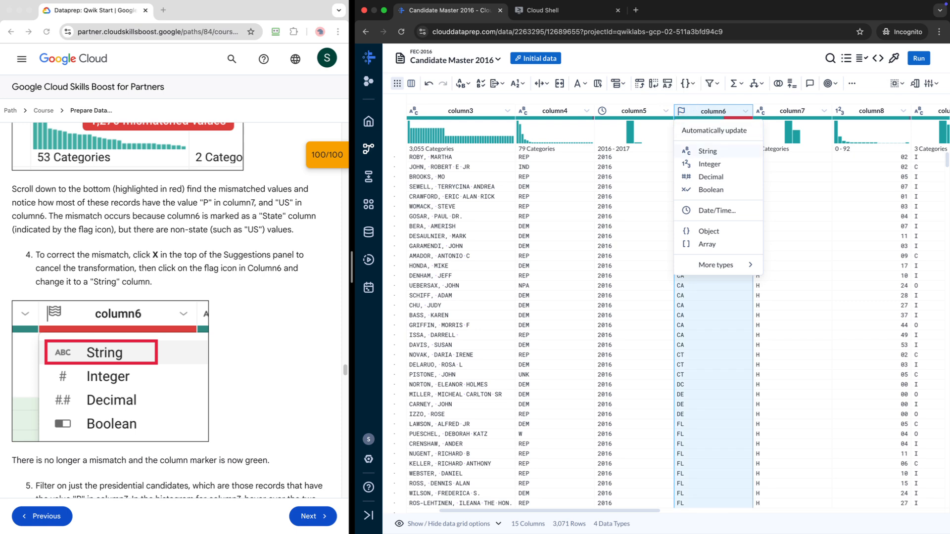
{"action": "left_click", "coordinate": [708, 150]}
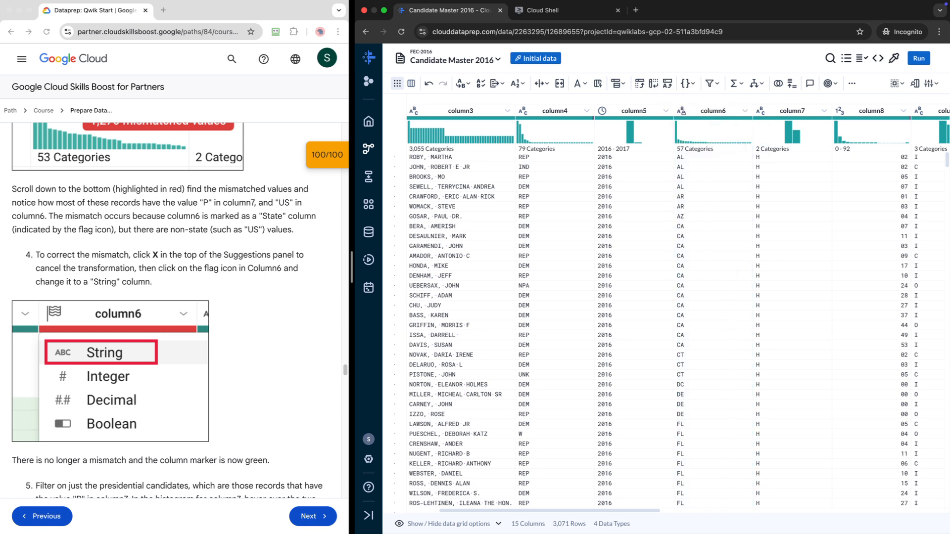
{"action": "scroll", "coordinate": [173, 307], "scroll_direction": "down", "scroll_amount": 5}
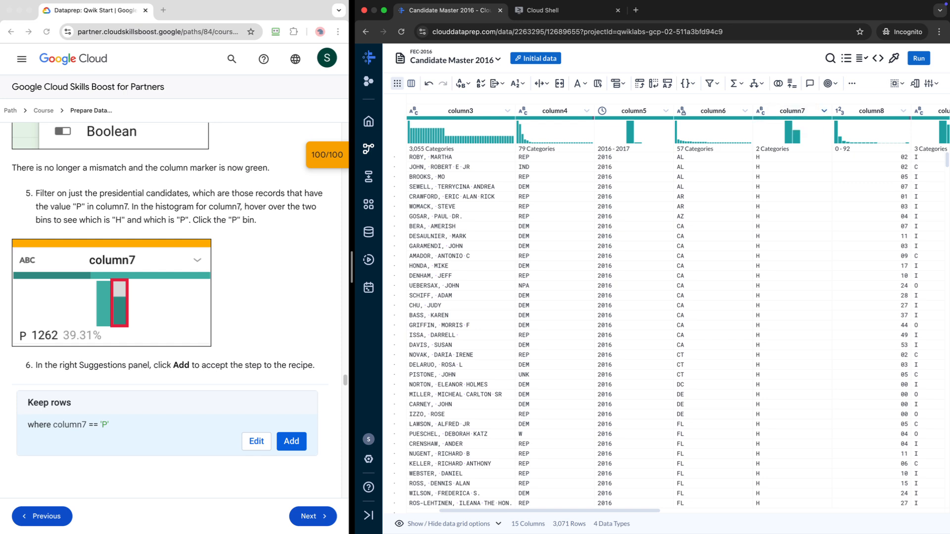
{"action": "left_click", "coordinate": [824, 111]}
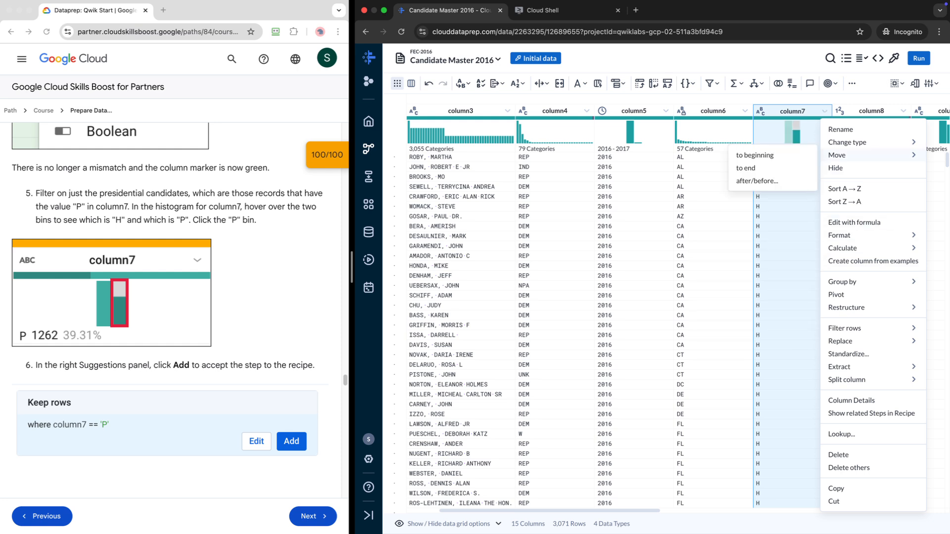
{"action": "left_click", "coordinate": [824, 112]}
{"action": "left_click", "coordinate": [825, 112]}
{"action": "left_click", "coordinate": [793, 111]}
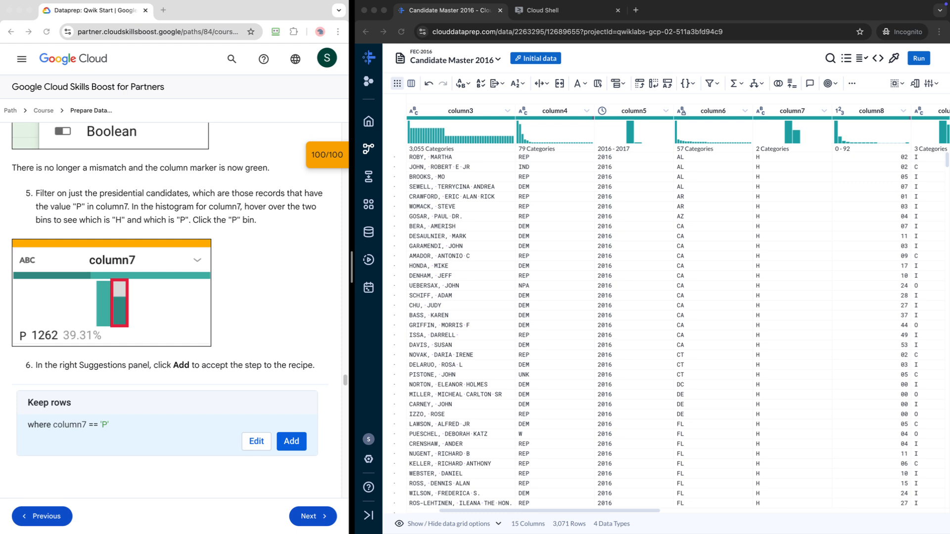
Select the "P" bin of column7 and add the Keep rows where column7 == 'P' suggestion to the recipe.
{"action": "left_click", "coordinate": [797, 135]}
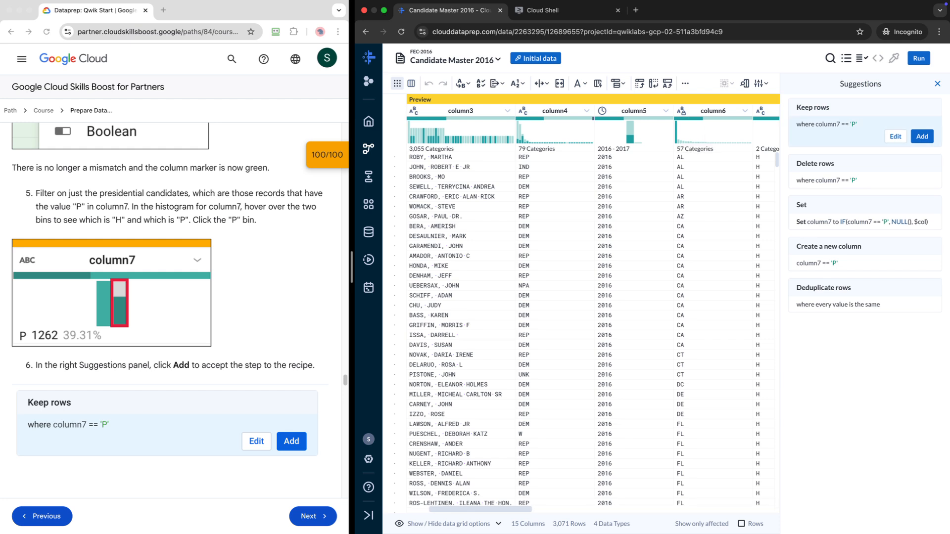
{"action": "left_click", "coordinate": [584, 509]}
{"action": "left_click_drag", "start_coordinate": [584, 510], "coordinate": [555, 510]}
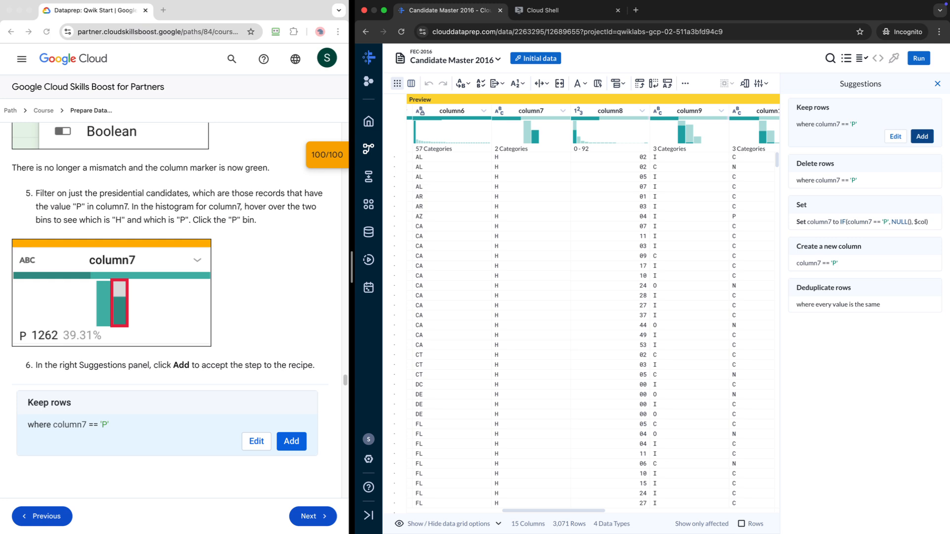
{"action": "left_click", "coordinate": [922, 136]}
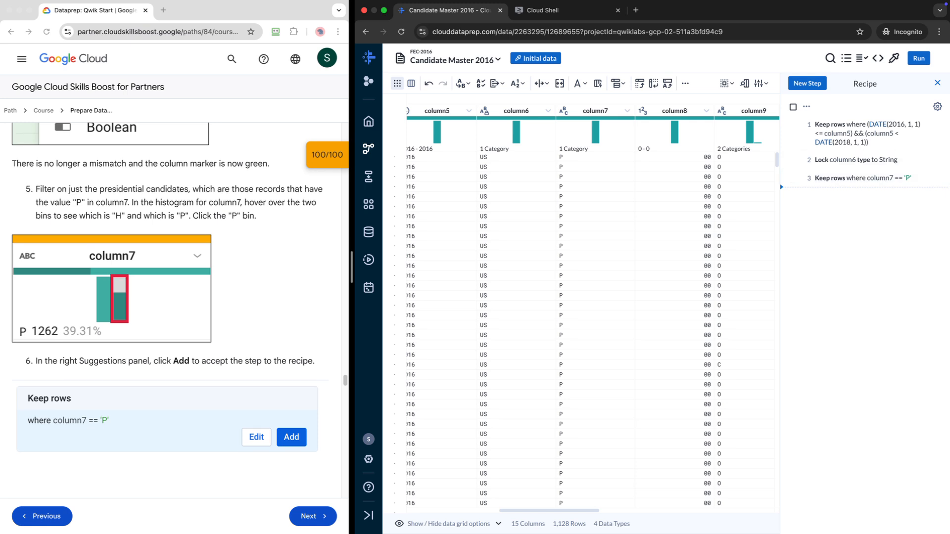
Read the Task 6 instructions on wrangling the Contributions file, and close the Recipe panel to view the grid's first columns.
{"action": "scroll", "coordinate": [164, 307], "scroll_direction": "down", "scroll_amount": 6}
{"action": "scroll", "coordinate": [164, 308], "scroll_direction": "down", "scroll_amount": 1}
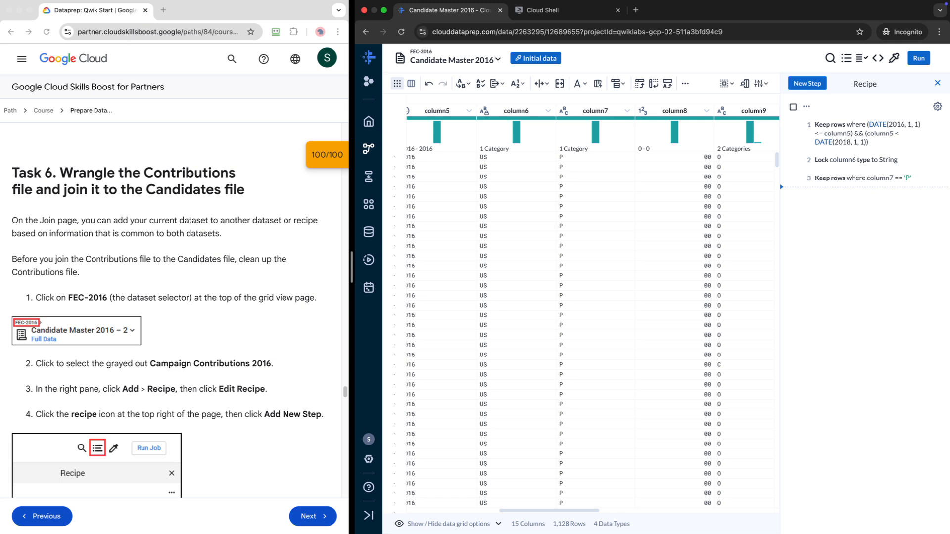
{"action": "scroll", "coordinate": [166, 321], "scroll_direction": "down", "scroll_amount": 1}
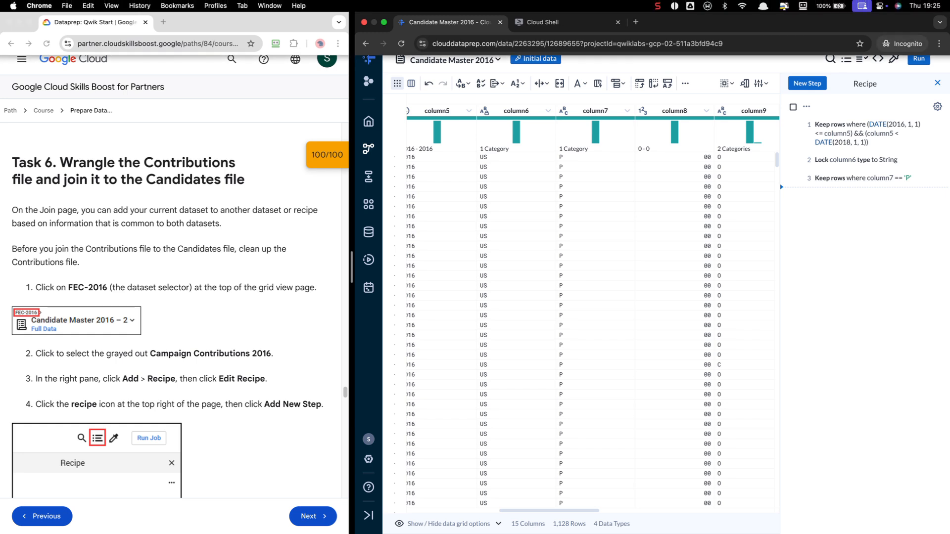
{"action": "left_click", "coordinate": [938, 83]}
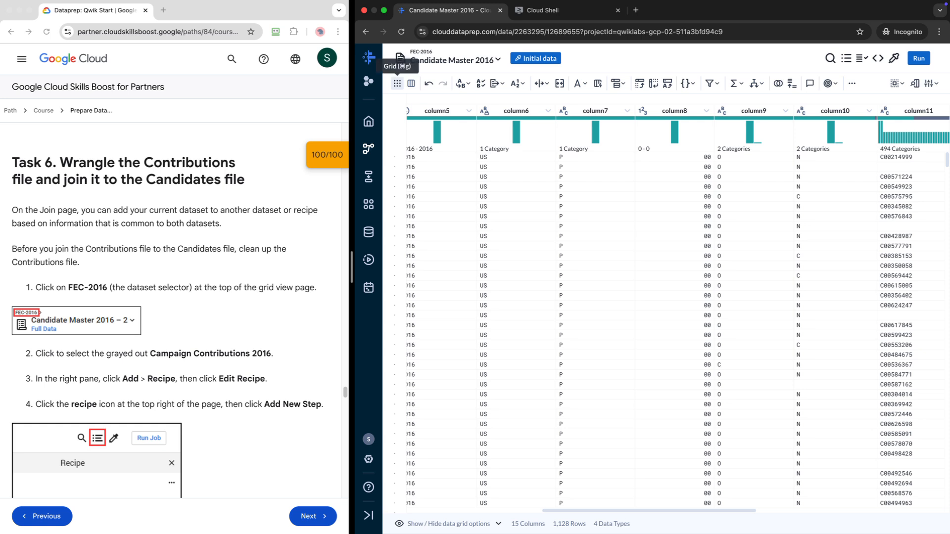
{"action": "scroll", "coordinate": [678, 309], "scroll_direction": "left", "scroll_amount": 10}
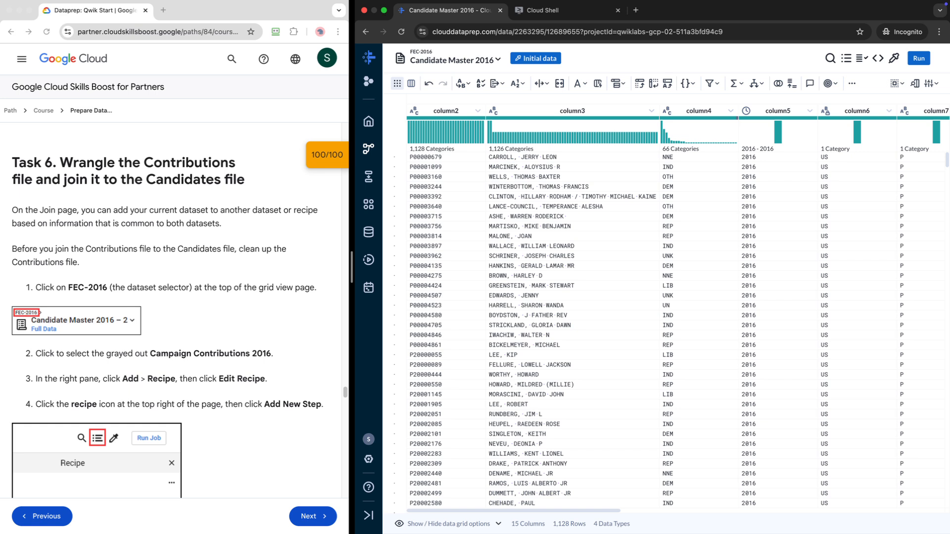
{"action": "scroll", "coordinate": [168, 317], "scroll_direction": "down", "scroll_amount": 2}
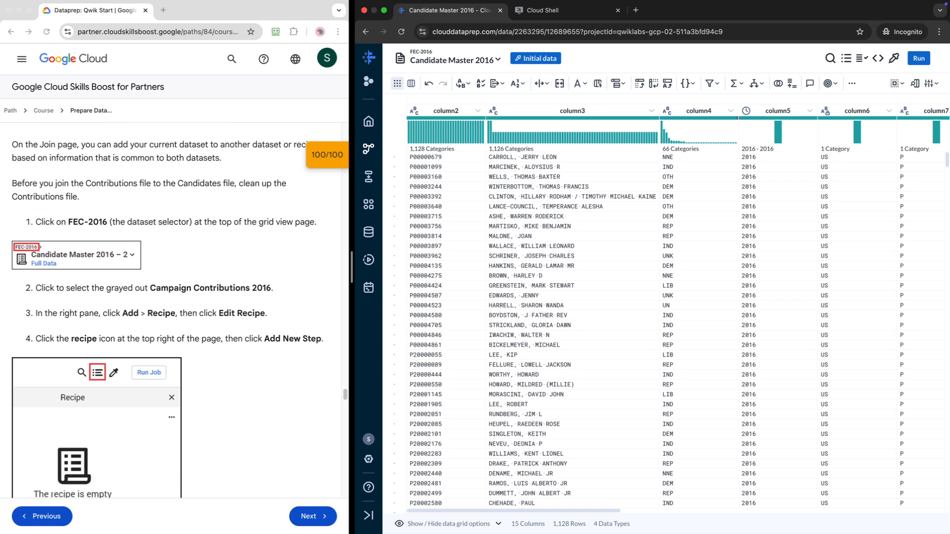
Check which recipes can be navigated to from the Candidate Master 2016 grid view.
{"action": "left_click", "coordinate": [536, 59]}
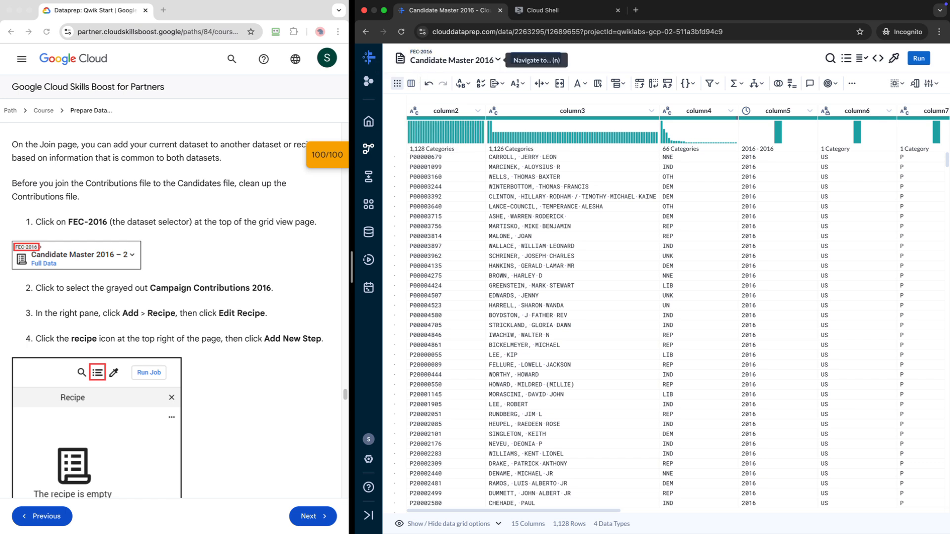
{"action": "left_click", "coordinate": [497, 59]}
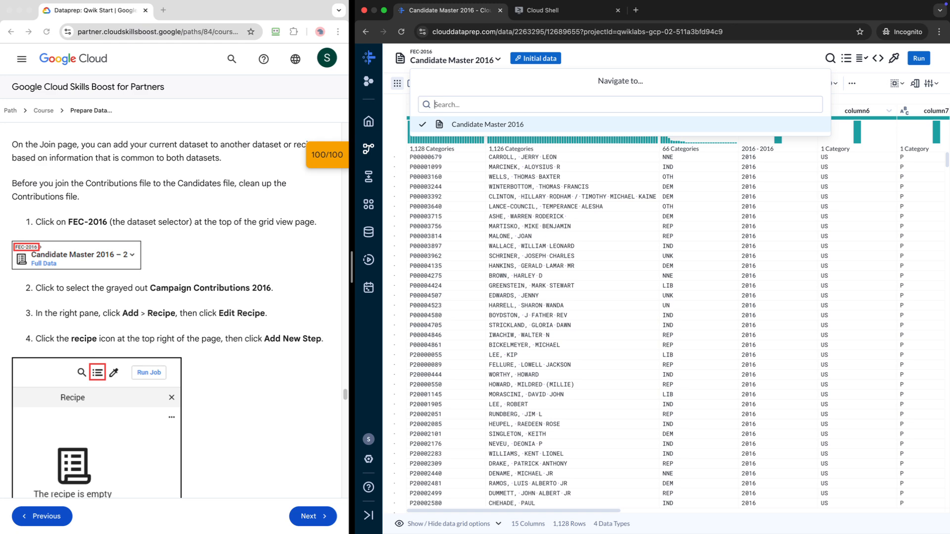
{"action": "left_click", "coordinate": [497, 60]}
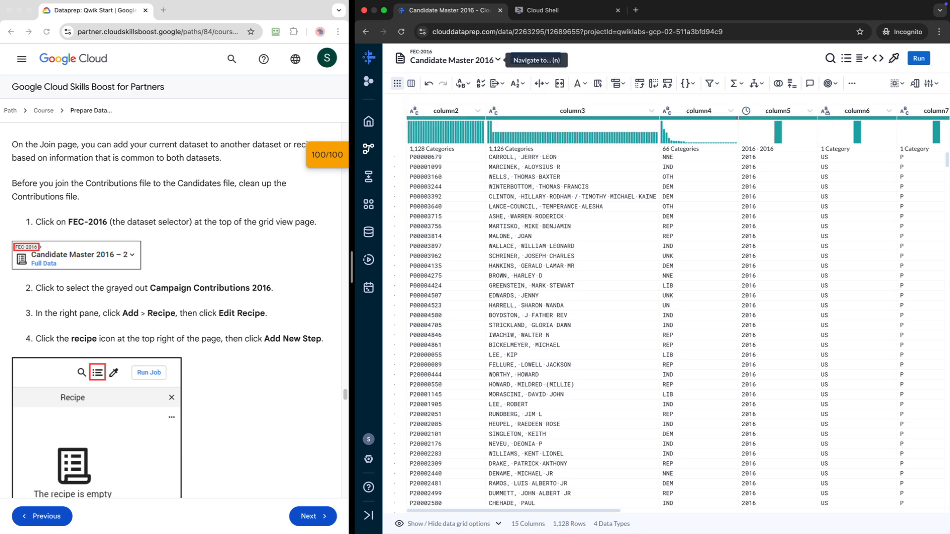
Review the Task 6 instructions and leave the Candidate Master 2016 grid to open the FEC-2016 flow.
{"action": "scroll", "coordinate": [169, 307], "scroll_direction": "up", "scroll_amount": 5}
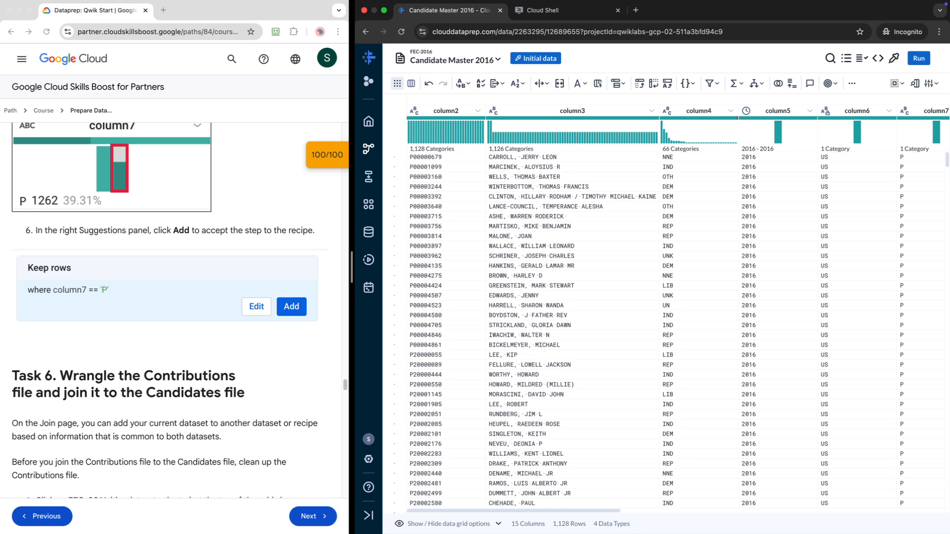
{"action": "scroll", "coordinate": [164, 310], "scroll_direction": "down", "scroll_amount": 3}
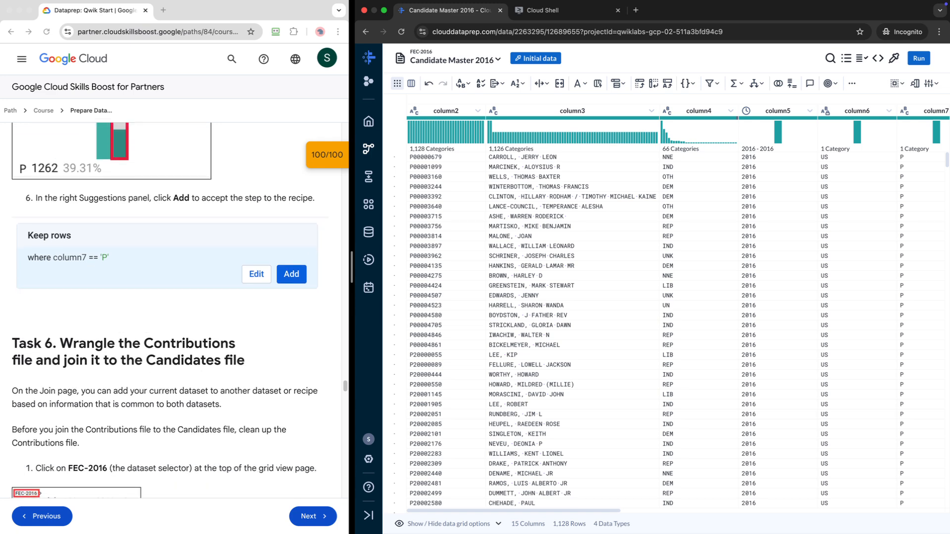
{"action": "scroll", "coordinate": [168, 310], "scroll_direction": "down", "scroll_amount": 3}
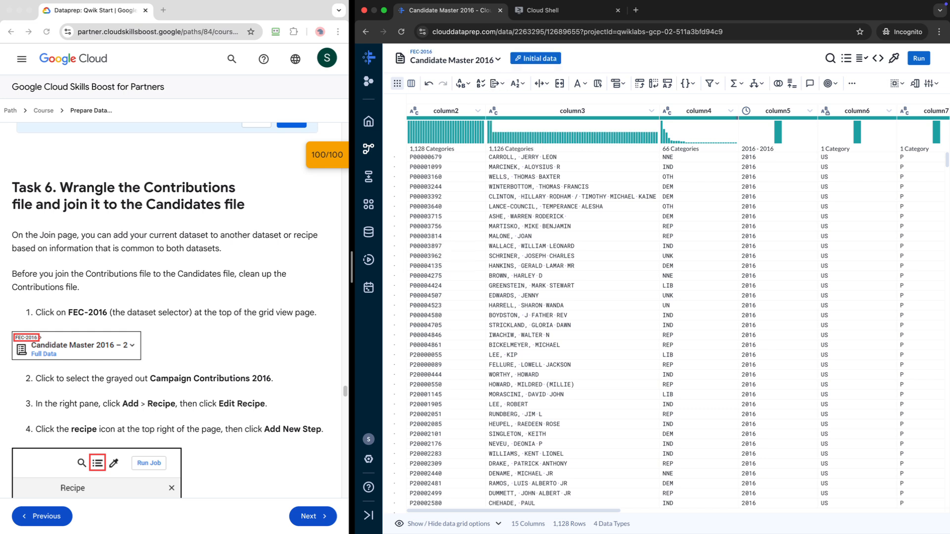
{"action": "double_click", "coordinate": [461, 61]}
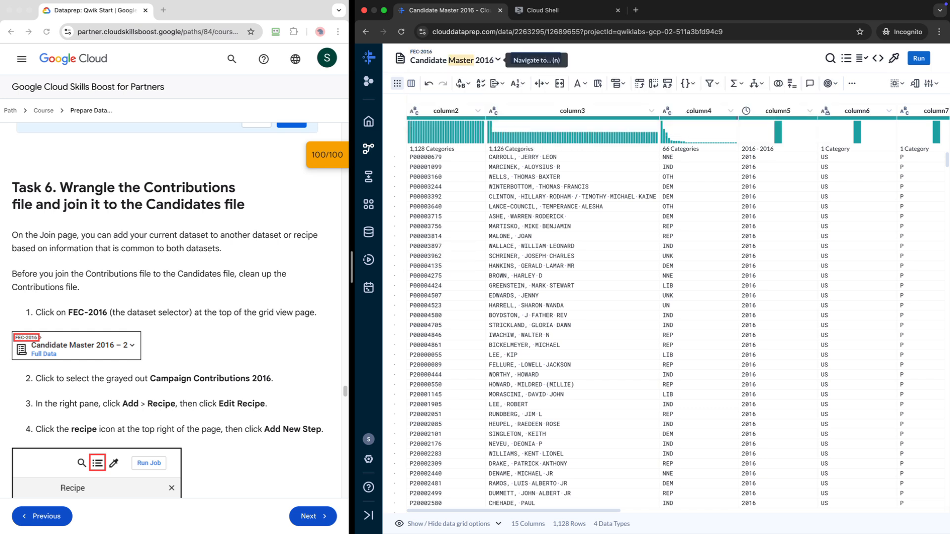
{"action": "left_click", "coordinate": [368, 57]}
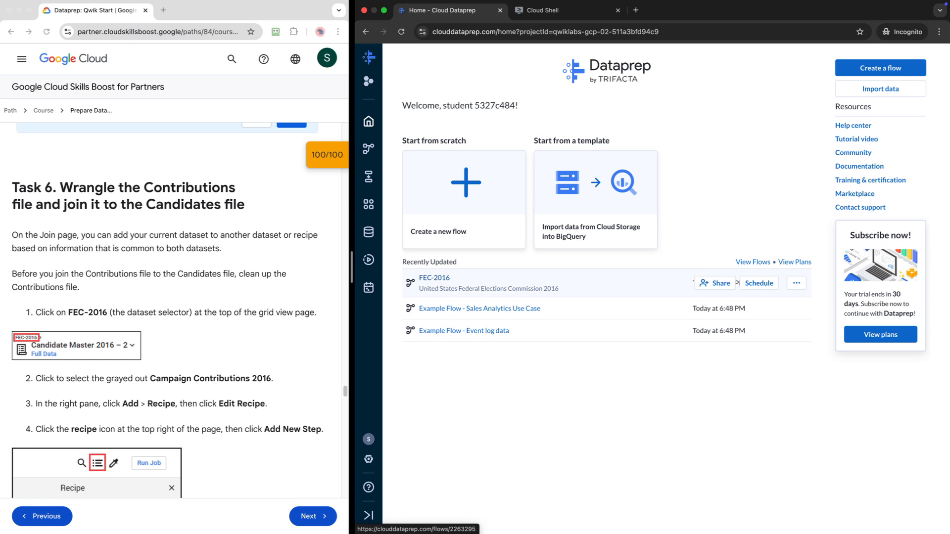
{"action": "left_click", "coordinate": [434, 278]}
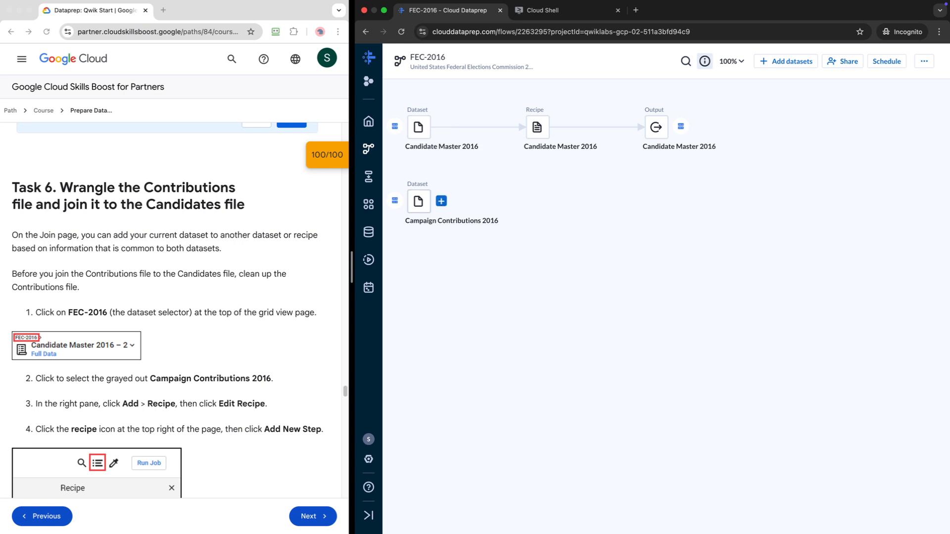
Add a recipe to the Campaign Contributions 2016 dataset and open that recipe for editing in the grid.
{"action": "left_click", "coordinate": [419, 201]}
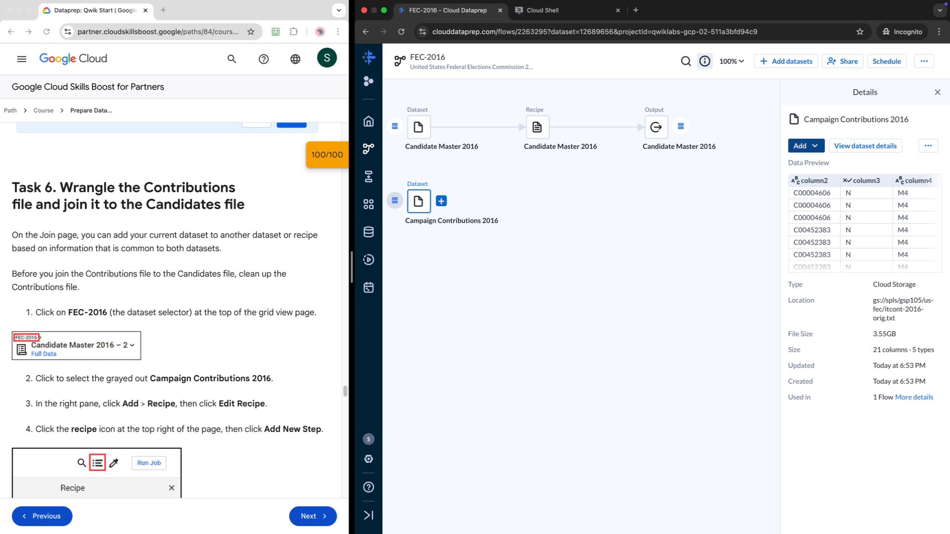
{"action": "left_click", "coordinate": [806, 146]}
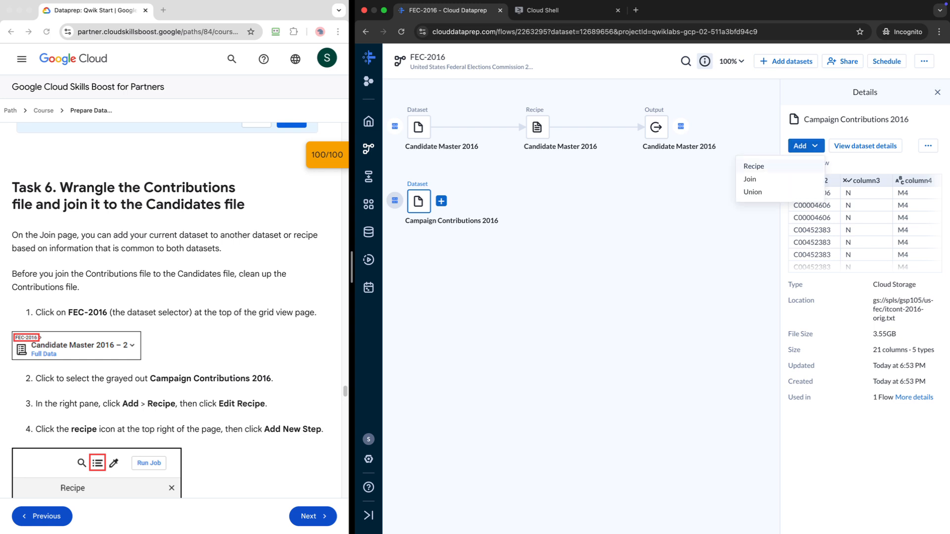
{"action": "left_click", "coordinate": [754, 167]}
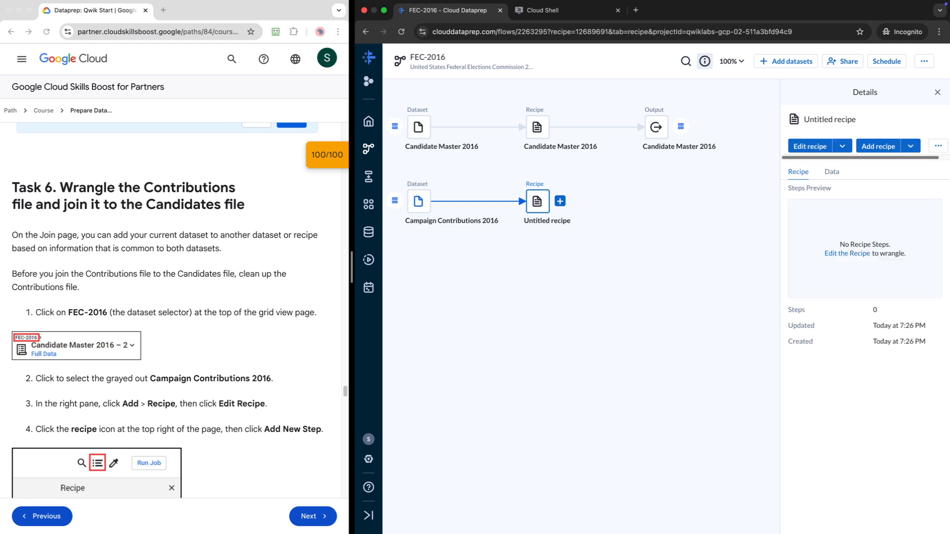
{"action": "left_click", "coordinate": [843, 146]}
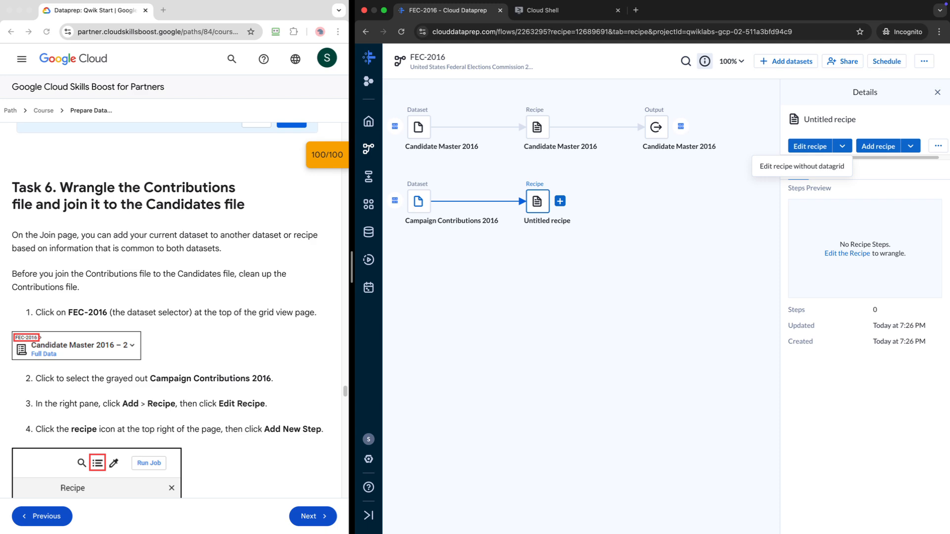
{"action": "left_click", "coordinate": [885, 122]}
{"action": "left_click", "coordinate": [810, 146]}
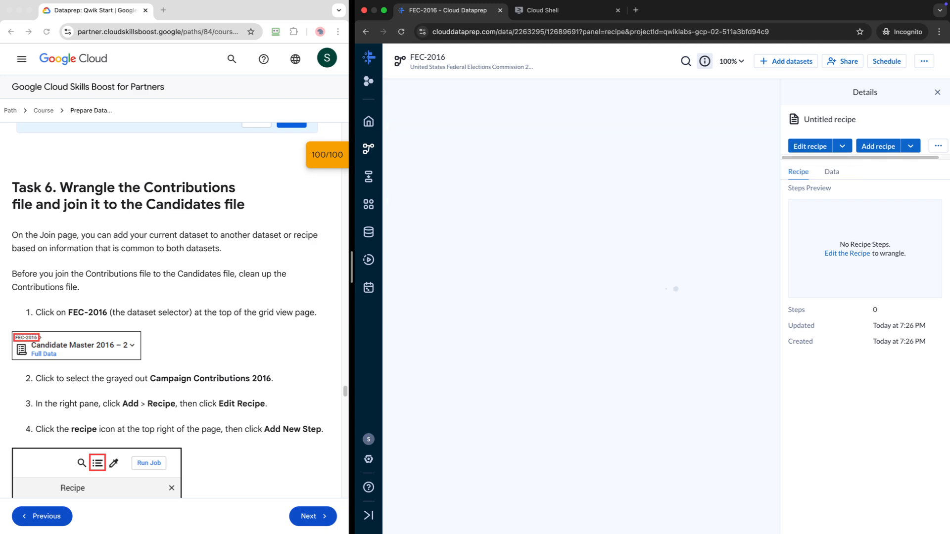
Check the lab's instructions for the empty recipe and start a new step in it.
{"action": "scroll", "coordinate": [171, 310], "scroll_direction": "up", "scroll_amount": 3}
{"action": "scroll", "coordinate": [170, 311], "scroll_direction": "down", "scroll_amount": 10}
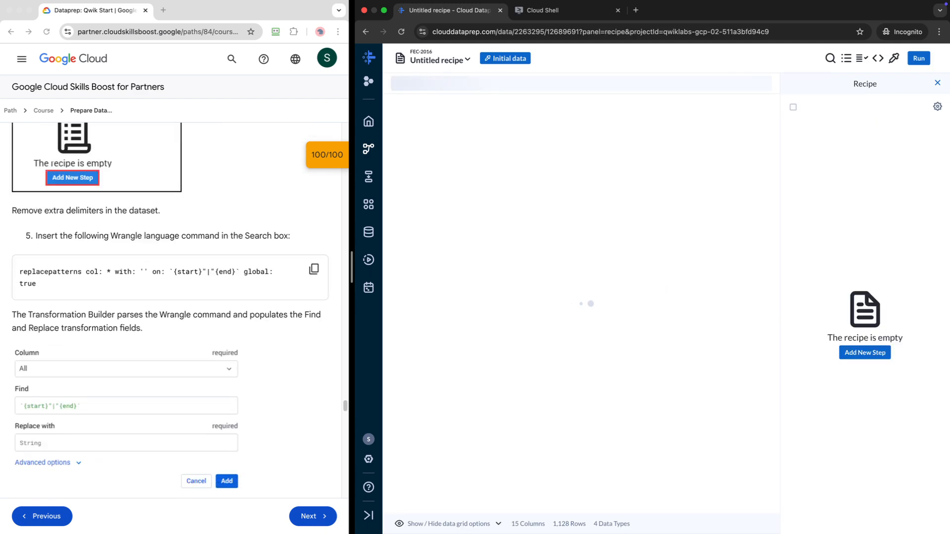
{"action": "scroll", "coordinate": [171, 310], "scroll_direction": "up", "scroll_amount": 2}
{"action": "scroll", "coordinate": [171, 310], "scroll_direction": "up", "scroll_amount": 3}
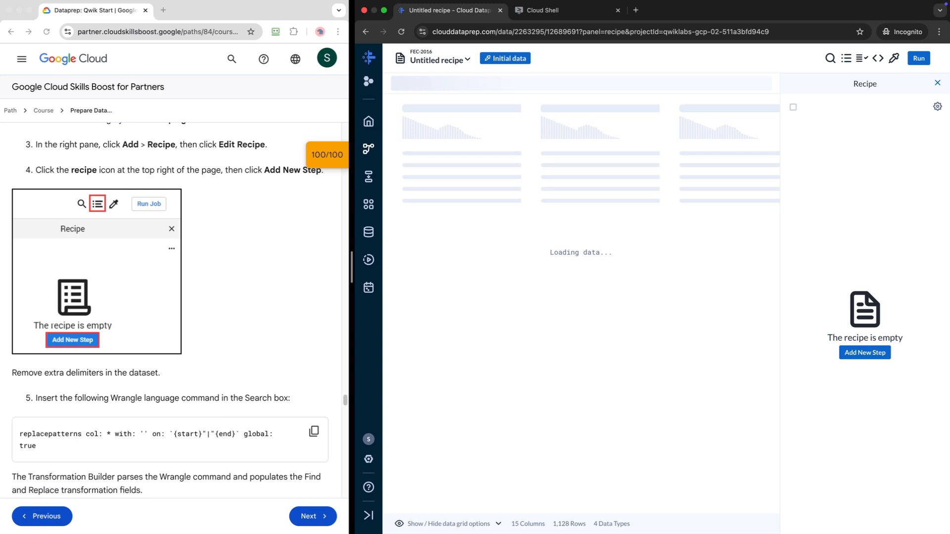
{"action": "scroll", "coordinate": [171, 310], "scroll_direction": "up", "scroll_amount": 1}
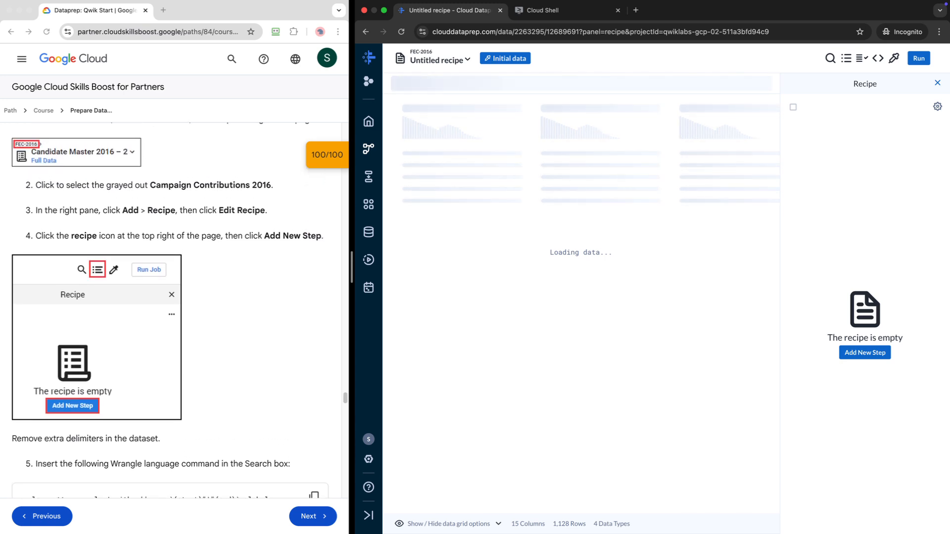
{"action": "left_click", "coordinate": [865, 352]}
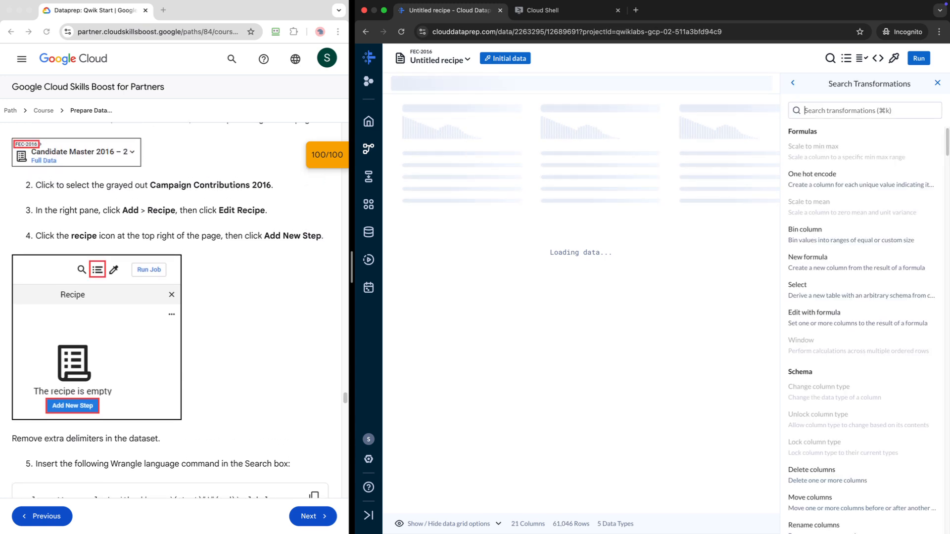
Copy the lab's Wrangle command replacepatterns col: * with: '' on: `{start}"|"{end}` global: true into the transformation search.
{"action": "scroll", "coordinate": [171, 311], "scroll_direction": "down", "scroll_amount": 1}
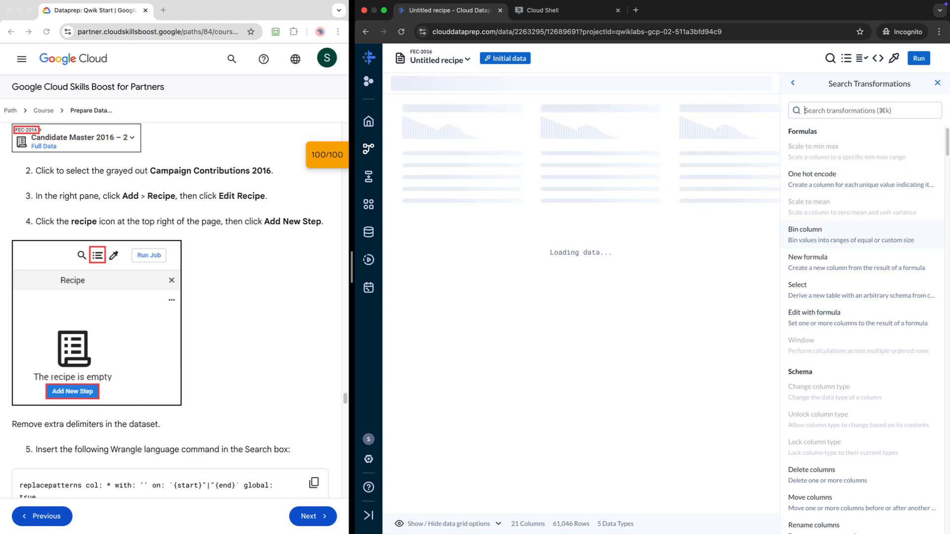
{"action": "scroll", "coordinate": [170, 310], "scroll_direction": "down", "scroll_amount": 2}
{"action": "scroll", "coordinate": [171, 310], "scroll_direction": "down", "scroll_amount": 8}
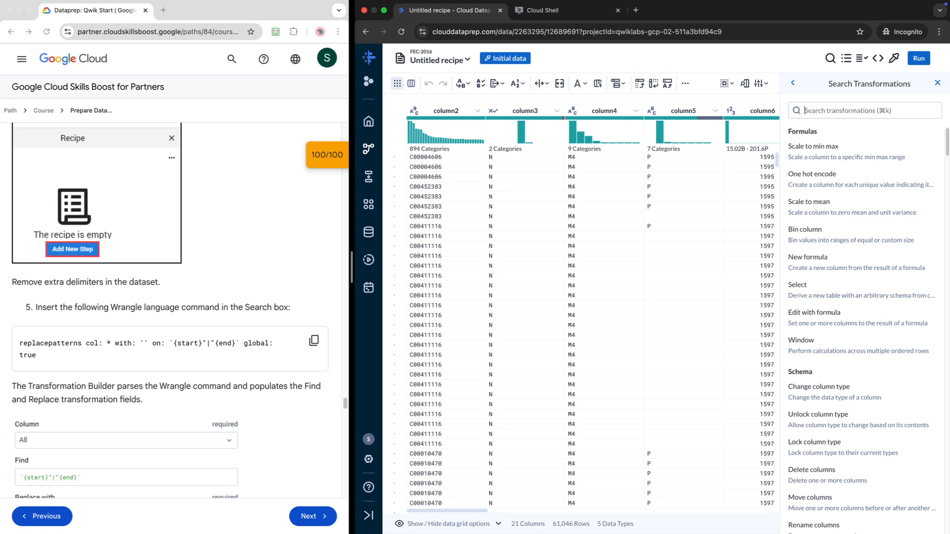
{"action": "left_click", "coordinate": [314, 340]}
{"action": "left_click", "coordinate": [313, 341]}
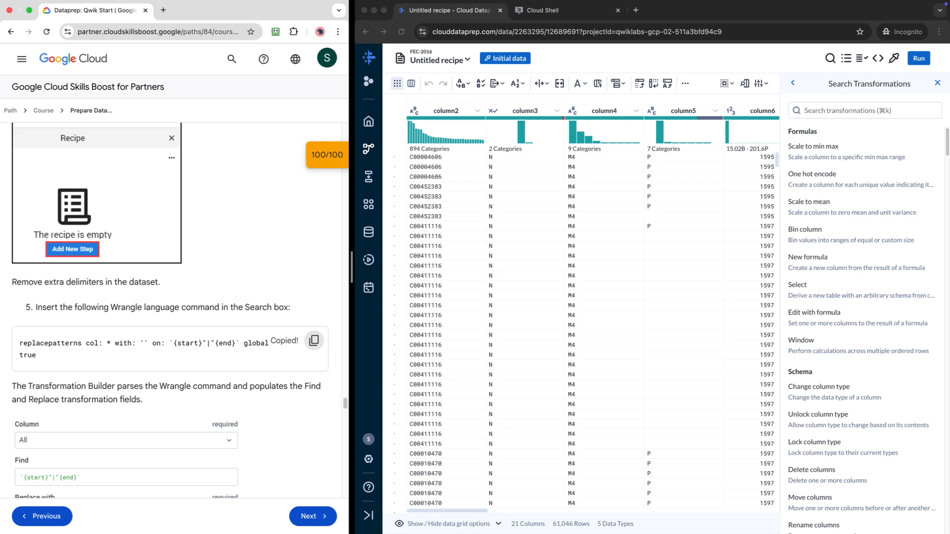
{"action": "left_click", "coordinate": [865, 111]}
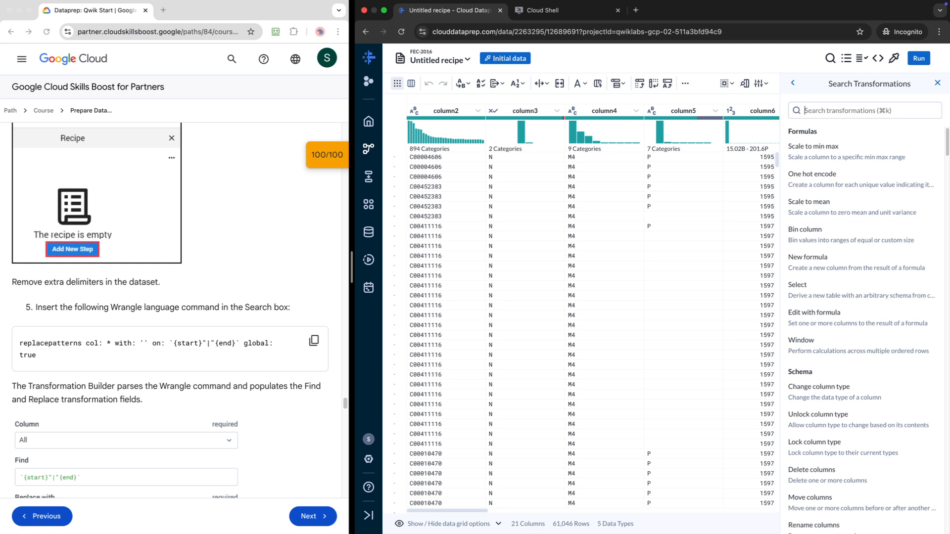
{"action": "key", "text": "super+v"}
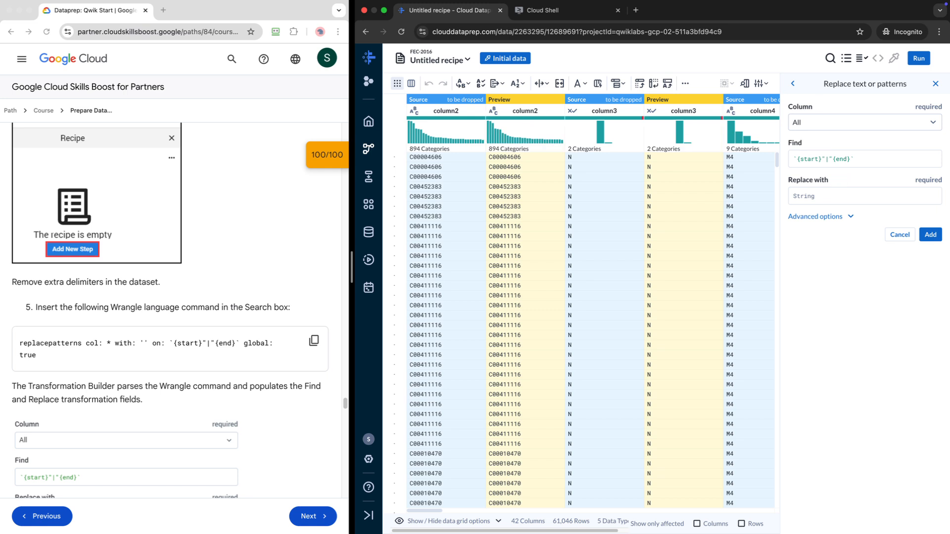
Add the Replace text or patterns transformation for all columns to the recipe, leaving the replacement empty.
{"action": "scroll", "coordinate": [171, 306], "scroll_direction": "down", "scroll_amount": 3}
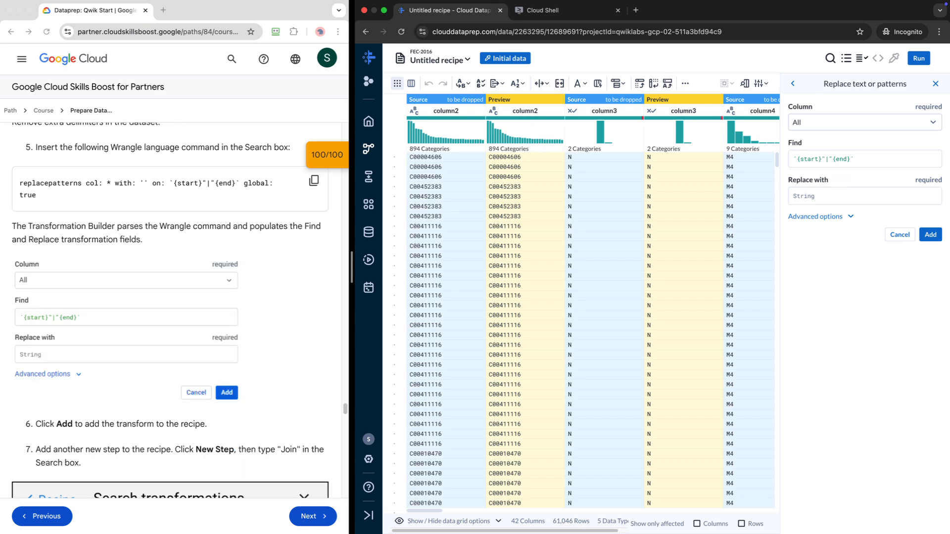
{"action": "scroll", "coordinate": [169, 310], "scroll_direction": "down", "scroll_amount": 2}
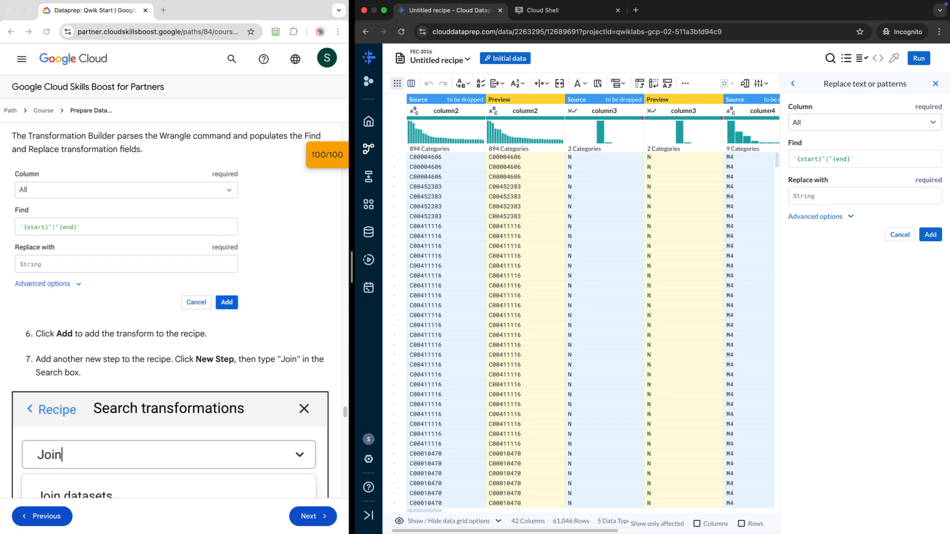
{"action": "scroll", "coordinate": [171, 312], "scroll_direction": "down", "scroll_amount": 1}
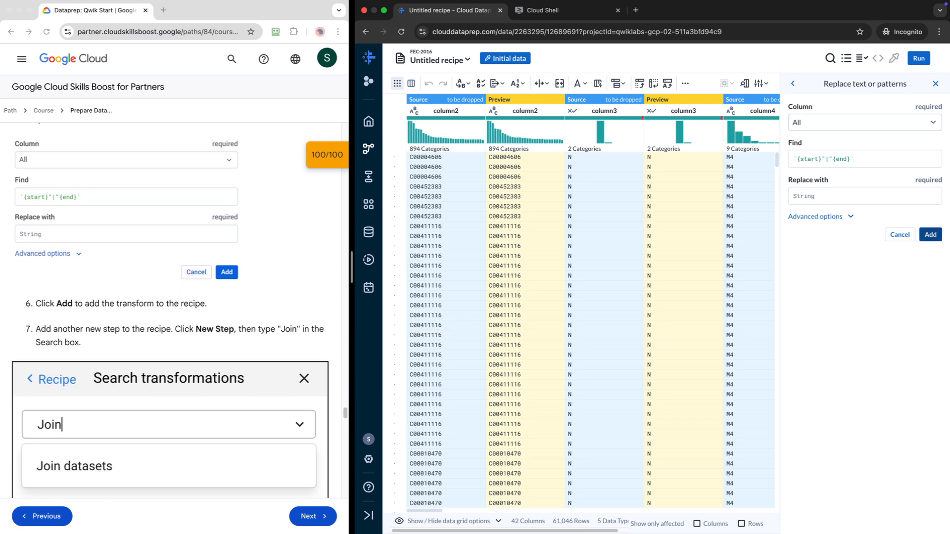
{"action": "left_click", "coordinate": [930, 234]}
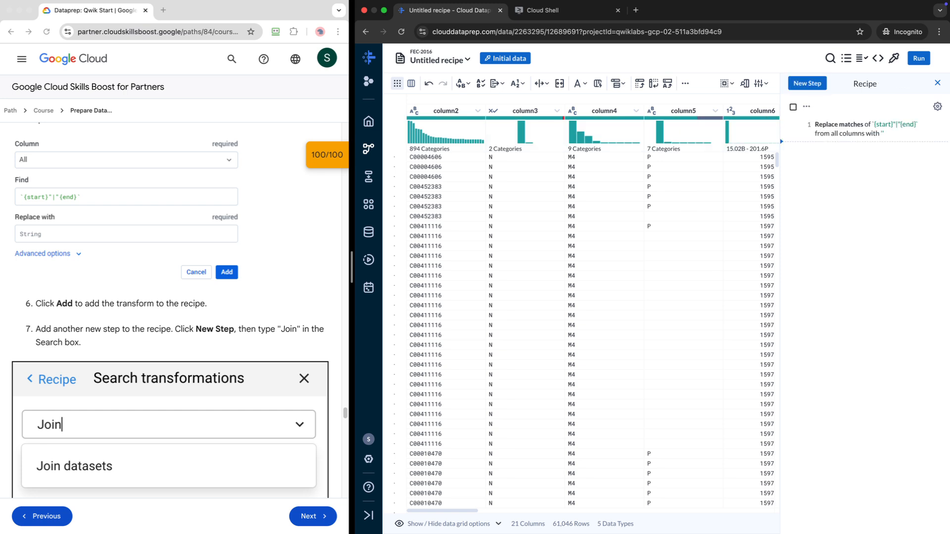
Add another new recipe step, search the transformations for "Join" and open Join datasets.
{"action": "scroll", "coordinate": [171, 312], "scroll_direction": "down", "scroll_amount": 2}
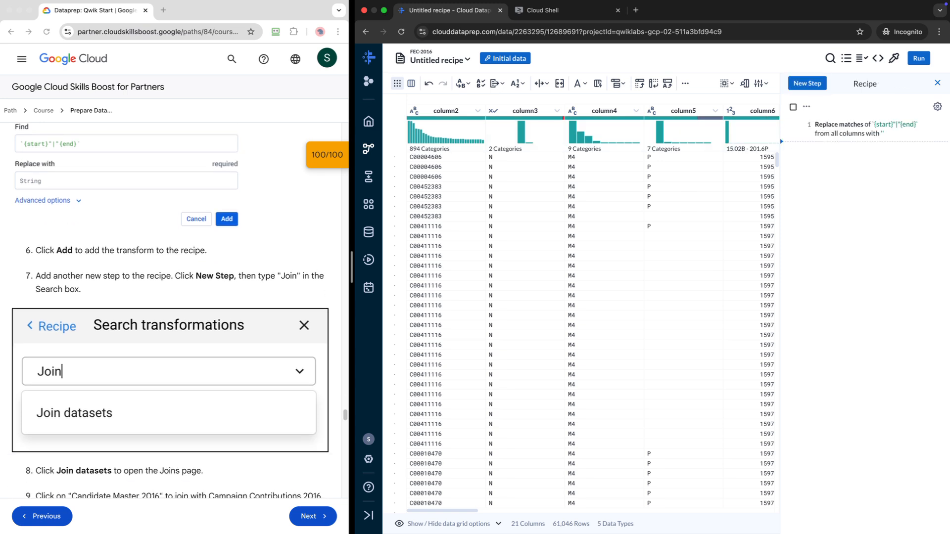
{"action": "left_click", "coordinate": [938, 106]}
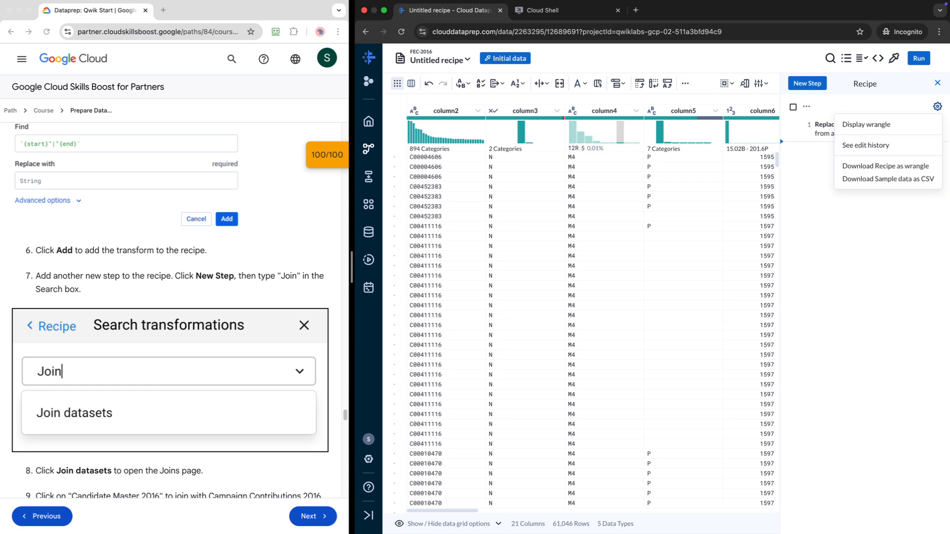
{"action": "left_click", "coordinate": [697, 59]}
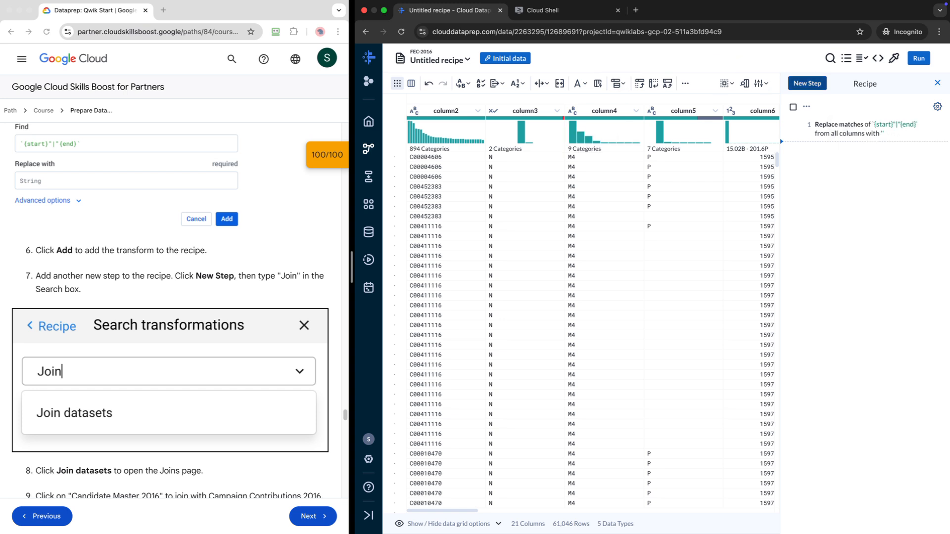
{"action": "left_click", "coordinate": [807, 83]}
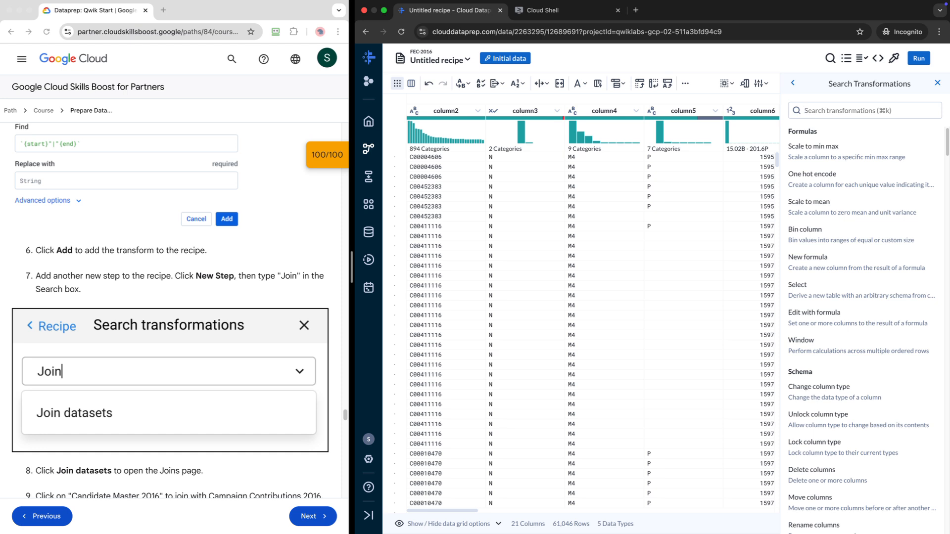
{"action": "type", "text": "Jo"}
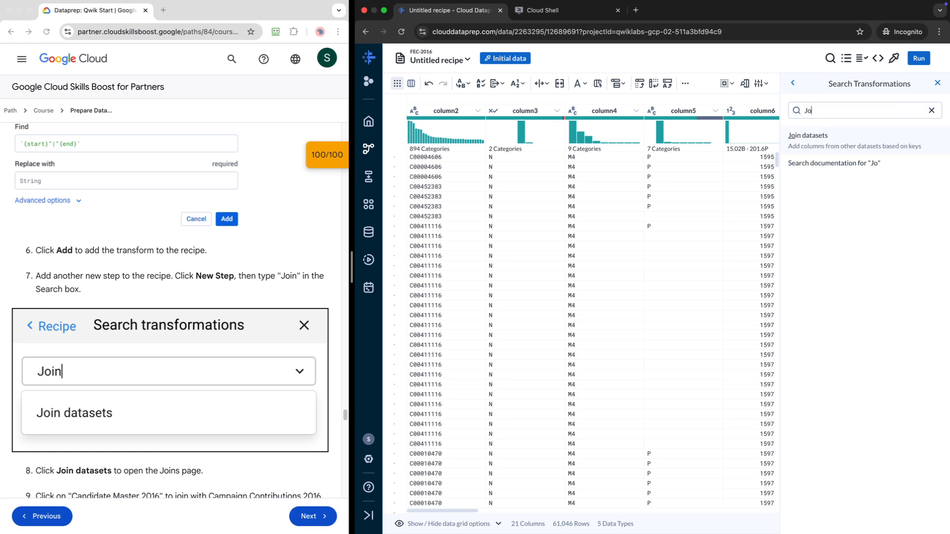
{"action": "type", "text": "in"}
{"action": "scroll", "coordinate": [169, 310], "scroll_direction": "down", "scroll_amount": 5}
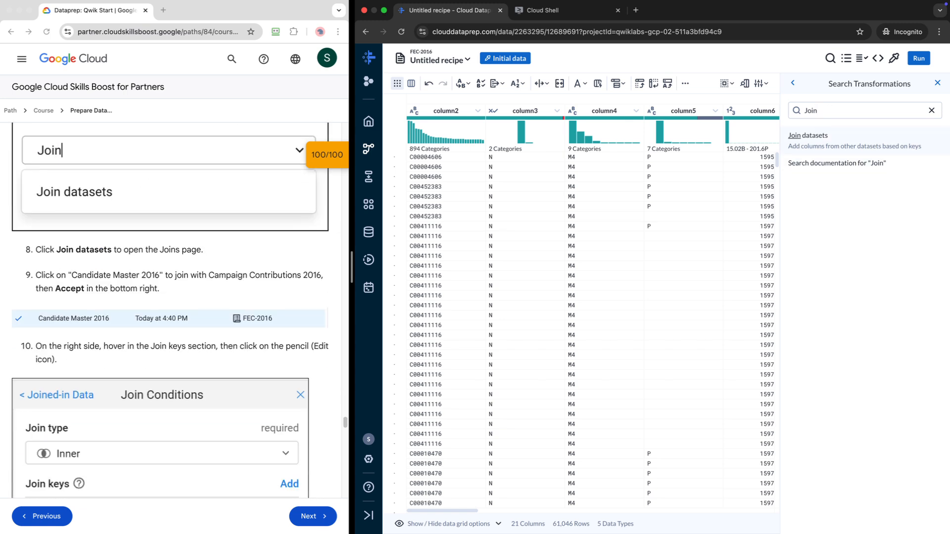
{"action": "key", "text": "Return"}
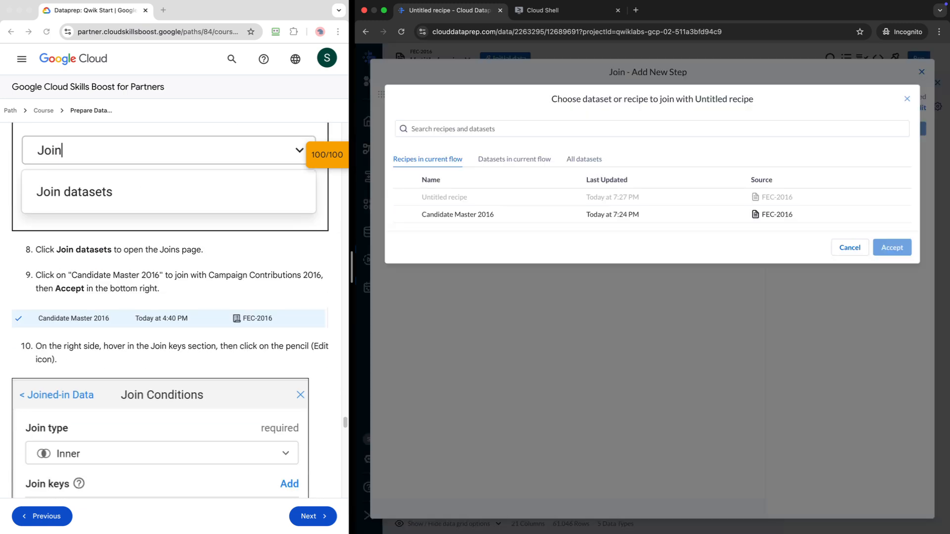
Choose the Candidate Master 2016 recipe as the data to join and accept it to reach the join keys.
{"action": "scroll", "coordinate": [170, 311], "scroll_direction": "down", "scroll_amount": 1}
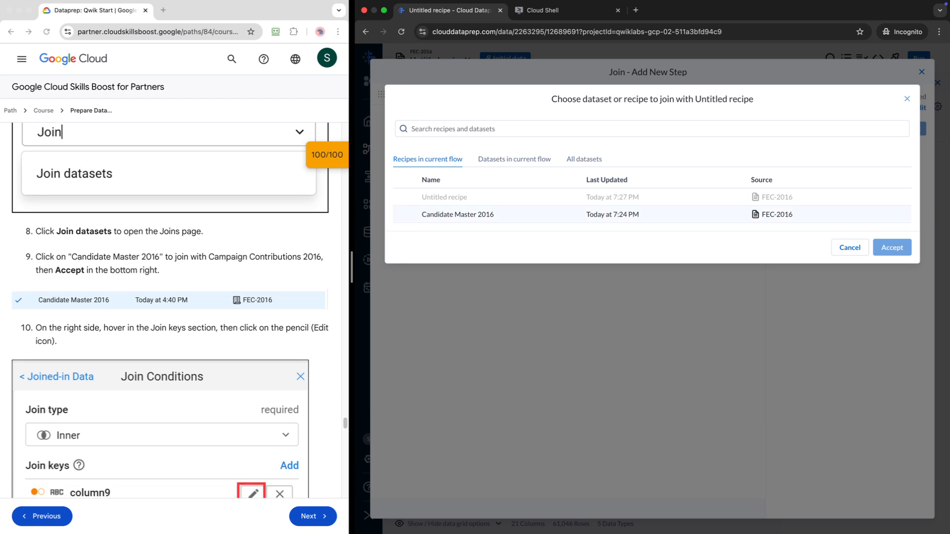
{"action": "left_click", "coordinate": [458, 215]}
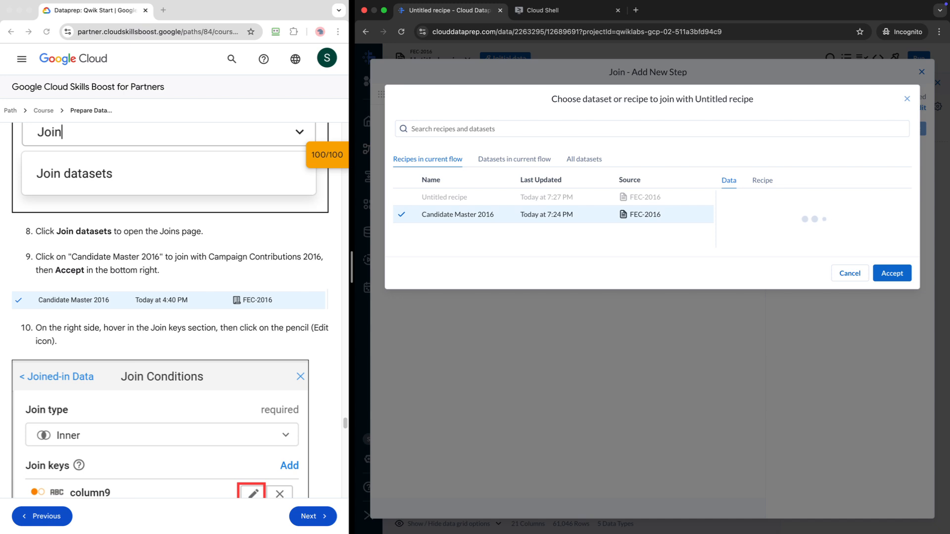
{"action": "left_click", "coordinate": [892, 273]}
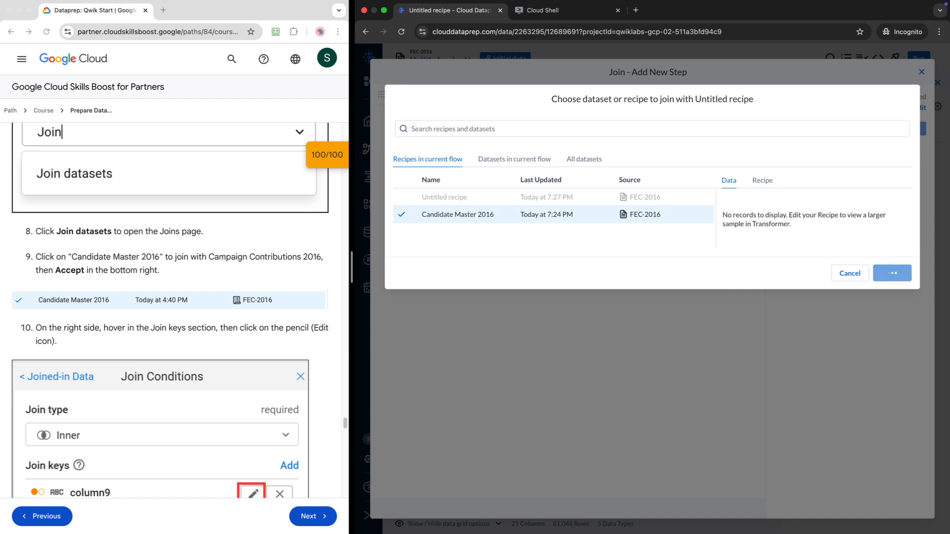
{"action": "scroll", "coordinate": [171, 307], "scroll_direction": "down", "scroll_amount": 3}
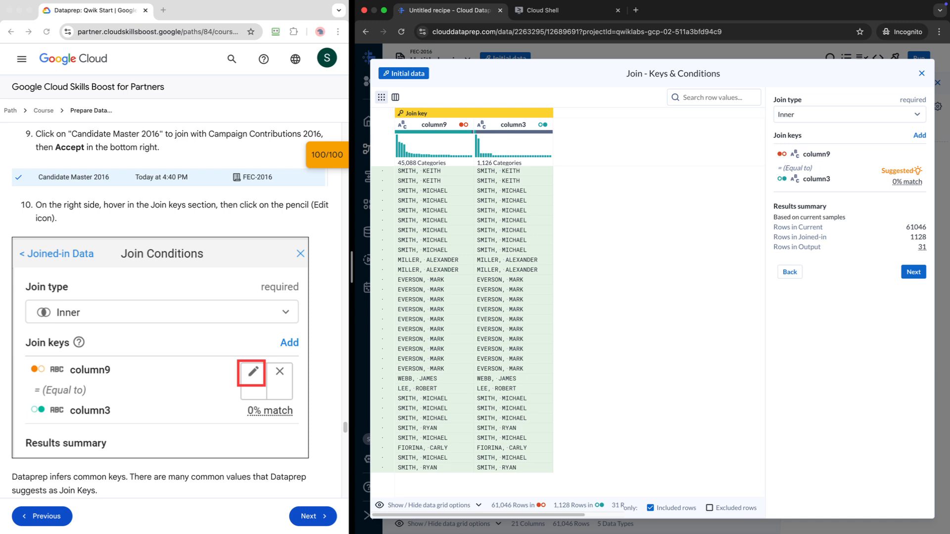
Edit the join key and replace column9 = column3 with the suggested pair column2 = column11.
{"action": "mouse_move", "coordinate": [896, 157]}
{"action": "left_click", "coordinate": [895, 155]}
{"action": "scroll", "coordinate": [168, 307], "scroll_direction": "down", "scroll_amount": 5}
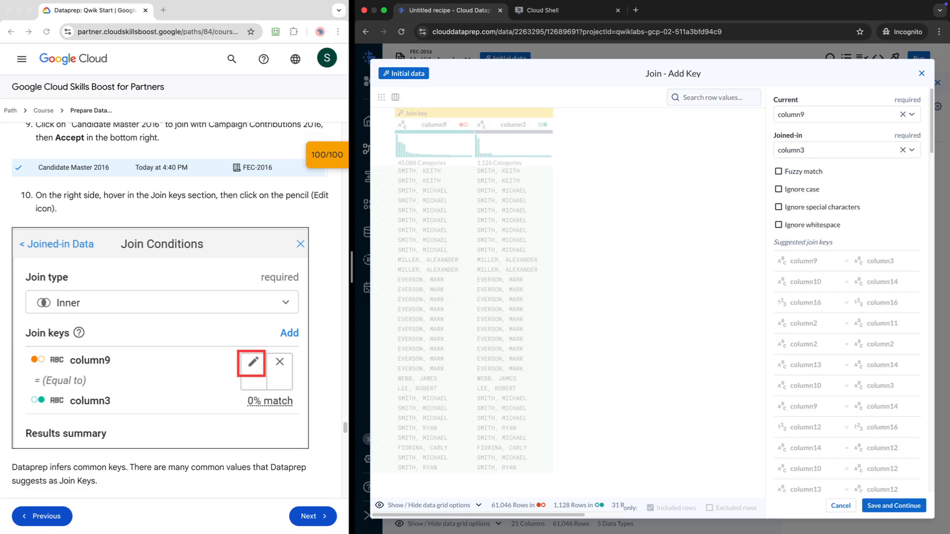
{"action": "scroll", "coordinate": [169, 306], "scroll_direction": "down", "scroll_amount": 3}
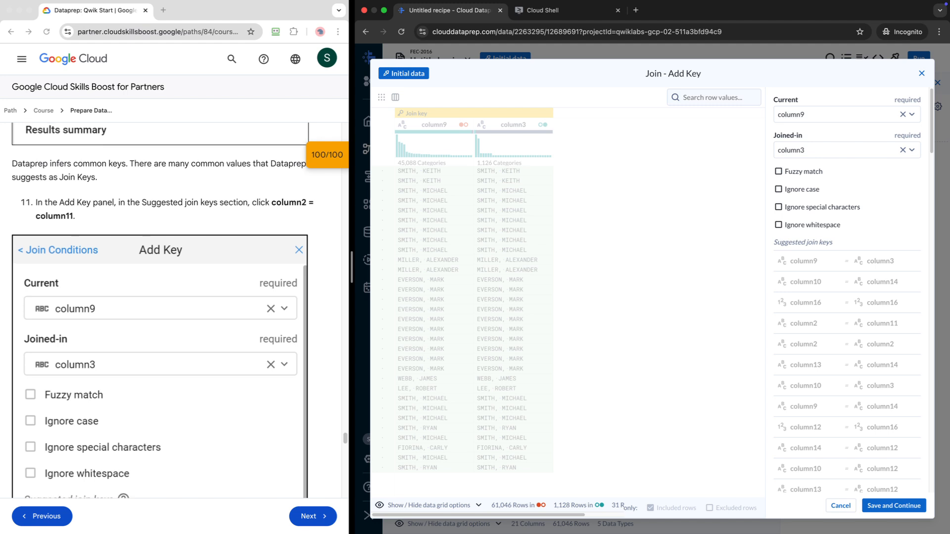
{"action": "scroll", "coordinate": [160, 311], "scroll_direction": "up", "scroll_amount": 1}
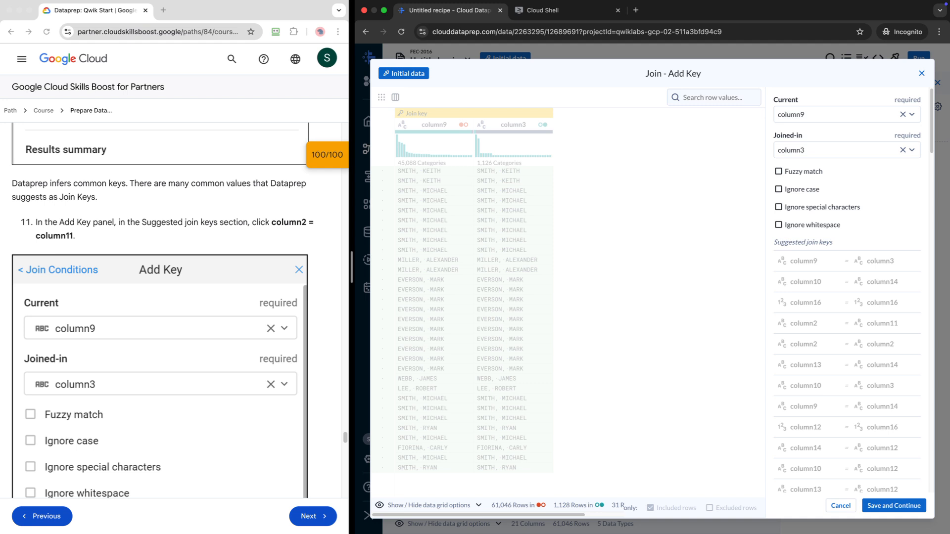
{"action": "scroll", "coordinate": [159, 312], "scroll_direction": "down", "scroll_amount": 3}
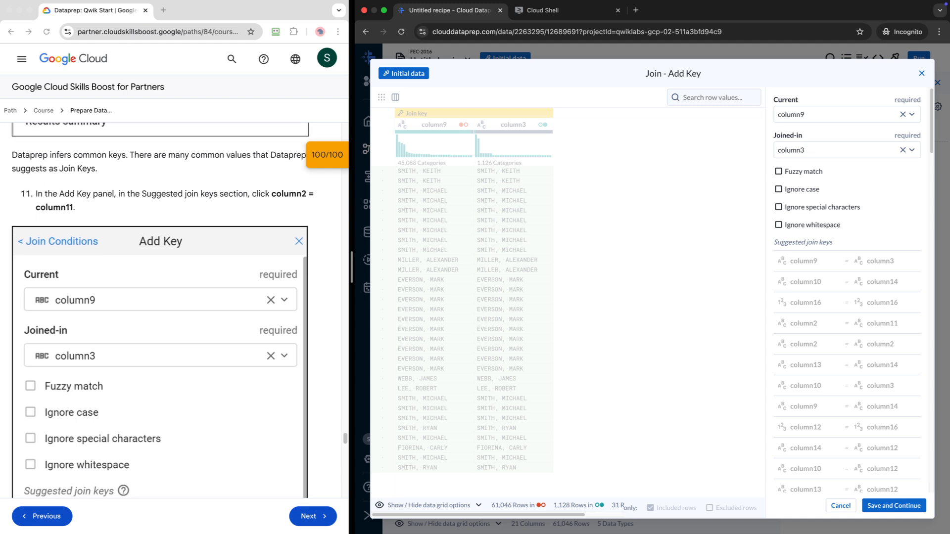
{"action": "scroll", "coordinate": [159, 312], "scroll_direction": "down", "scroll_amount": 1}
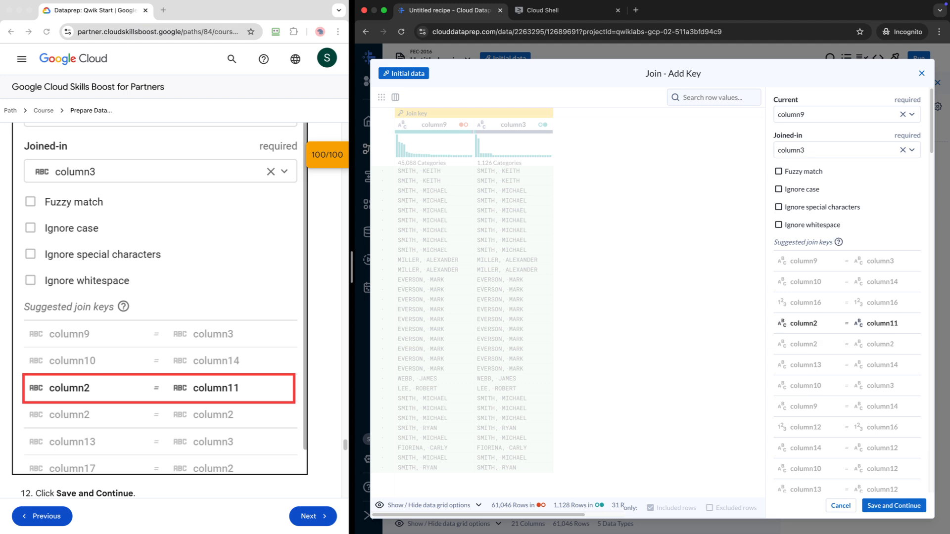
{"action": "left_click", "coordinate": [832, 323]}
{"action": "scroll", "coordinate": [159, 297], "scroll_direction": "down", "scroll_amount": 3}
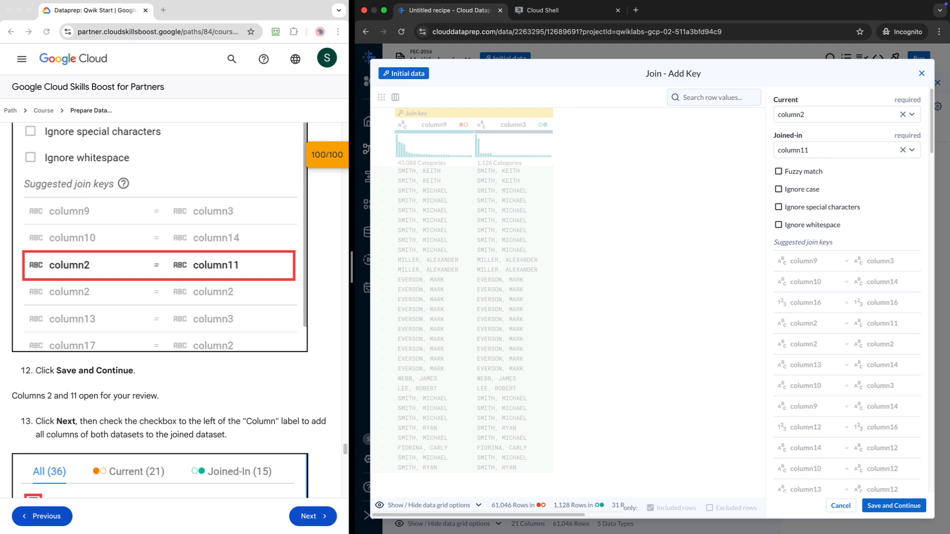
Check the chosen column2 = column11 pair against the lab instructions and save the join key.
{"action": "scroll", "coordinate": [158, 307], "scroll_direction": "up", "scroll_amount": 5}
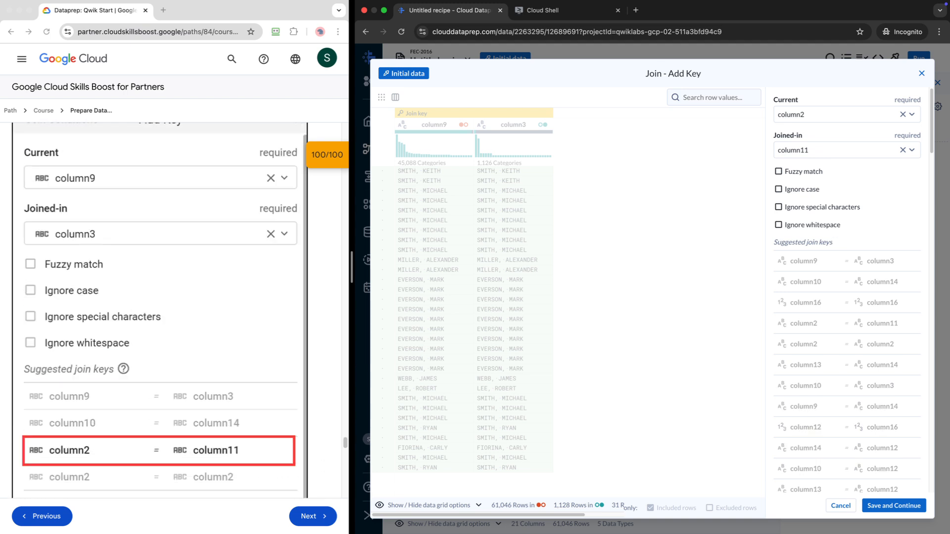
{"action": "scroll", "coordinate": [158, 306], "scroll_direction": "up", "scroll_amount": 1}
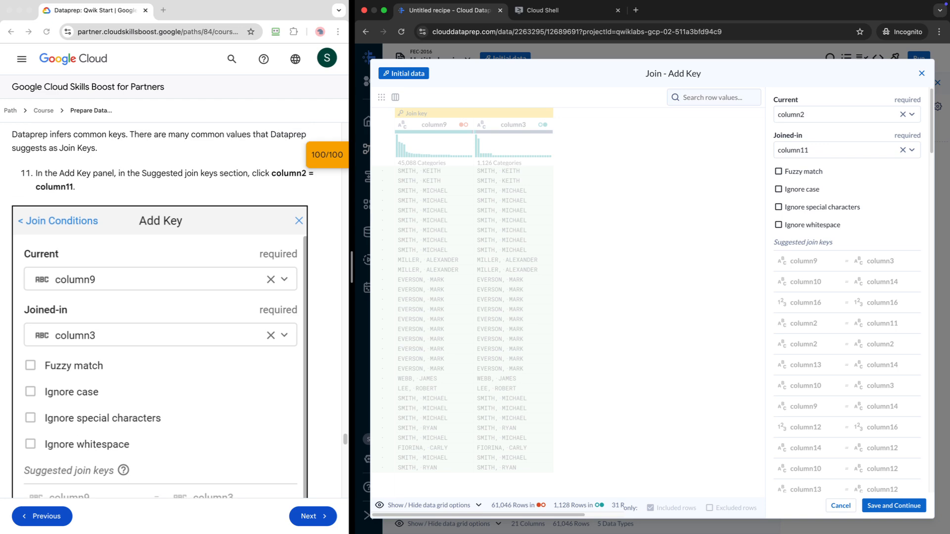
{"action": "scroll", "coordinate": [158, 307], "scroll_direction": "down", "scroll_amount": 7}
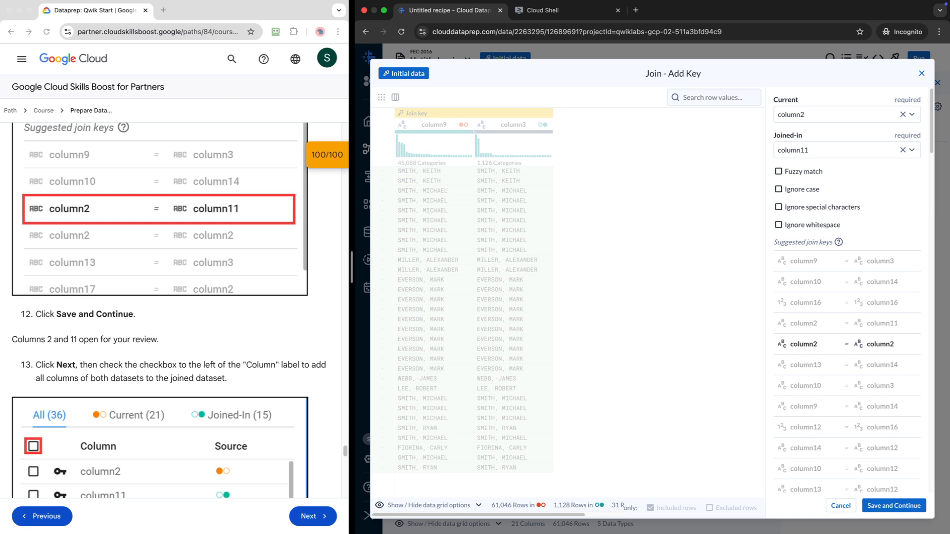
{"action": "double_click", "coordinate": [803, 324]}
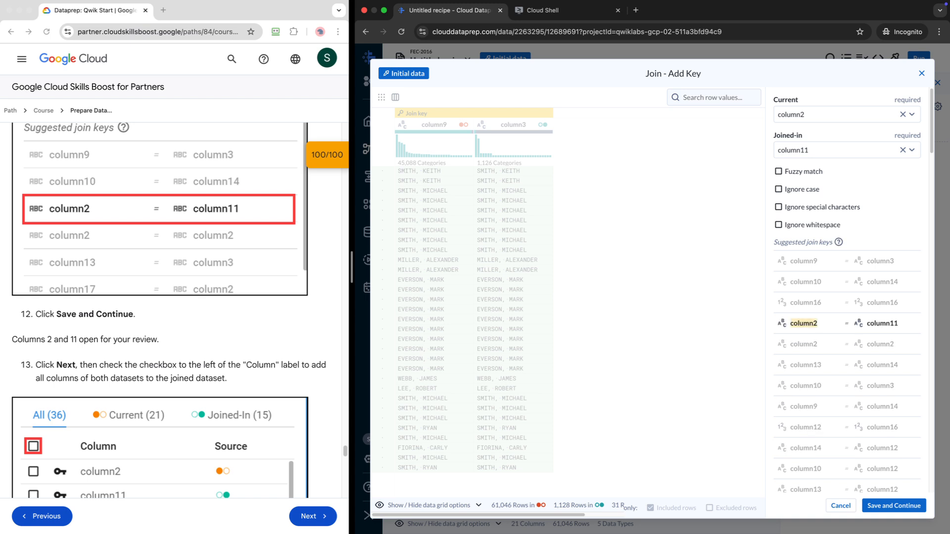
{"action": "left_click", "coordinate": [804, 323]}
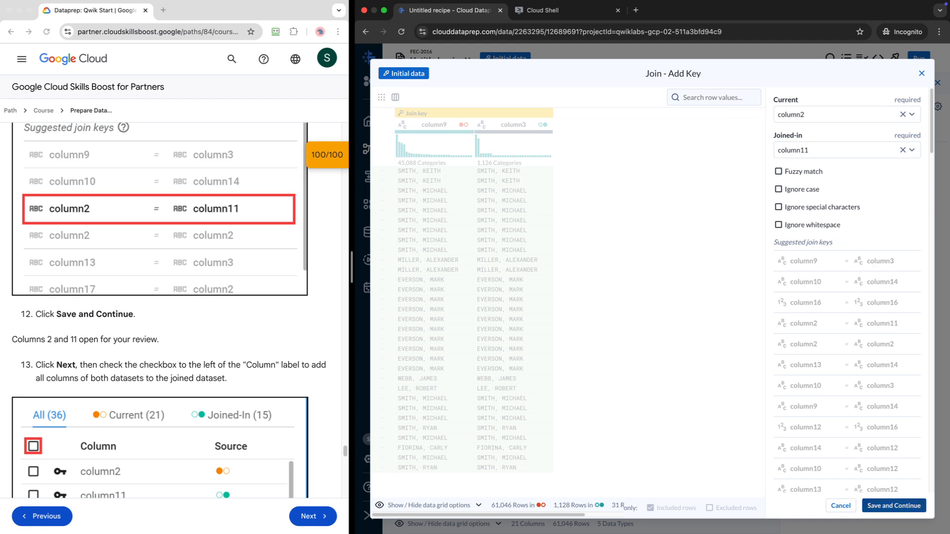
{"action": "left_click", "coordinate": [894, 506]}
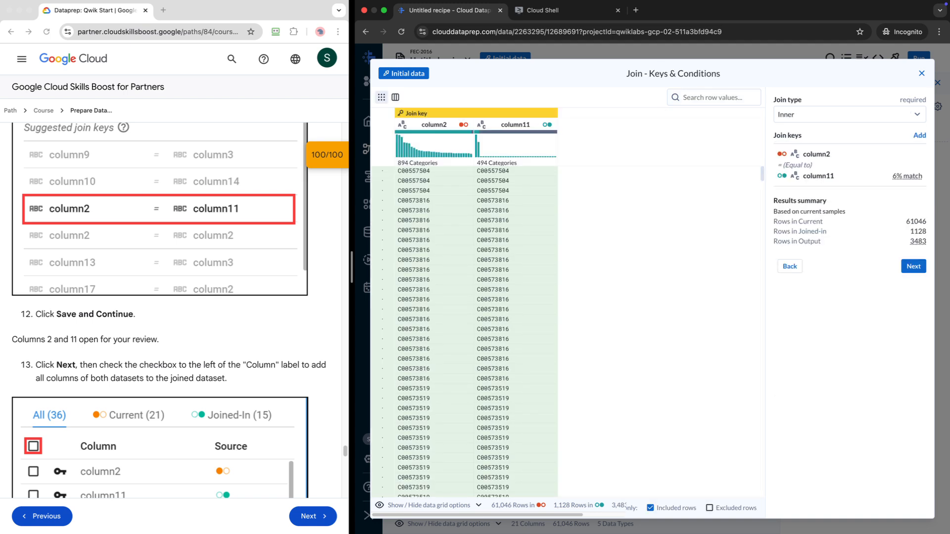
Continue to the join's output columns and select all columns of both datasets.
{"action": "scroll", "coordinate": [168, 307], "scroll_direction": "down", "scroll_amount": 3}
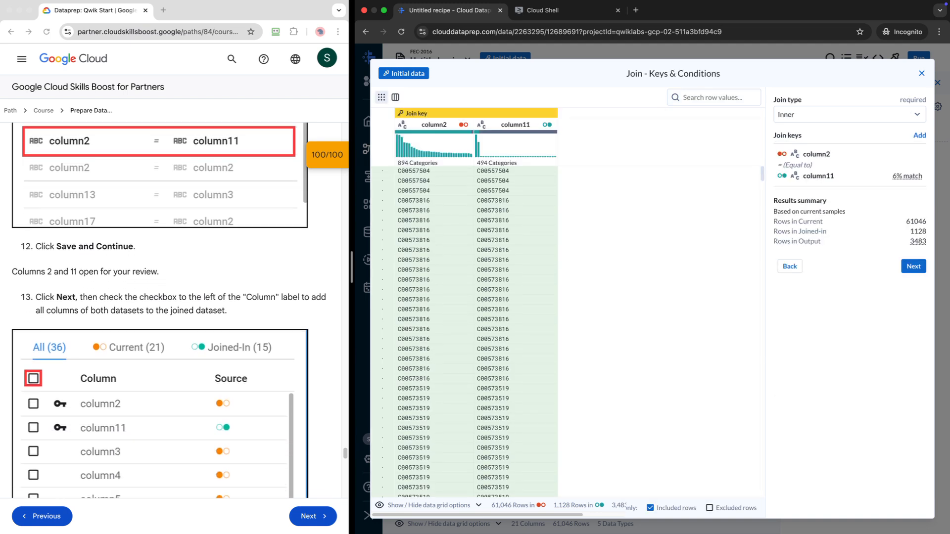
{"action": "scroll", "coordinate": [169, 310], "scroll_direction": "down", "scroll_amount": 3}
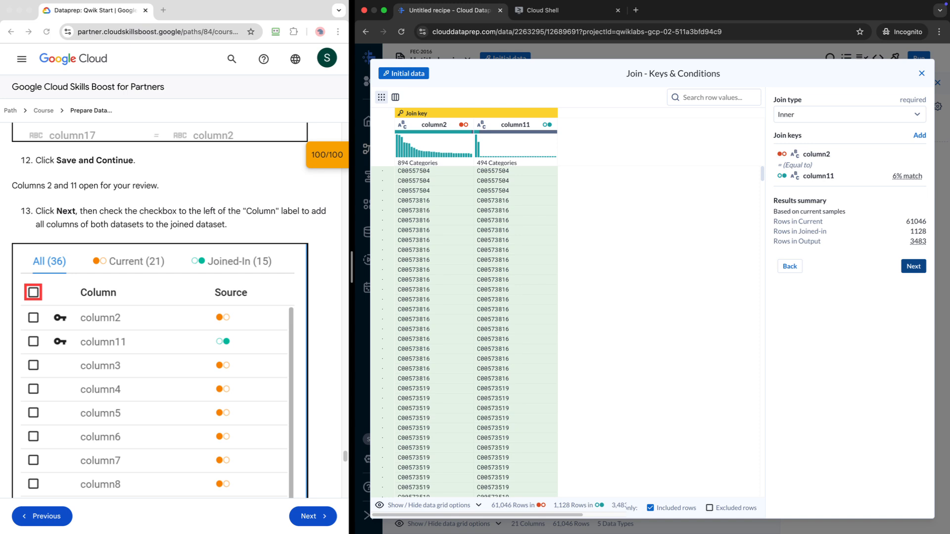
{"action": "left_click", "coordinate": [913, 266]}
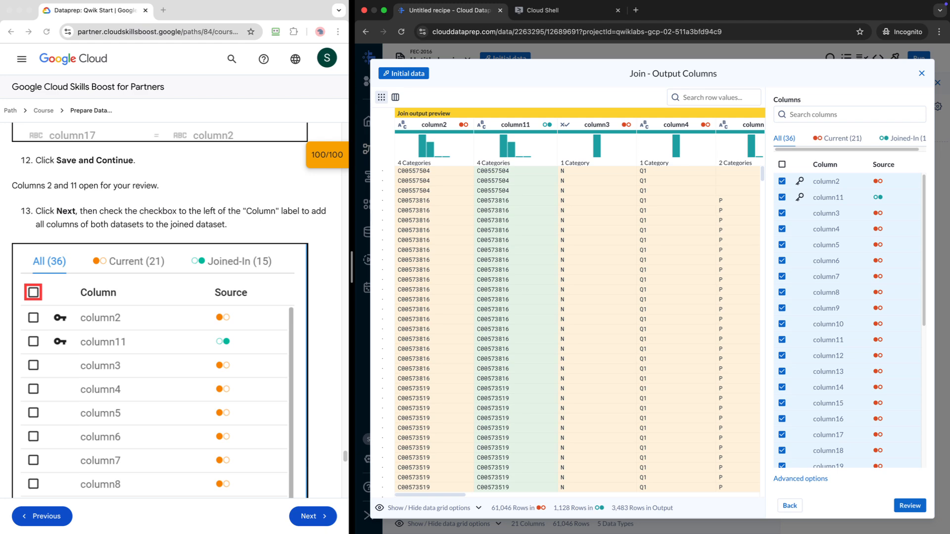
{"action": "left_click", "coordinate": [782, 165]}
{"action": "scroll", "coordinate": [170, 310], "scroll_direction": "down", "scroll_amount": 3}
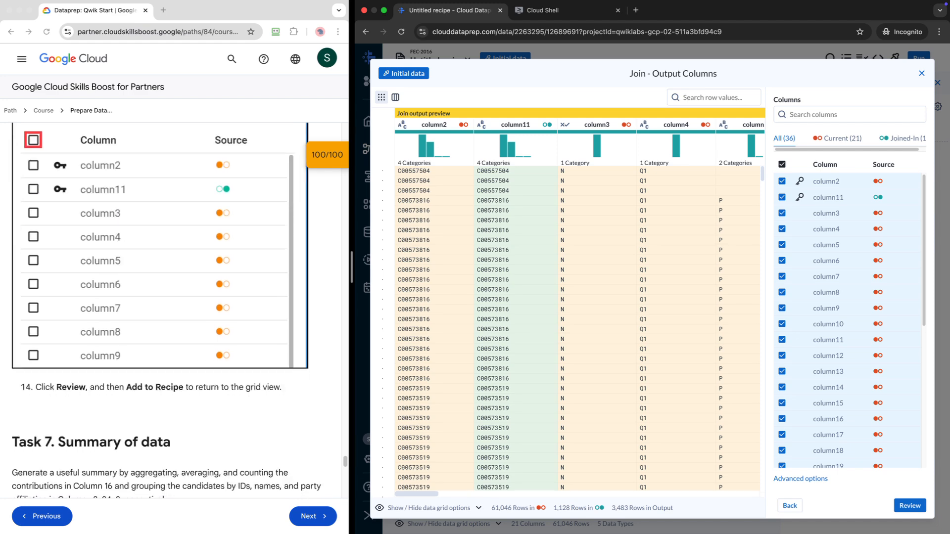
Review the inner join with Candidate Master 2016 and add it to the recipe.
{"action": "left_click", "coordinate": [910, 505]}
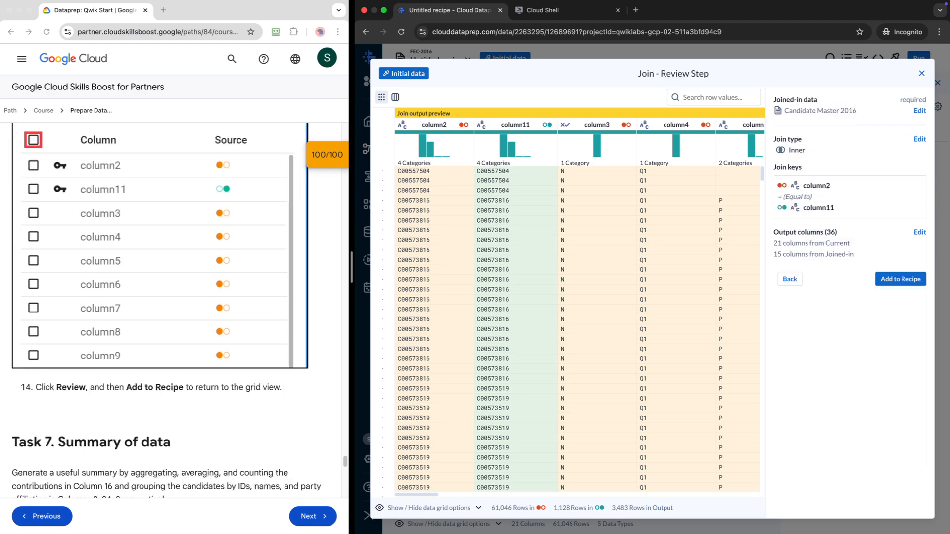
{"action": "scroll", "coordinate": [171, 311], "scroll_direction": "down", "scroll_amount": 5}
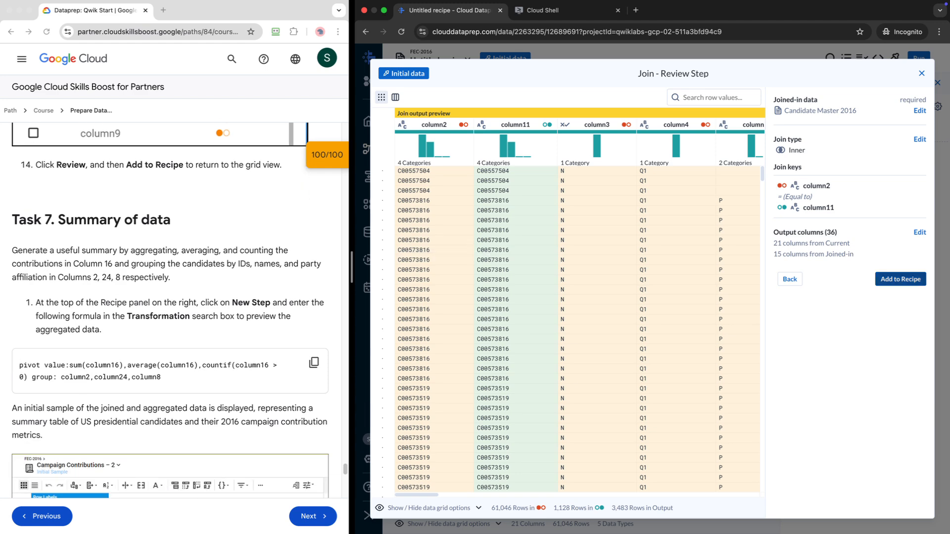
{"action": "left_click", "coordinate": [900, 280]}
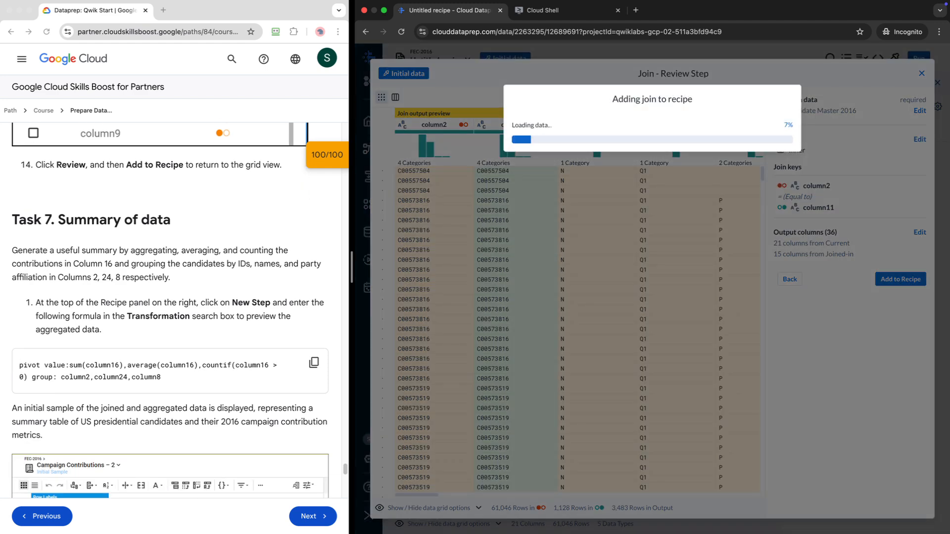
Create a new recipe step from the lab's command pivot value:sum(column16),average(column16),countif(column16 > 0) group: column2,column24,column8.
{"action": "scroll", "coordinate": [171, 311], "scroll_direction": "down", "scroll_amount": 2}
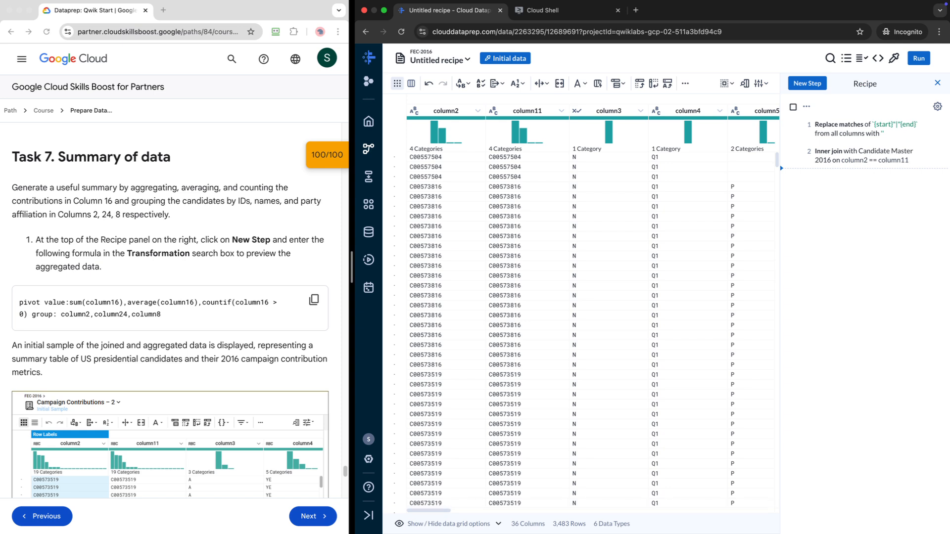
{"action": "scroll", "coordinate": [592, 309], "scroll_direction": "right", "scroll_amount": 3}
{"action": "scroll", "coordinate": [592, 308], "scroll_direction": "right", "scroll_amount": 5}
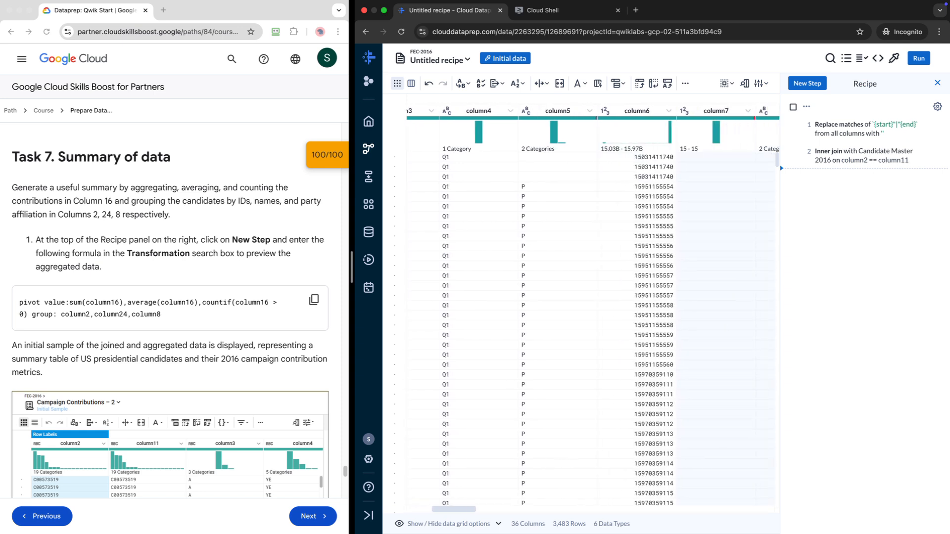
{"action": "scroll", "coordinate": [592, 309], "scroll_direction": "right", "scroll_amount": 4}
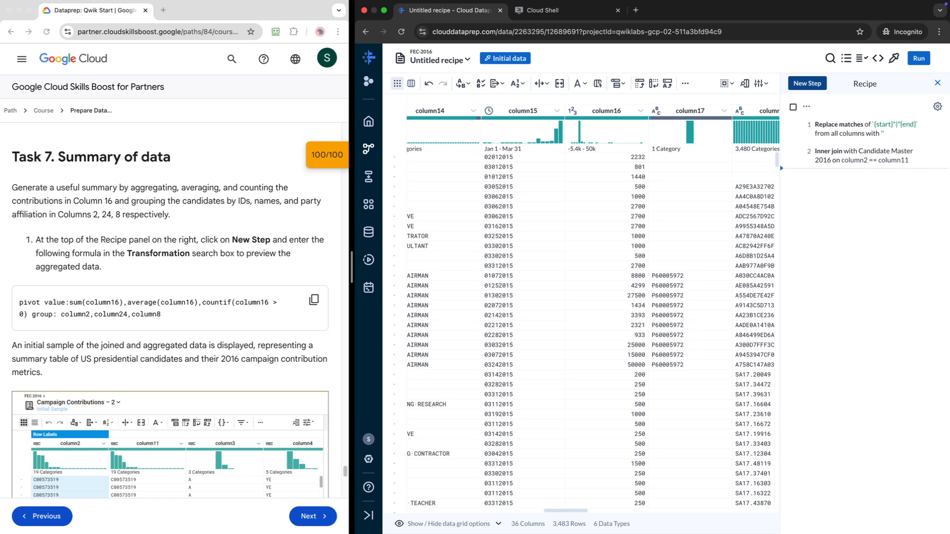
{"action": "left_click", "coordinate": [807, 83]}
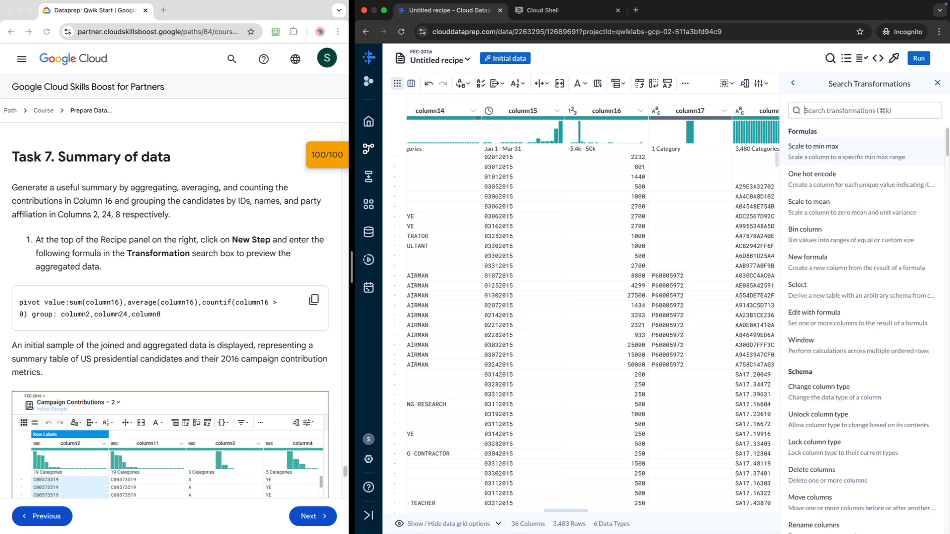
{"action": "left_click", "coordinate": [314, 300]}
{"action": "left_click", "coordinate": [315, 300]}
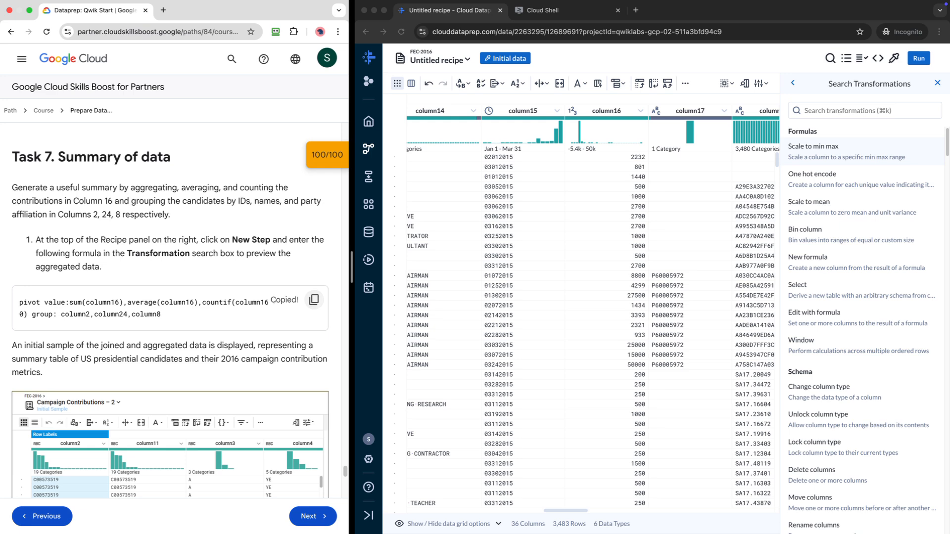
{"action": "left_click", "coordinate": [862, 110]}
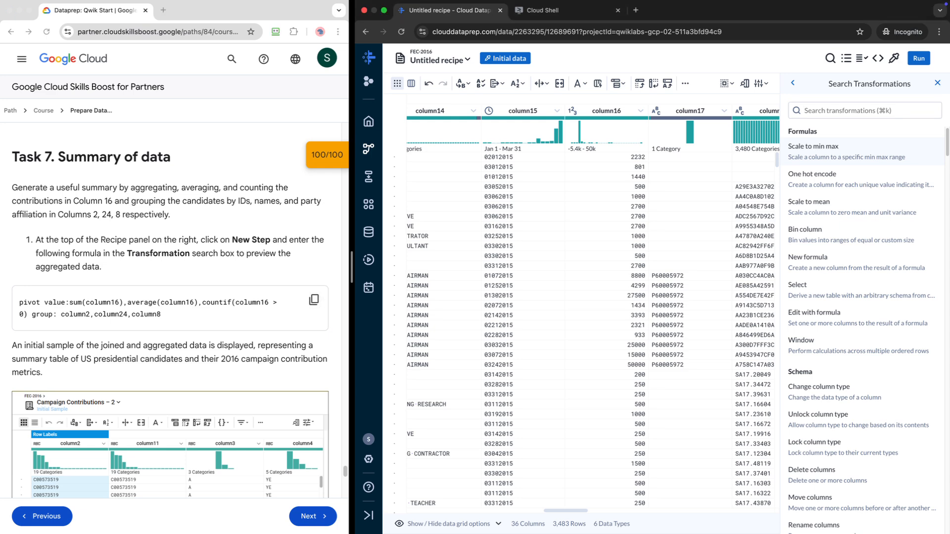
{"action": "key", "text": "super+v"}
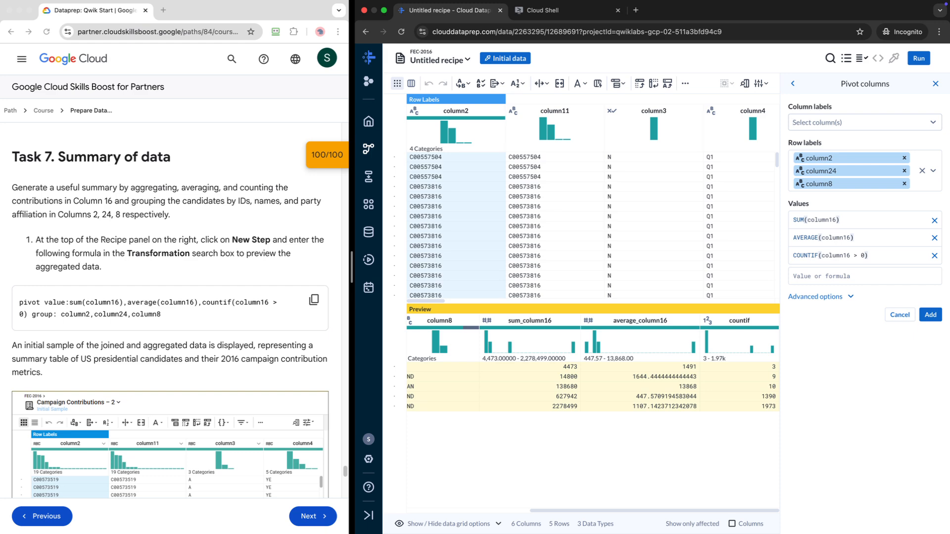
Compare the pivot preview with the lab's example and add the Pivot columns transformation to the recipe.
{"action": "scroll", "coordinate": [171, 317], "scroll_direction": "down", "scroll_amount": 2}
{"action": "scroll", "coordinate": [170, 310], "scroll_direction": "down", "scroll_amount": 4}
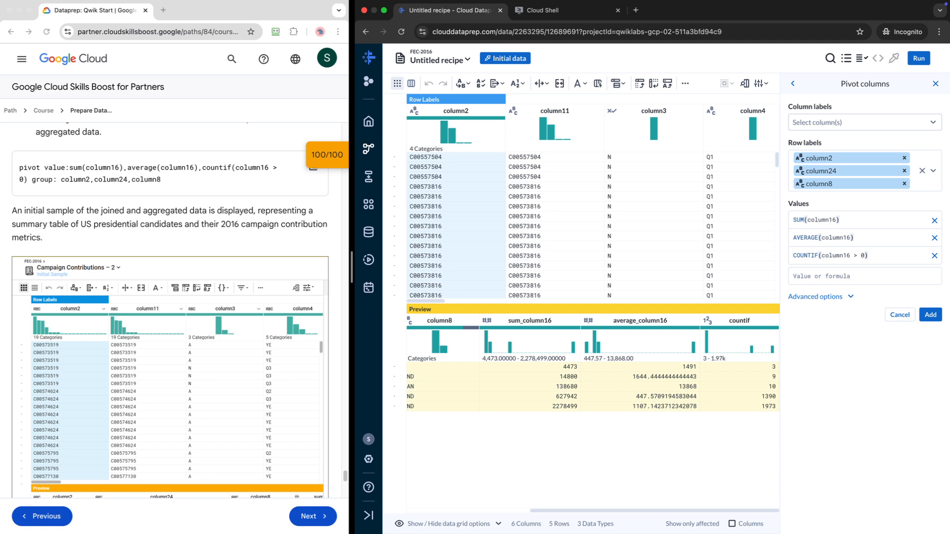
{"action": "scroll", "coordinate": [170, 310], "scroll_direction": "down", "scroll_amount": 5}
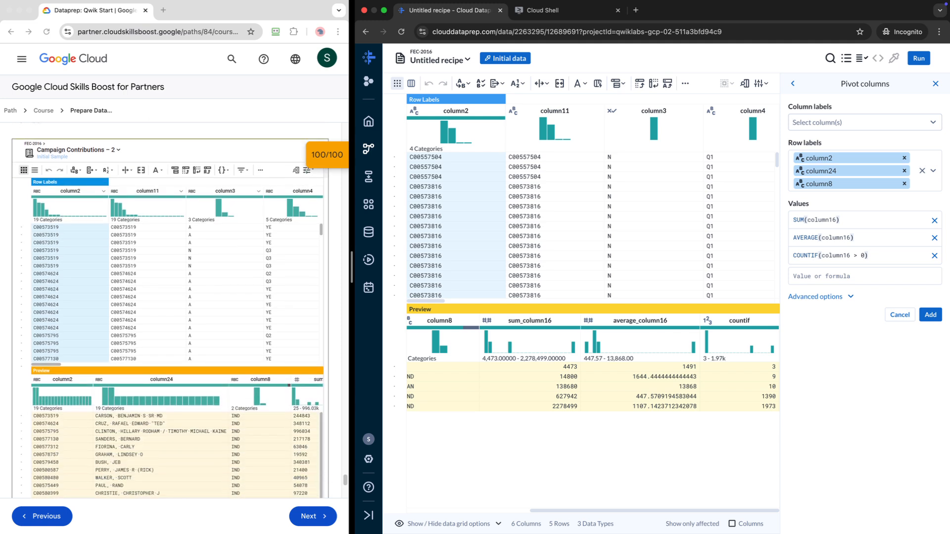
{"action": "scroll", "coordinate": [171, 310], "scroll_direction": "down", "scroll_amount": 8}
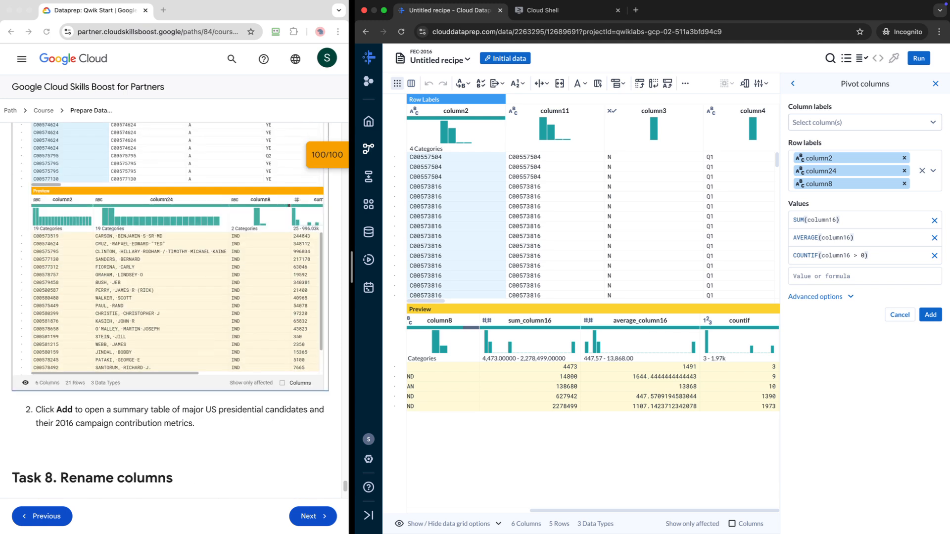
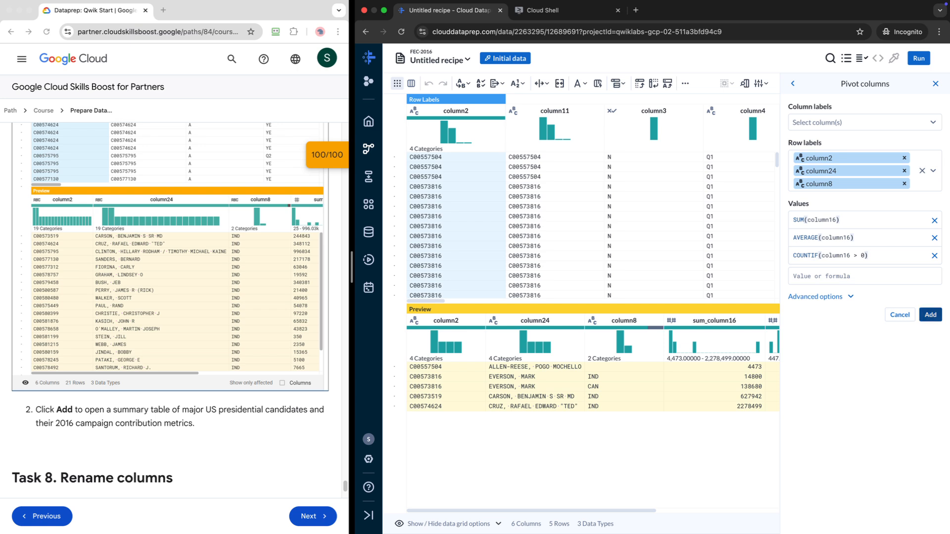
{"action": "left_click", "coordinate": [930, 314]}
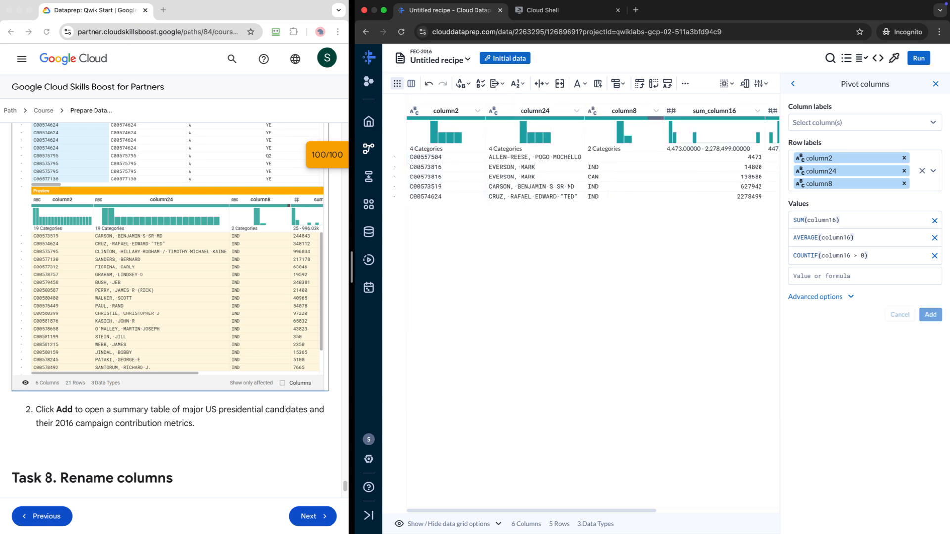
Add the lab's rename step, mapping the columns to Candidate_Name, Candidate_ID, Party_Affiliation, Total_Contribution_Sum, Average_Contribution_Sum and Number_of_Contributions.
{"action": "scroll", "coordinate": [169, 310], "scroll_direction": "down", "scroll_amount": 6}
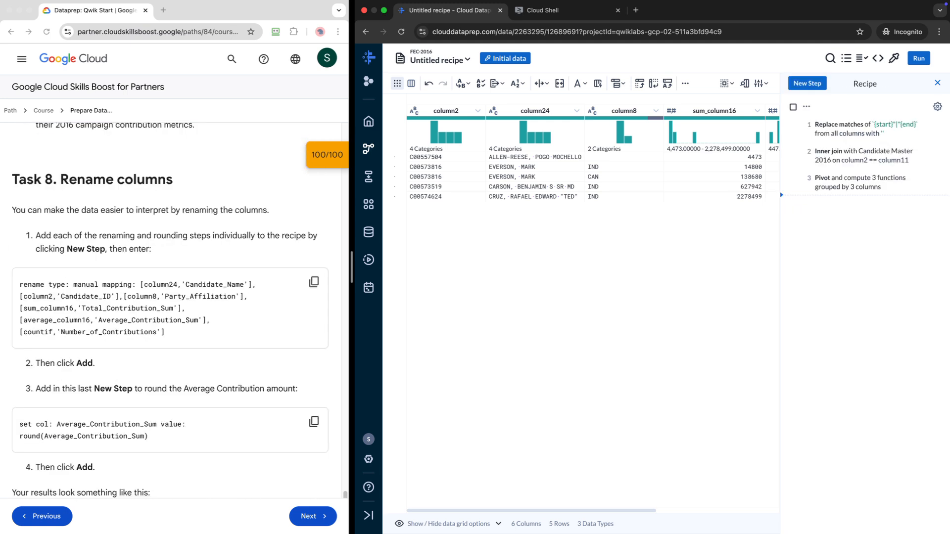
{"action": "scroll", "coordinate": [170, 308], "scroll_direction": "down", "scroll_amount": 1}
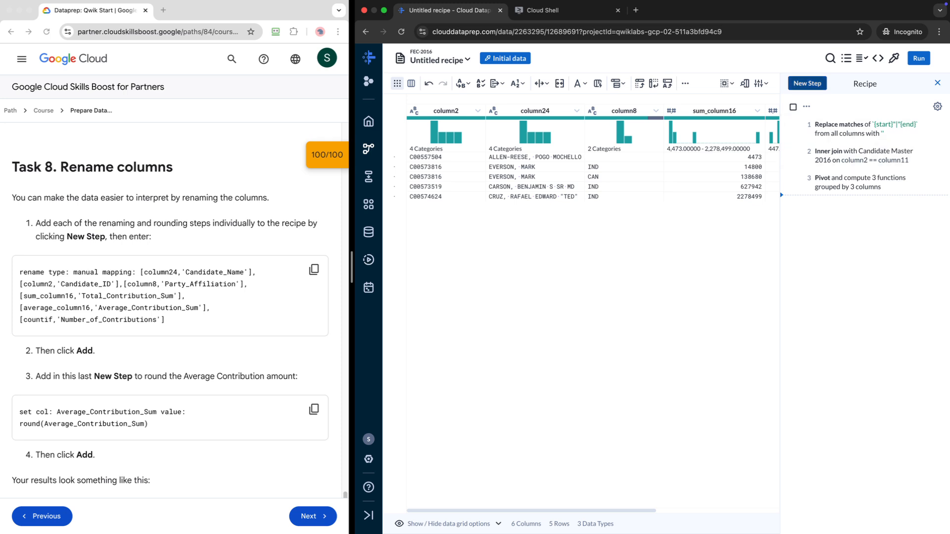
{"action": "left_click", "coordinate": [807, 83]}
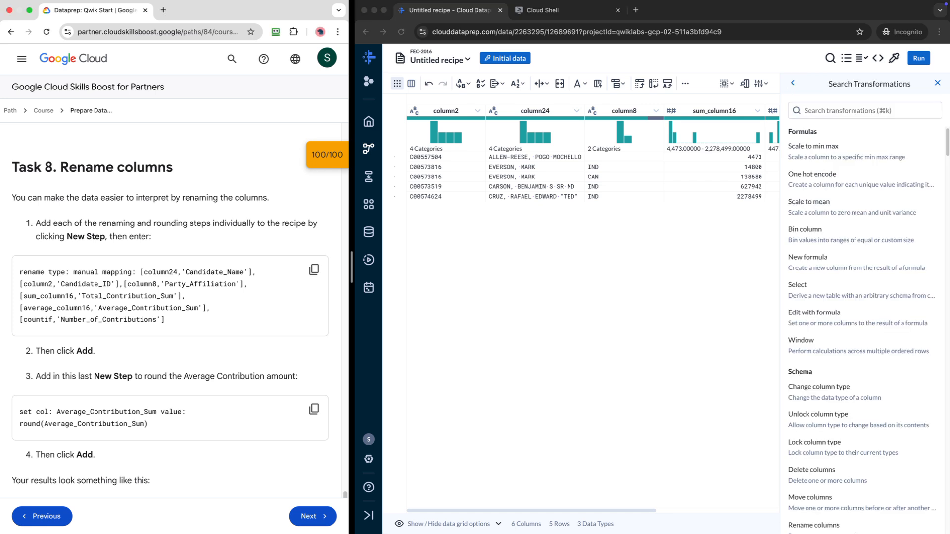
{"action": "left_click", "coordinate": [314, 270]}
{"action": "left_click", "coordinate": [849, 110]}
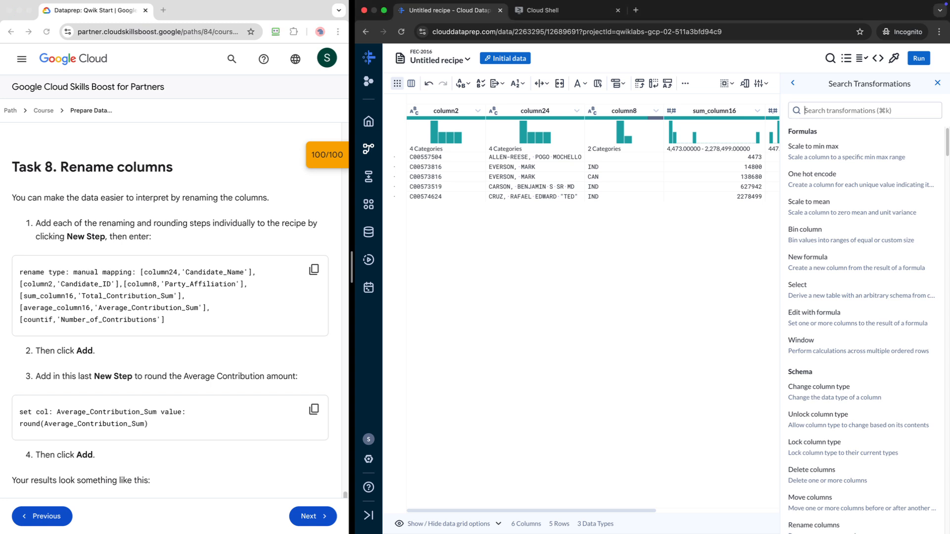
{"action": "key", "text": "super+v"}
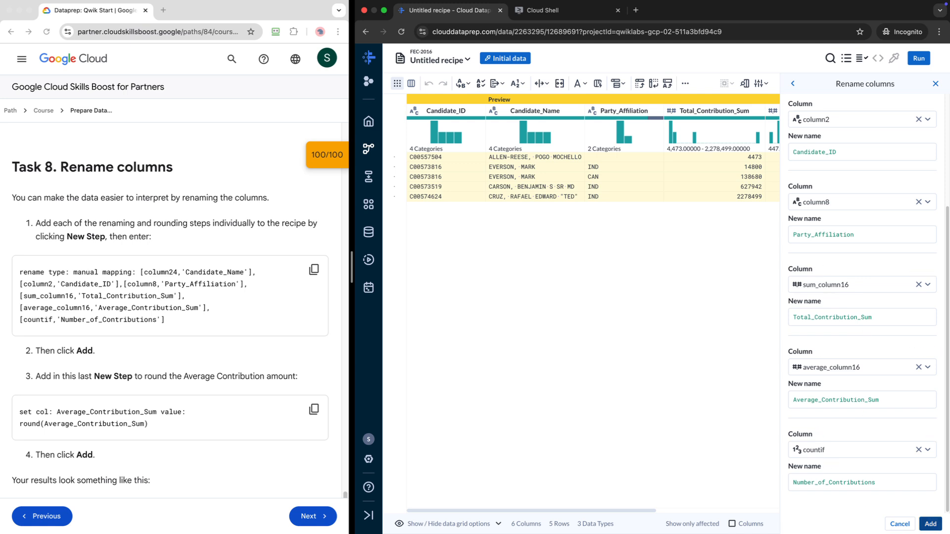
{"action": "left_click", "coordinate": [930, 524]}
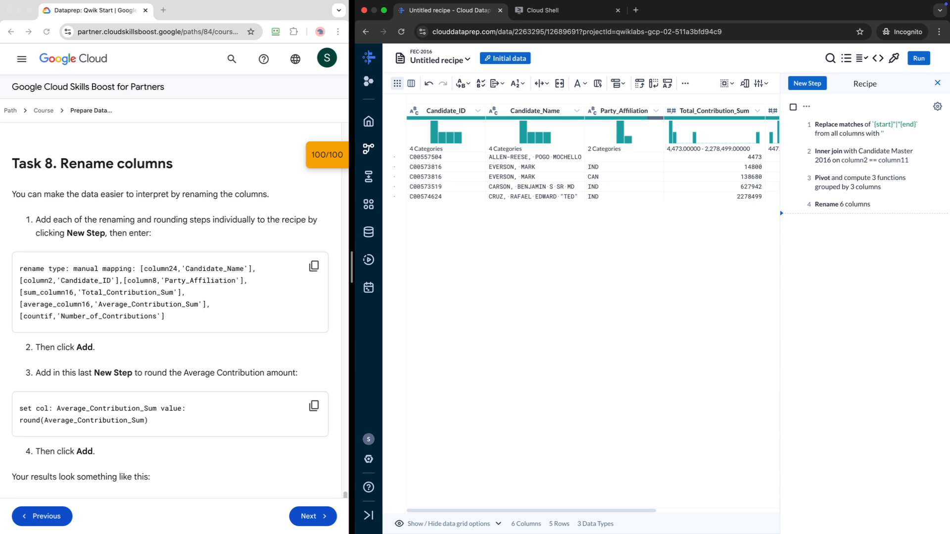
Add a recipe step from the lab's command set col: Average_Contribution_Sum value: round(Average_Contribution_Sum).
{"action": "scroll", "coordinate": [171, 310], "scroll_direction": "down", "scroll_amount": 3}
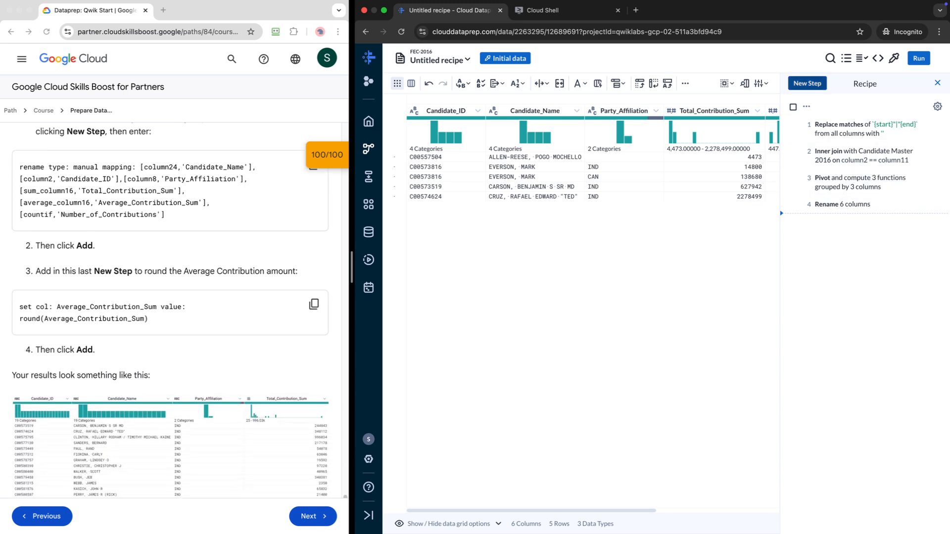
{"action": "left_click", "coordinate": [807, 83]}
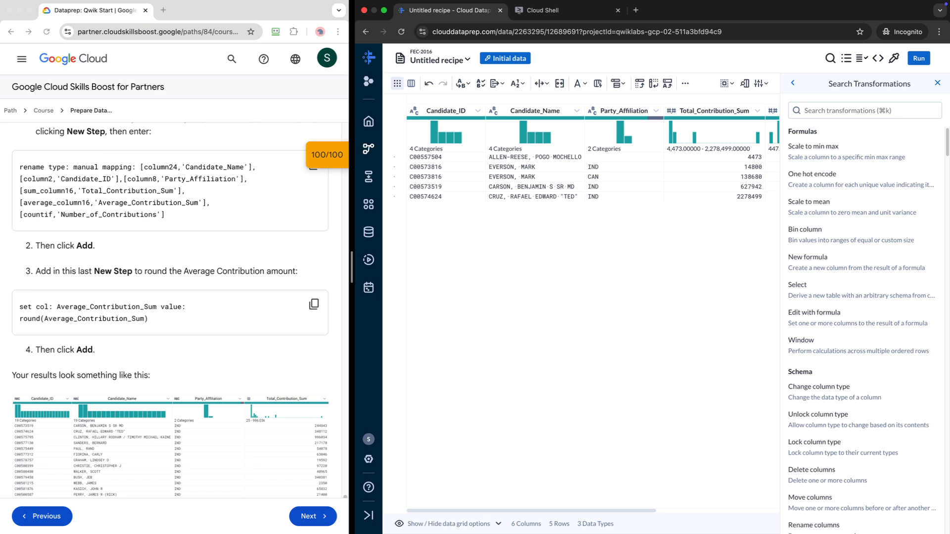
{"action": "left_click", "coordinate": [314, 304]}
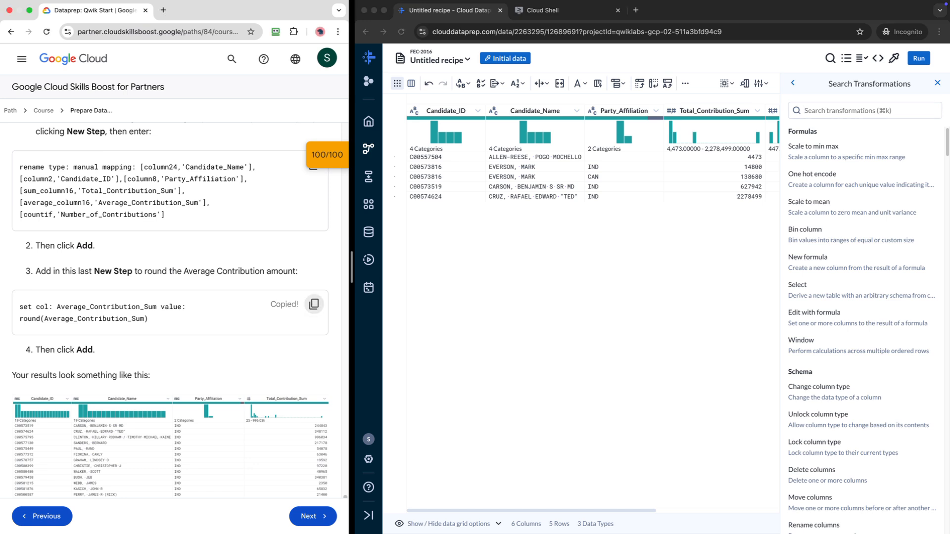
{"action": "left_click", "coordinate": [865, 110]}
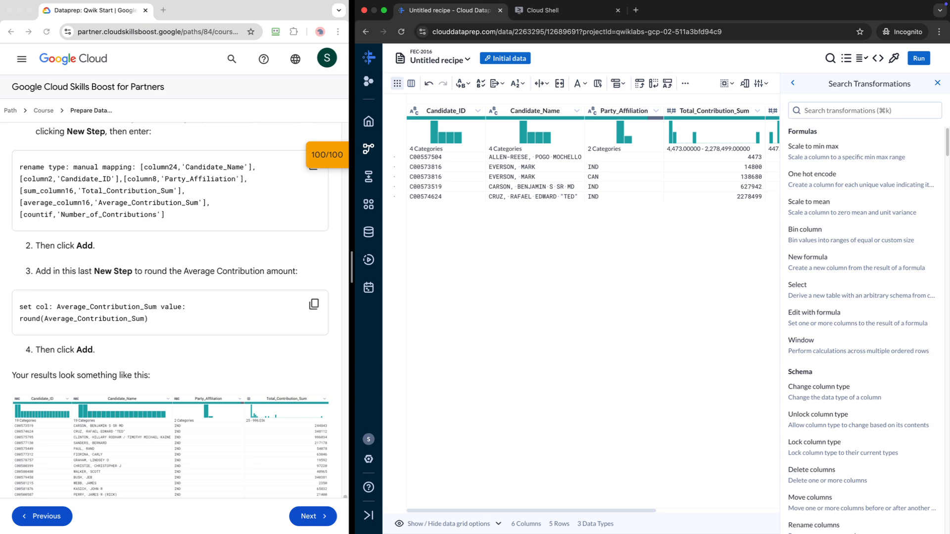
{"action": "key", "text": "super+v"}
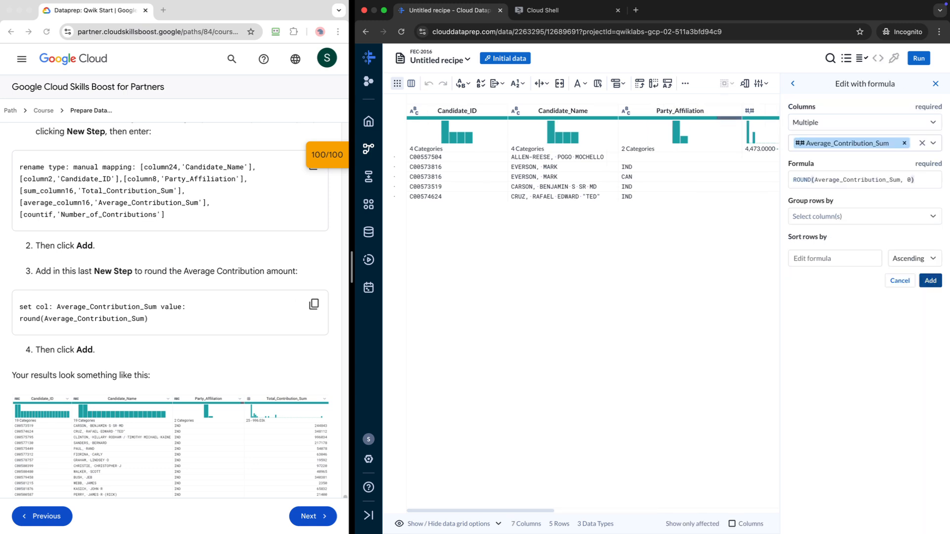
{"action": "left_click", "coordinate": [930, 281]}
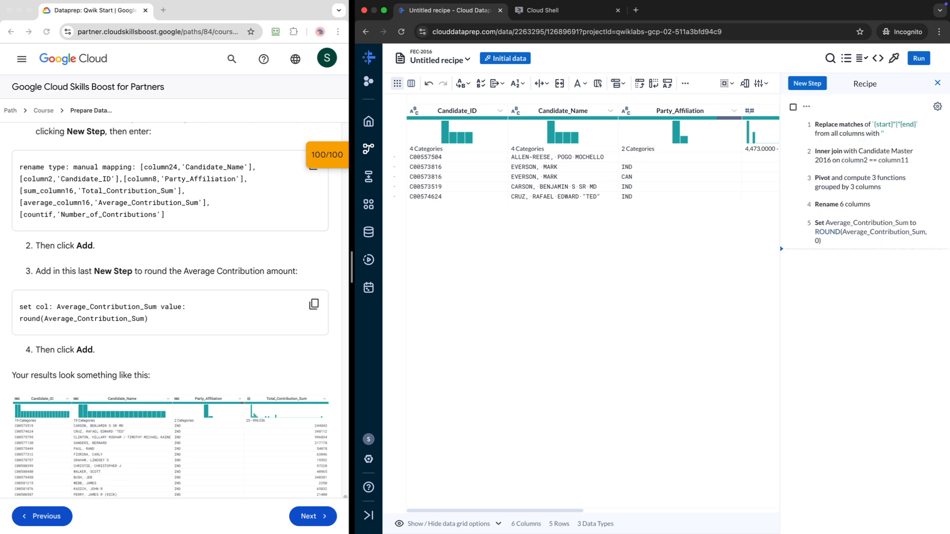
Compare the finished summary table with the lab's example results and review the closing section and earlier tasks of the instructions.
{"action": "scroll", "coordinate": [171, 311], "scroll_direction": "down", "scroll_amount": 5}
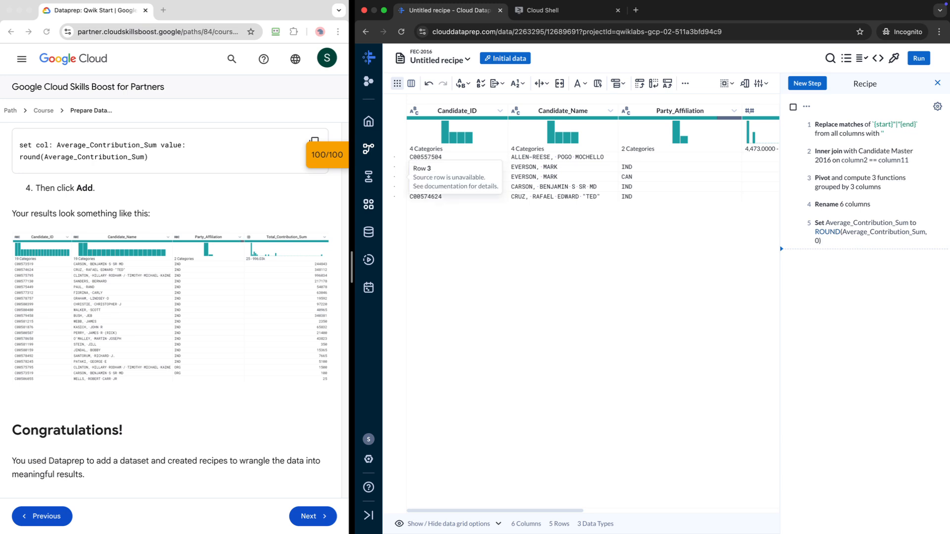
{"action": "scroll", "coordinate": [170, 311], "scroll_direction": "down", "scroll_amount": 3}
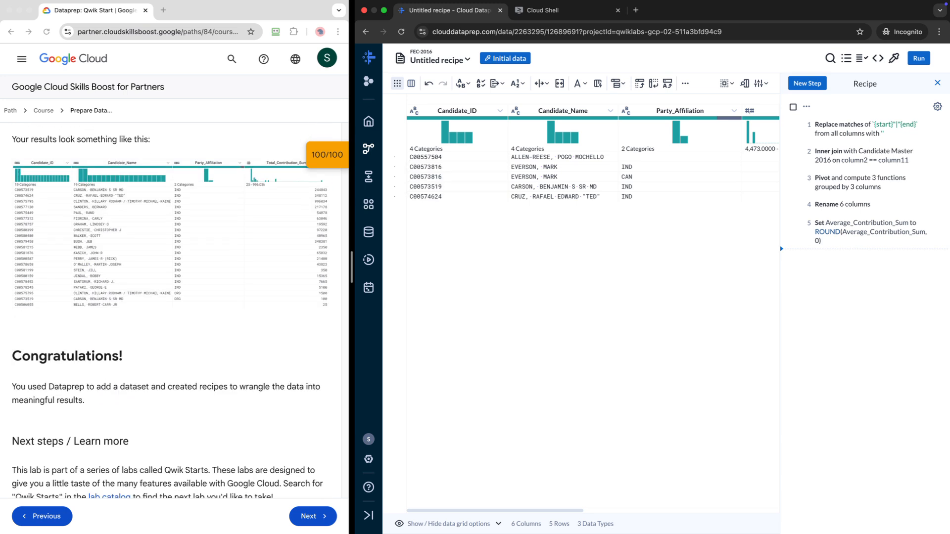
{"action": "scroll", "coordinate": [171, 311], "scroll_direction": "down", "scroll_amount": 3}
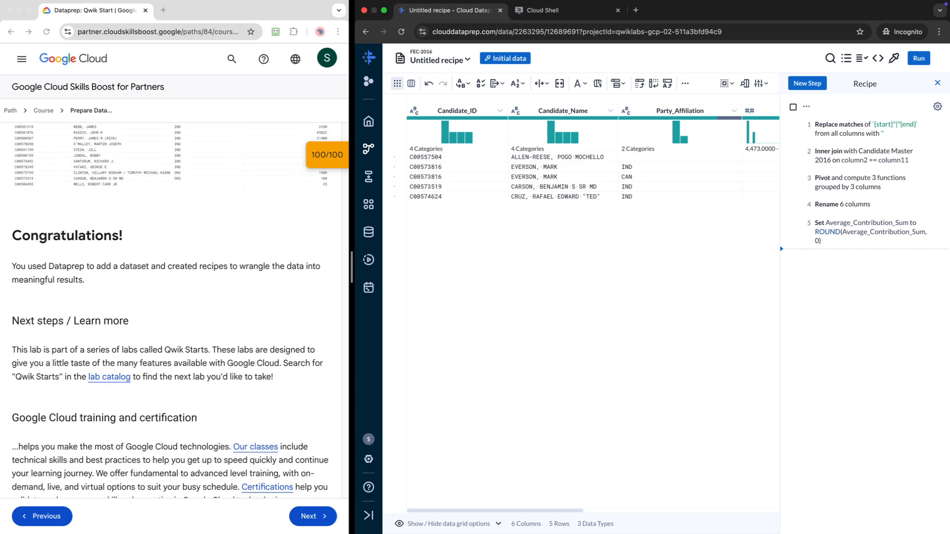
{"action": "scroll", "coordinate": [171, 310], "scroll_direction": "down", "scroll_amount": 3}
{"action": "scroll", "coordinate": [171, 311], "scroll_direction": "down", "scroll_amount": 1}
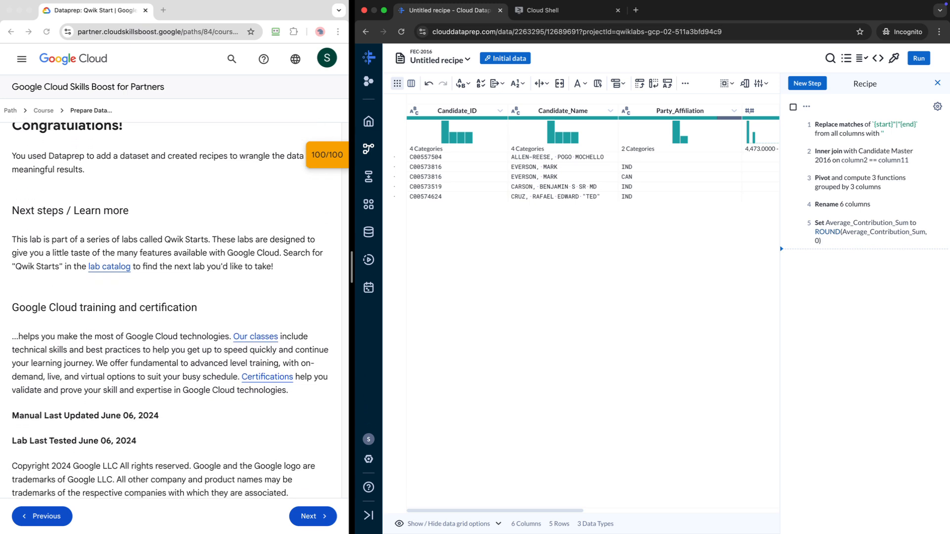
{"action": "scroll", "coordinate": [171, 311], "scroll_direction": "up", "scroll_amount": 8}
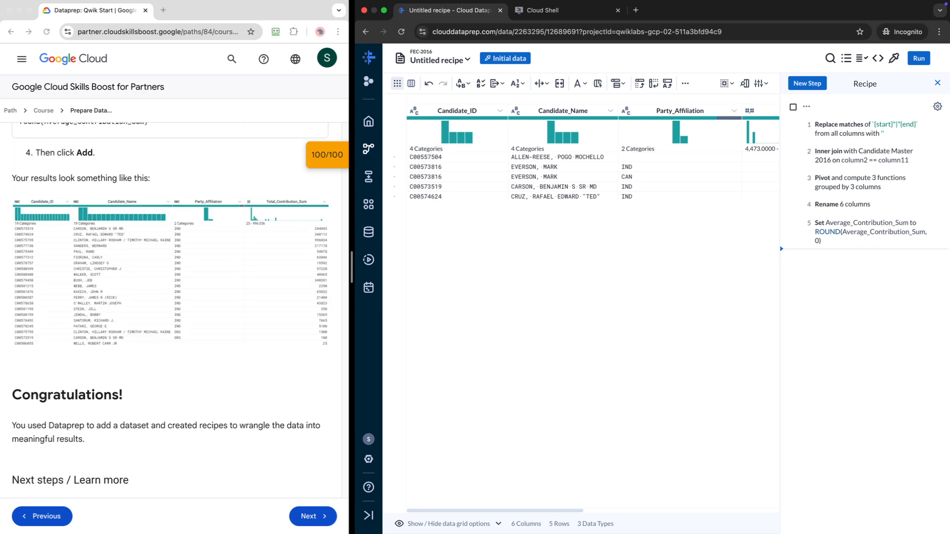
{"action": "scroll", "coordinate": [171, 311], "scroll_direction": "down", "scroll_amount": 3}
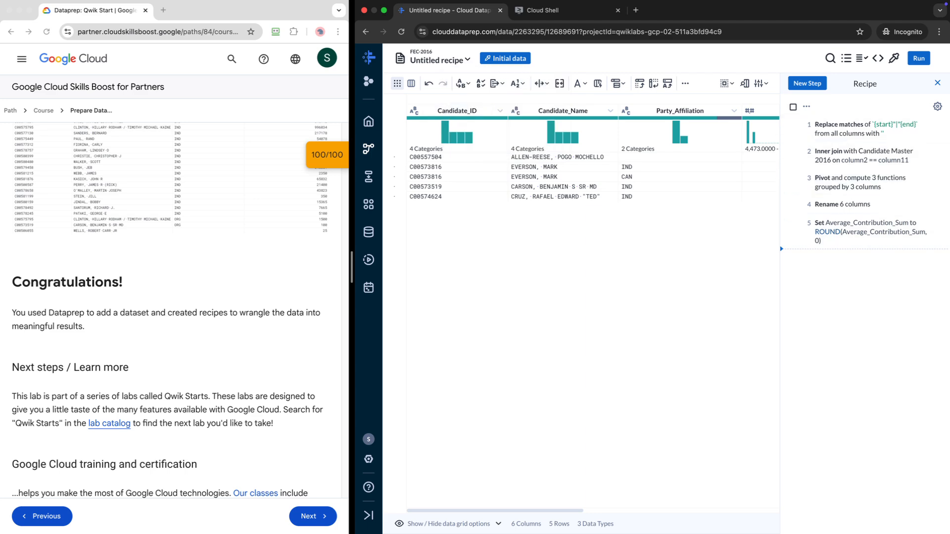
{"action": "scroll", "coordinate": [170, 311], "scroll_direction": "up", "scroll_amount": 3}
{"action": "scroll", "coordinate": [171, 311], "scroll_direction": "down", "scroll_amount": 6}
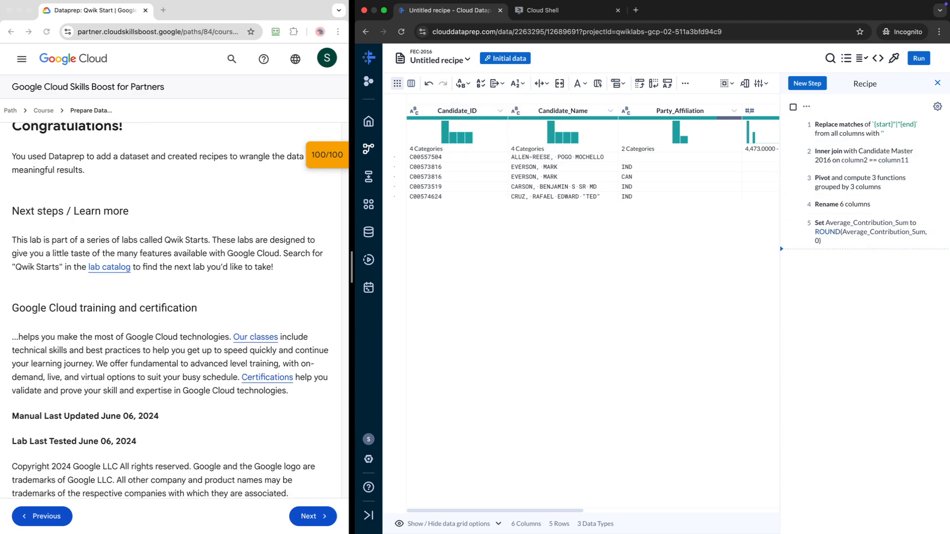
{"action": "scroll", "coordinate": [171, 310], "scroll_direction": "up", "scroll_amount": 10}
{"action": "scroll", "coordinate": [170, 309], "scroll_direction": "up", "scroll_amount": 10}
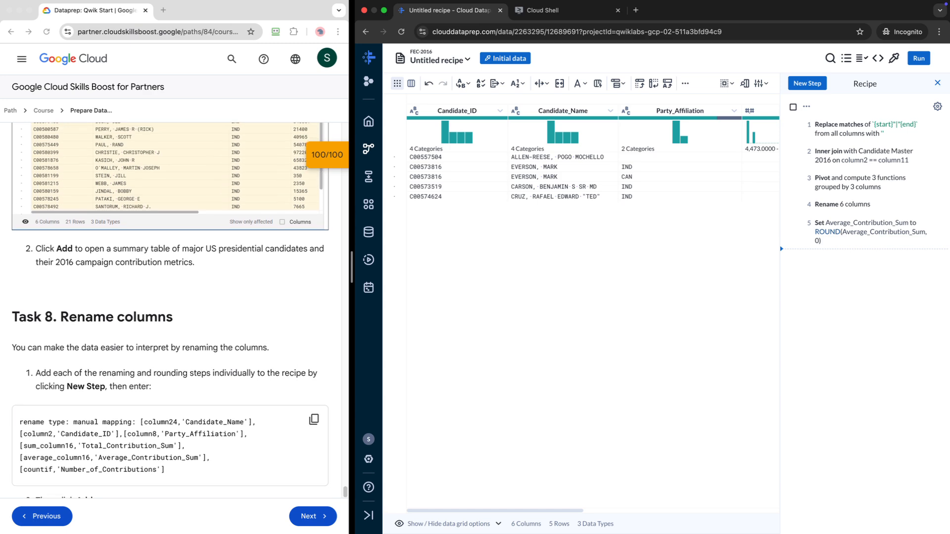
{"action": "scroll", "coordinate": [170, 310], "scroll_direction": "up", "scroll_amount": 5}
{"action": "scroll", "coordinate": [169, 310], "scroll_direction": "down", "scroll_amount": 8}
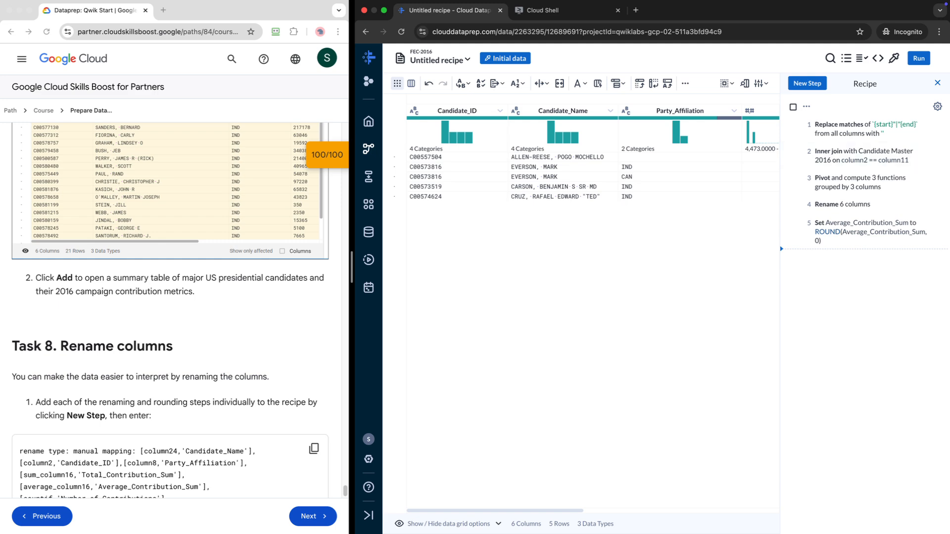
{"action": "scroll", "coordinate": [169, 310], "scroll_direction": "down", "scroll_amount": 4}
{"action": "scroll", "coordinate": [169, 309], "scroll_direction": "up", "scroll_amount": 15}
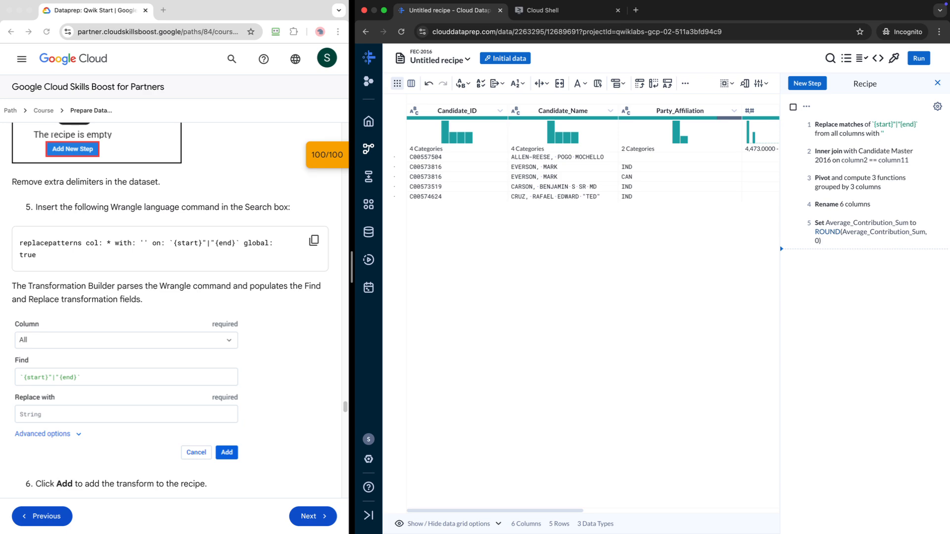
{"action": "scroll", "coordinate": [170, 310], "scroll_direction": "up", "scroll_amount": 20}
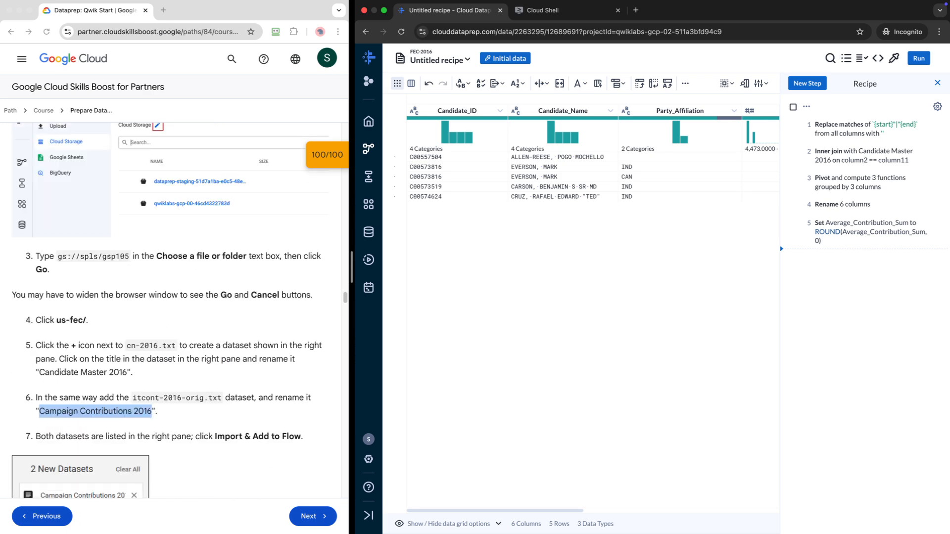
{"action": "scroll", "coordinate": [170, 310], "scroll_direction": "up", "scroll_amount": 20}
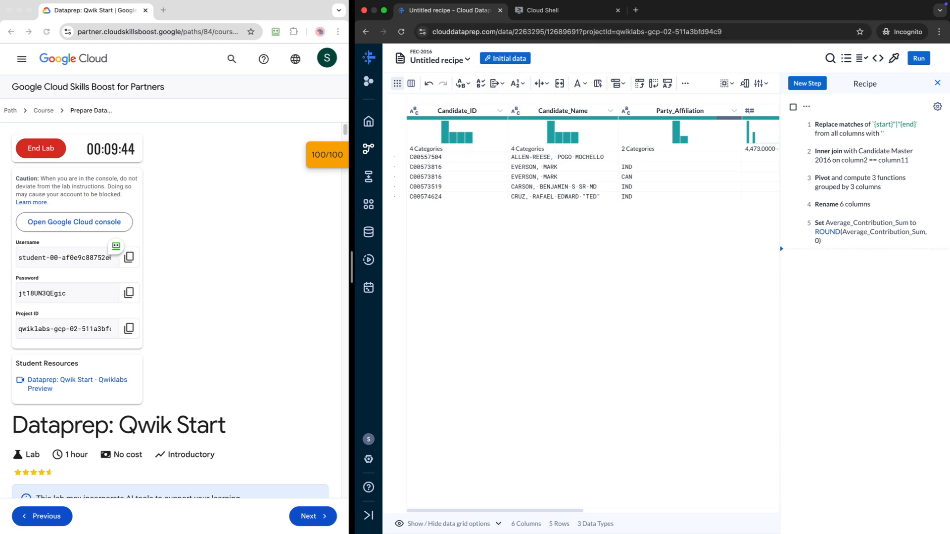
{"action": "left_click", "coordinate": [468, 59]}
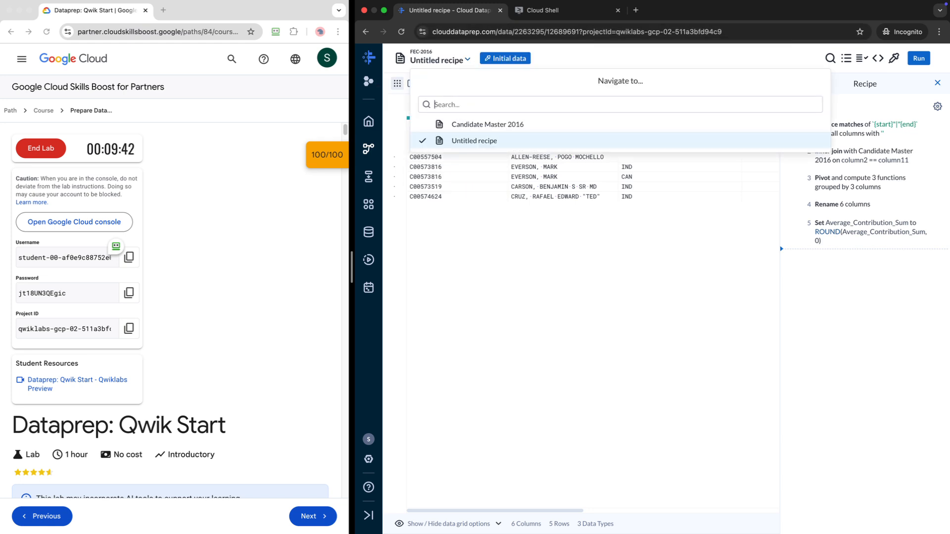
{"action": "key", "text": "Escape"}
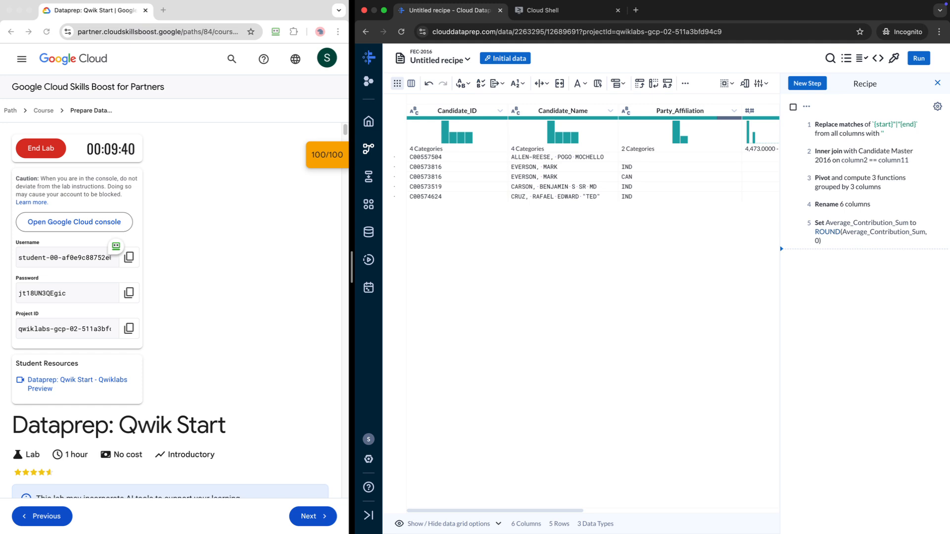
{"action": "left_click", "coordinate": [468, 59]}
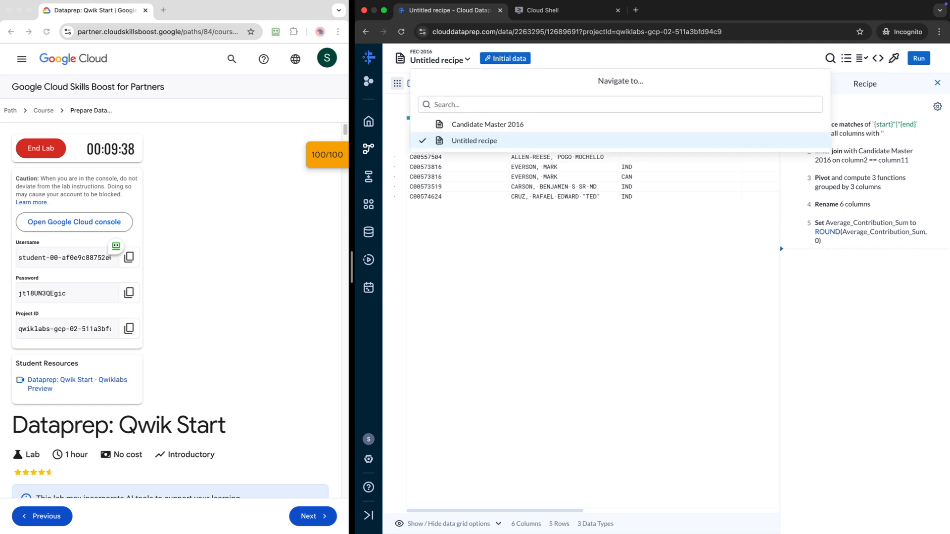
{"action": "left_click", "coordinate": [468, 60]}
{"action": "scroll", "coordinate": [171, 310], "scroll_direction": "down", "scroll_amount": 10}
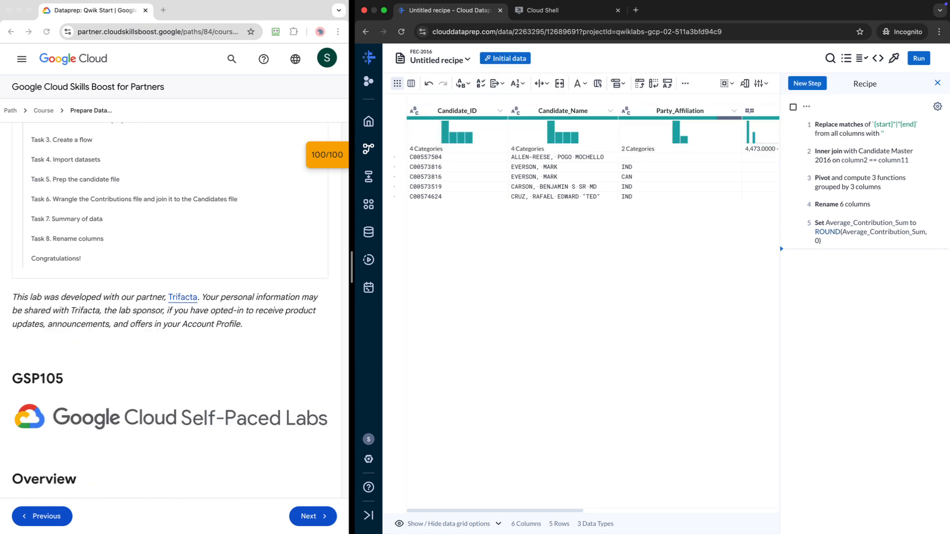
{"action": "scroll", "coordinate": [171, 310], "scroll_direction": "up", "scroll_amount": 10}
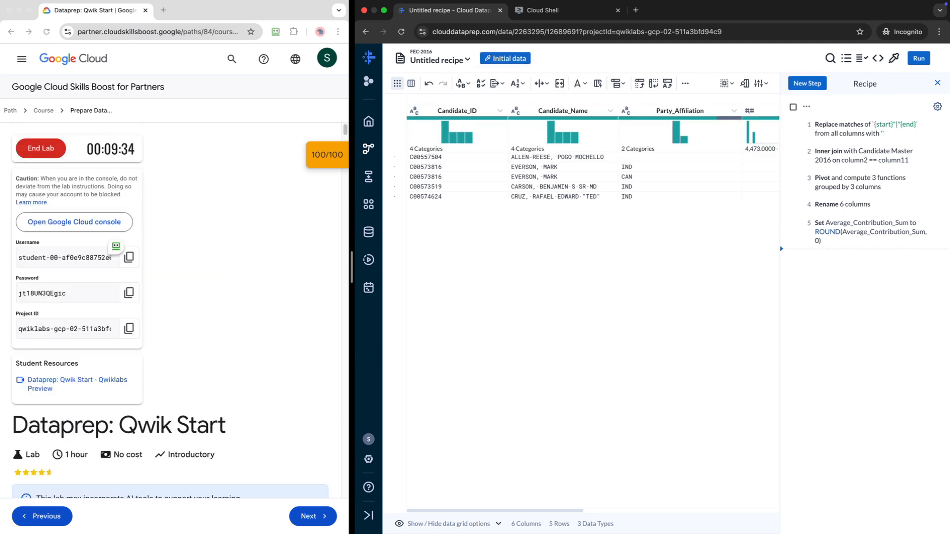
Close the Cloud Shell session, agreeing to leave the site, and close the Dataprep recipe page.
{"action": "left_click", "coordinate": [543, 10]}
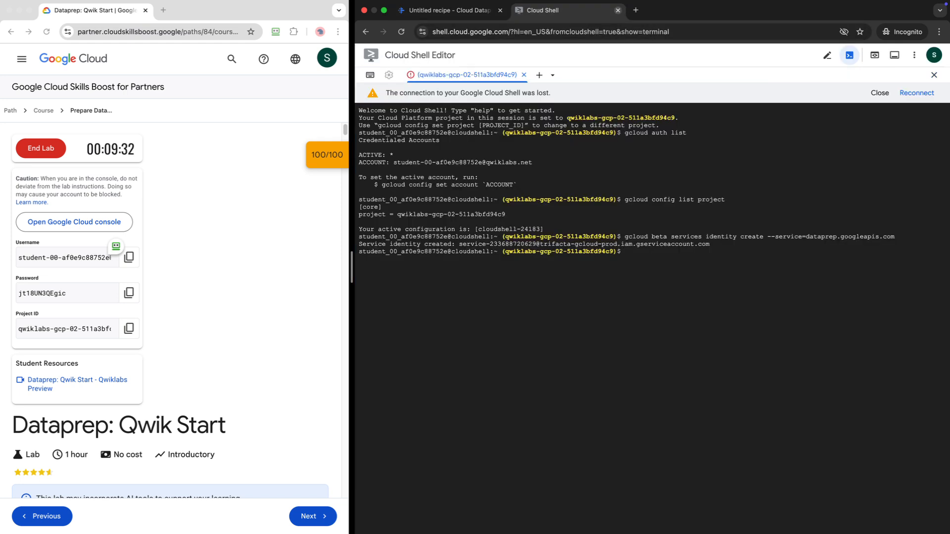
{"action": "left_click", "coordinate": [617, 10]}
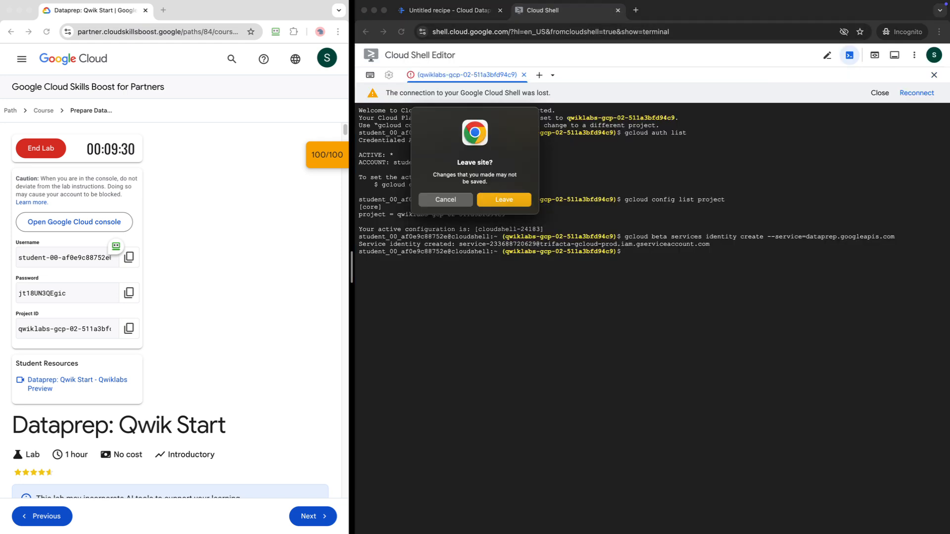
{"action": "left_click", "coordinate": [503, 199]}
{"action": "left_click", "coordinate": [500, 10]}
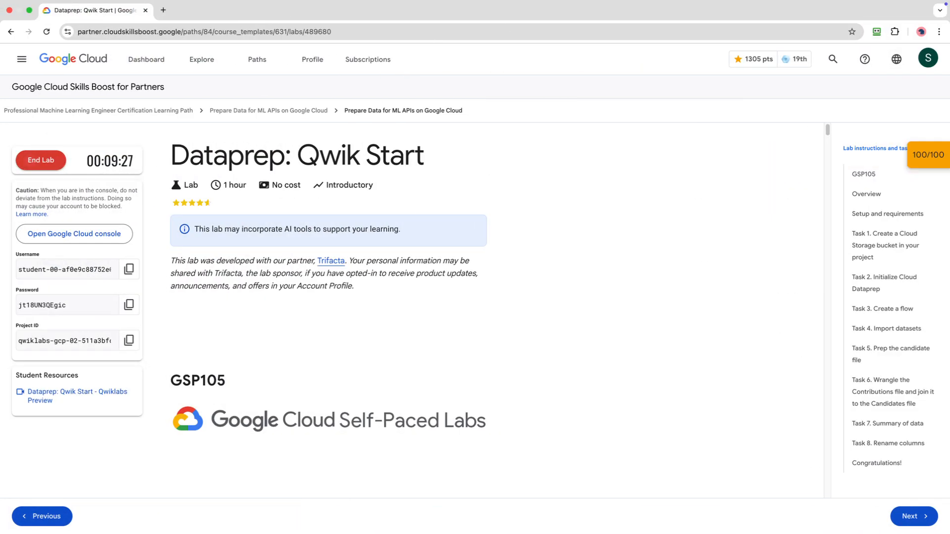
End the Dataprep: Qwik Start lab and submit a five-star satisfaction rating without comments.
{"action": "left_click", "coordinate": [40, 160]}
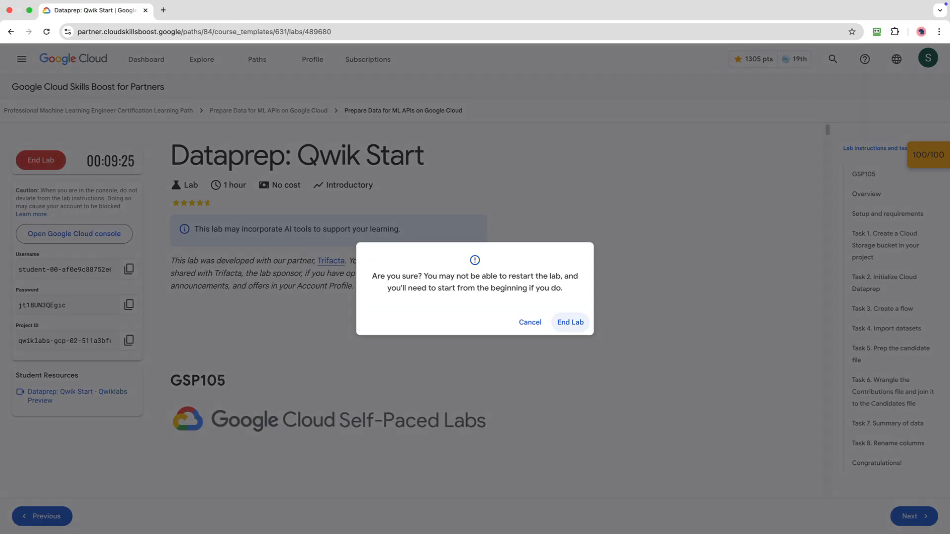
{"action": "left_click", "coordinate": [570, 323]}
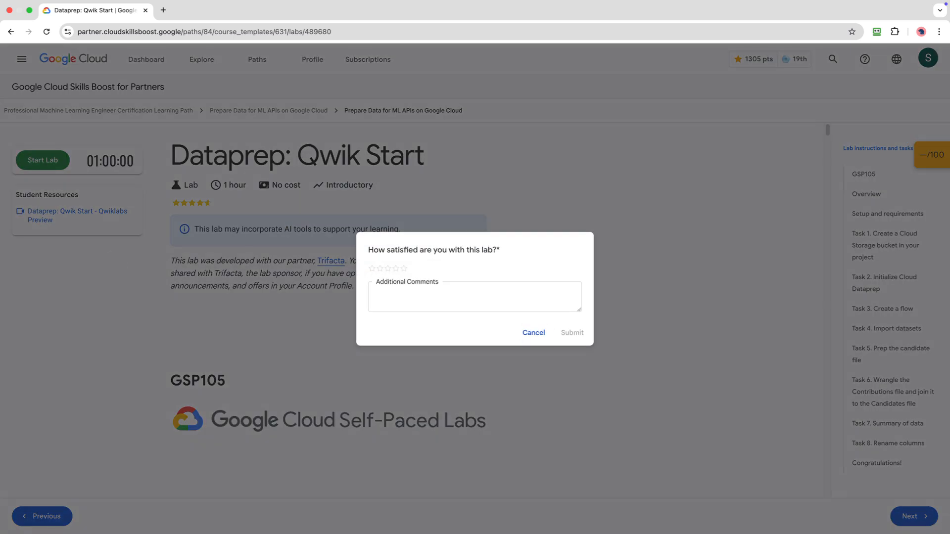
{"action": "left_click", "coordinate": [404, 269]}
{"action": "left_click", "coordinate": [572, 333]}
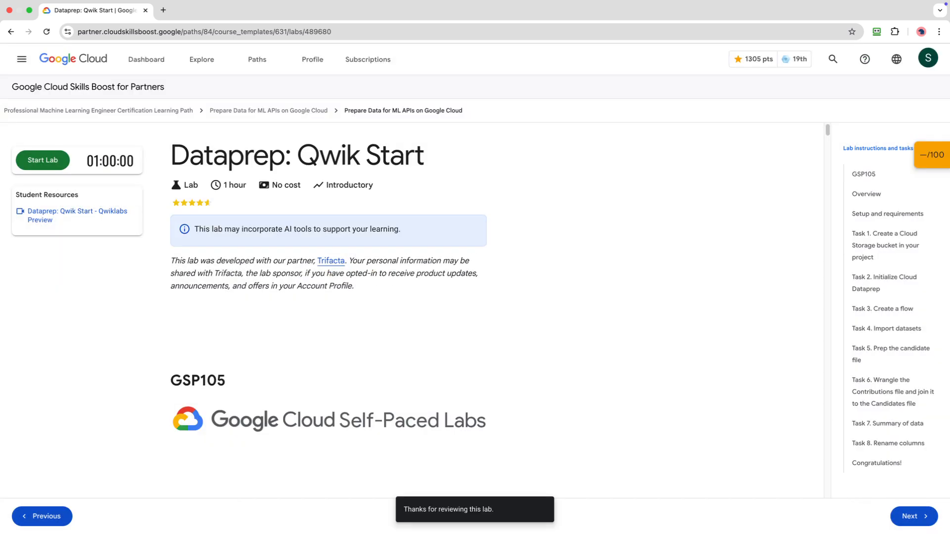